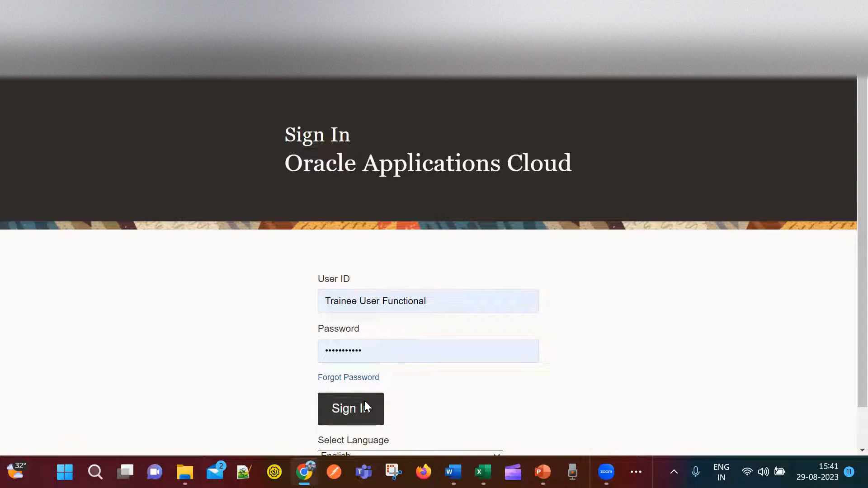
Sign in with the prefilled credentials and leave the active sandbox from the home page
{"action": "left_click", "coordinate": [366, 406]}
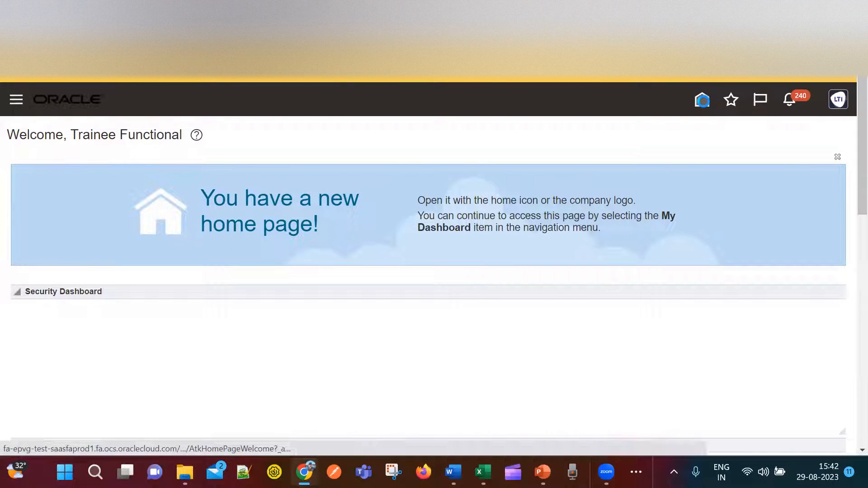
{"action": "left_click", "coordinate": [703, 100]}
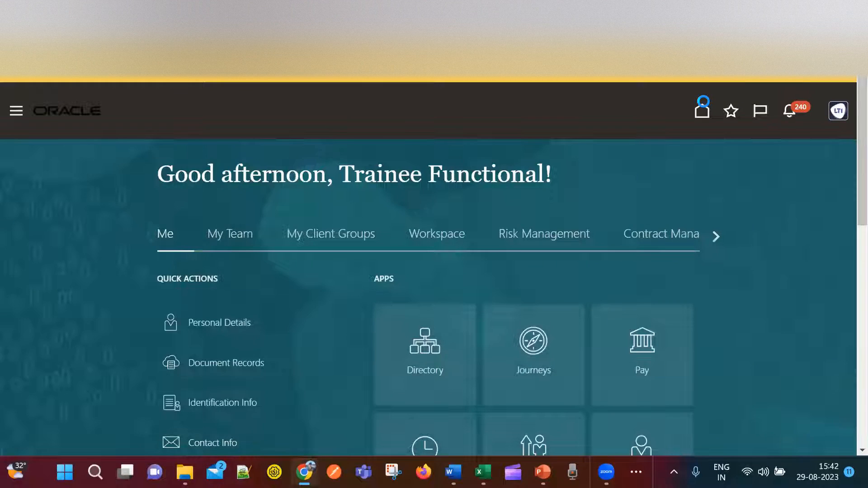
{"action": "left_click", "coordinate": [163, 75]}
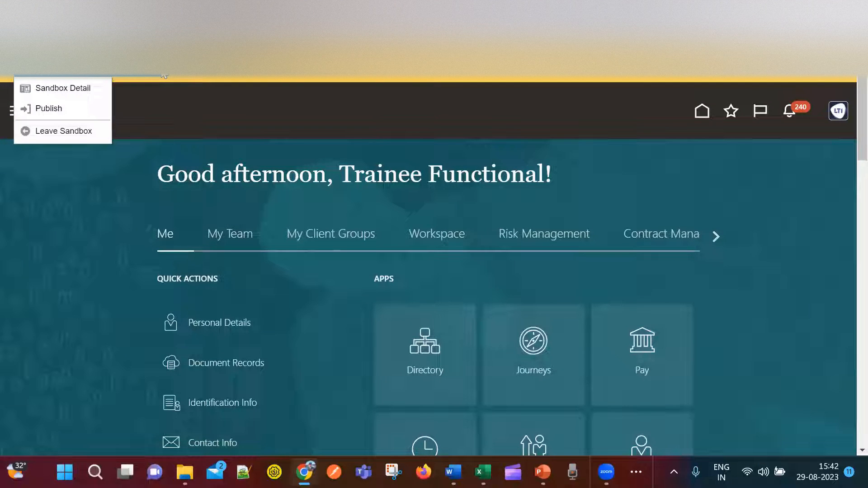
{"action": "left_click", "coordinate": [64, 131]}
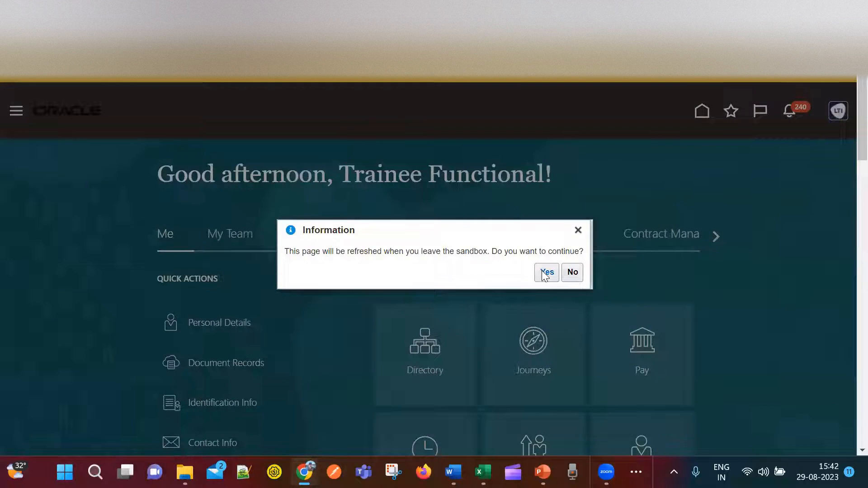
{"action": "left_click", "coordinate": [548, 273]}
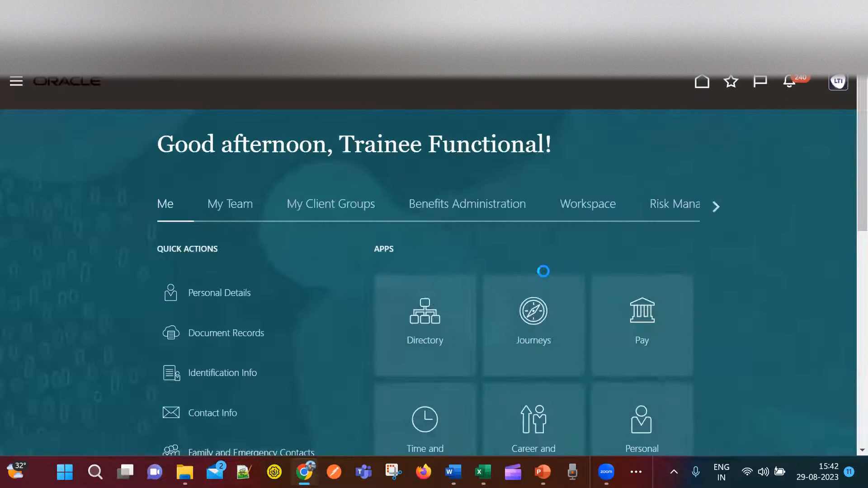
{"action": "left_click", "coordinate": [703, 82]}
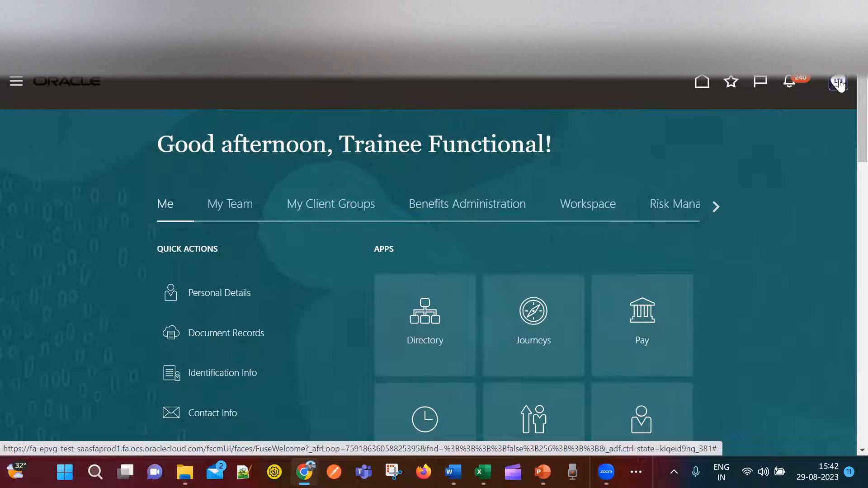
Open the Setup and Maintenance work area from the user settings and actions
{"action": "left_click", "coordinate": [839, 83]}
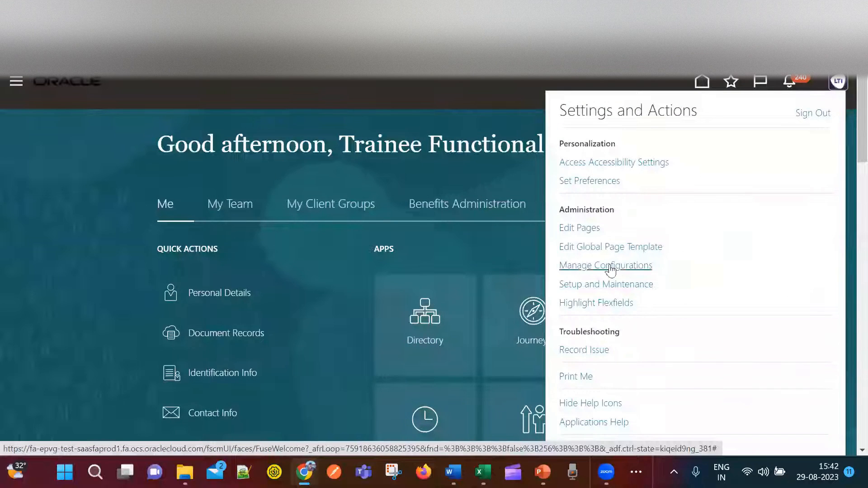
{"action": "left_click", "coordinate": [616, 288]}
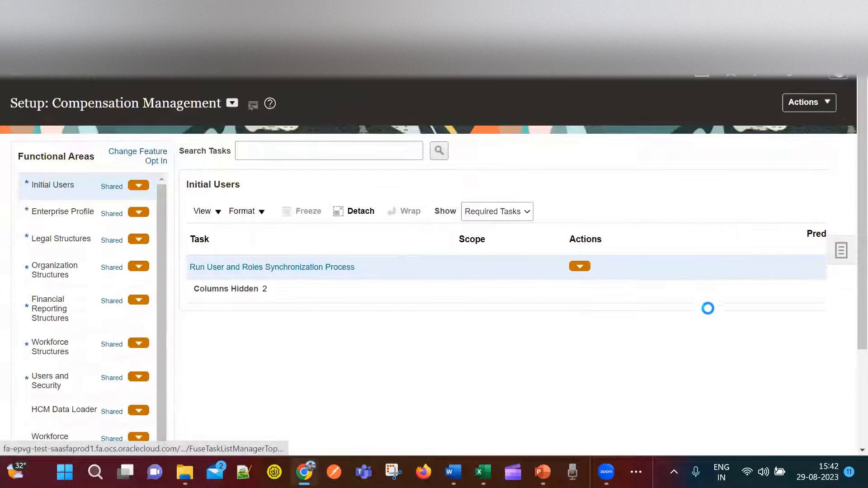
{"action": "left_click", "coordinate": [823, 76]}
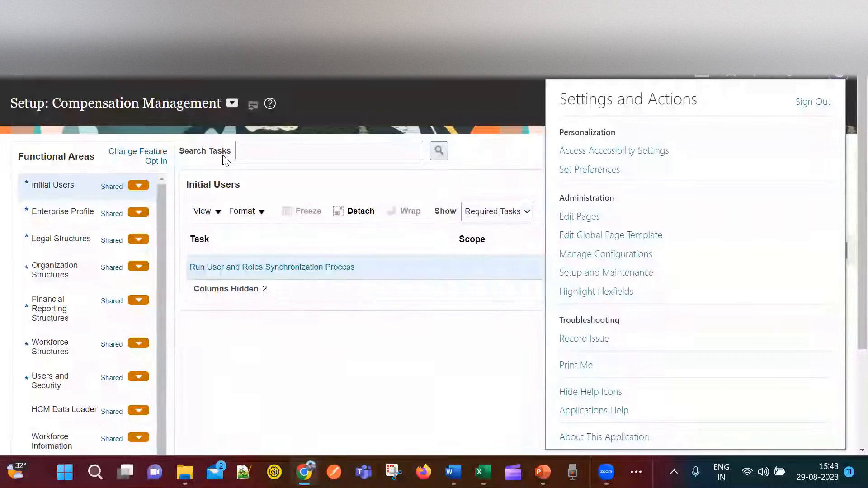
{"action": "left_click", "coordinate": [610, 279]}
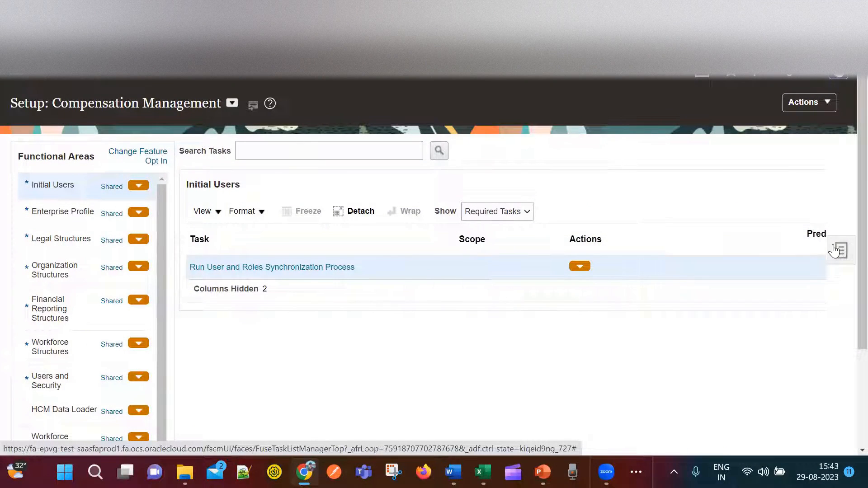
Open the MNO Ltd project from the list of implementation projects
{"action": "left_click", "coordinate": [835, 250]}
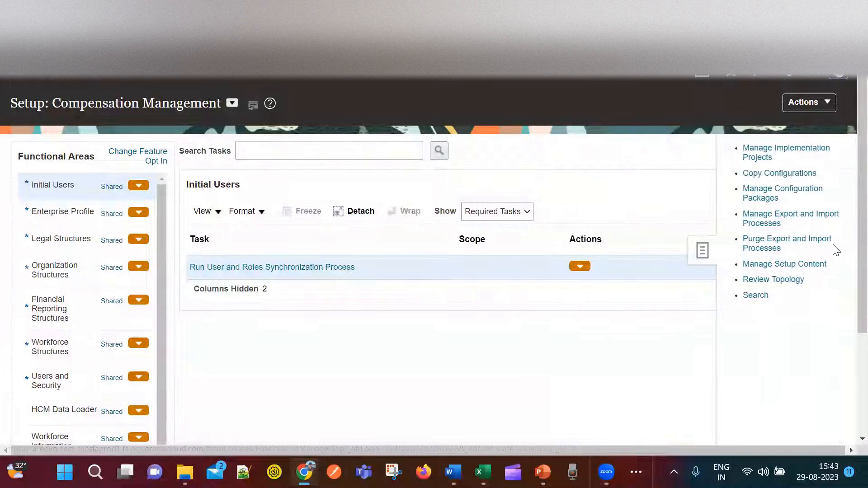
{"action": "left_click", "coordinate": [770, 152]}
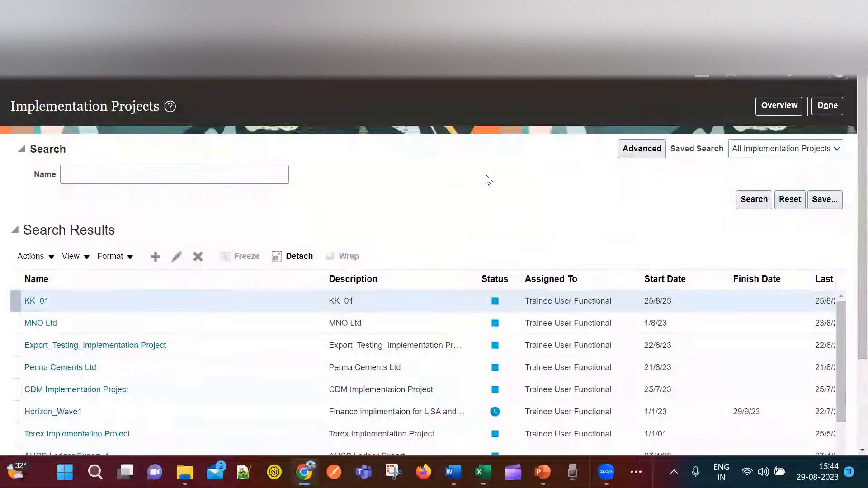
{"action": "scroll", "coordinate": [493, 194], "scroll_direction": "down", "scroll_amount": 2}
{"action": "scroll", "coordinate": [496, 190], "scroll_direction": "up", "scroll_amount": 2}
{"action": "left_click", "coordinate": [50, 324]}
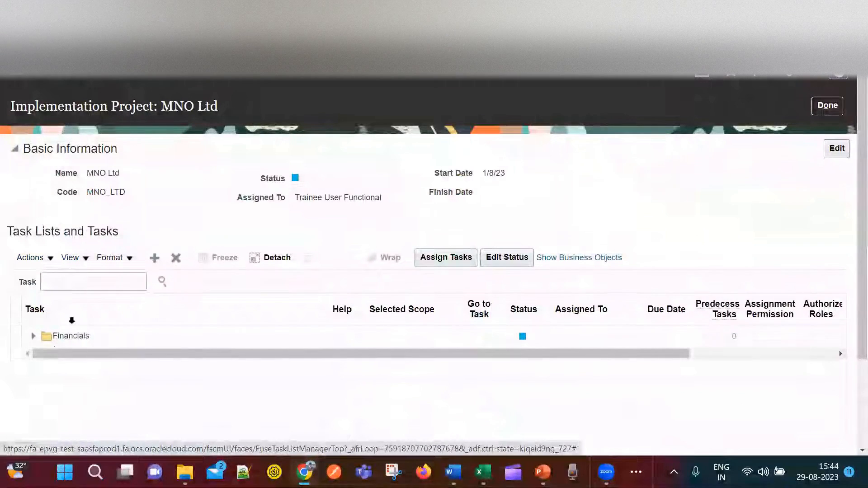
Switch to the GL_Implemention Lab workbook in Excel and copy the task name Manage Secondary Ledger from cell C30
{"action": "left_click", "coordinate": [71, 283]}
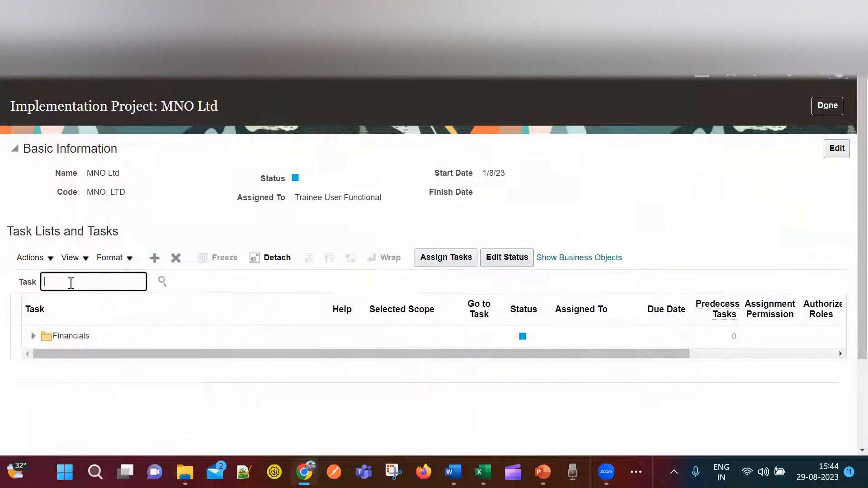
{"action": "key", "text": "alt+Tab"}
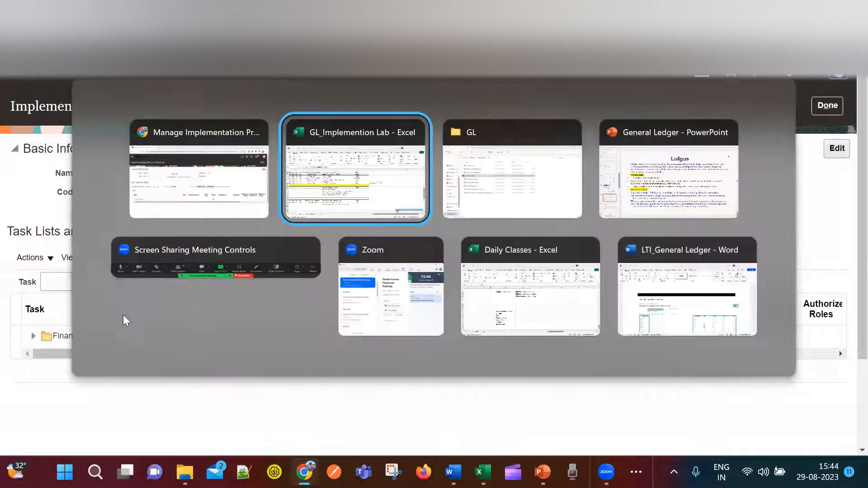
{"action": "key", "text": "alt+Tab"}
{"action": "left_click", "coordinate": [361, 181]}
{"action": "left_click_drag", "start_coordinate": [277, 270], "coordinate": [278, 276]}
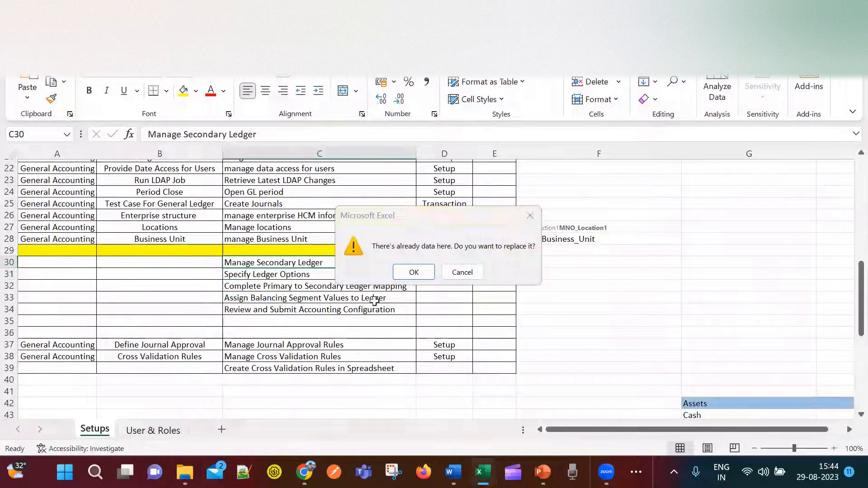
{"action": "key", "text": "Escape"}
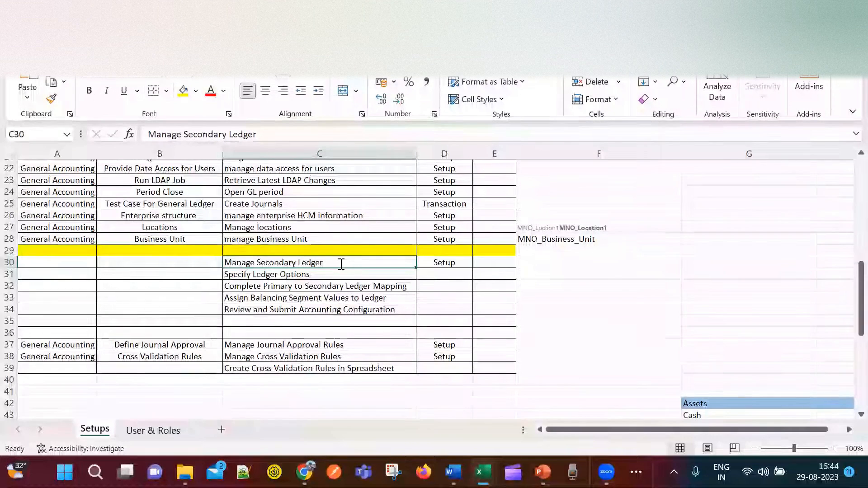
{"action": "double_click", "coordinate": [339, 262]}
{"action": "left_click_drag", "start_coordinate": [339, 263], "coordinate": [219, 258]}
{"action": "key", "text": "ctrl+c"}
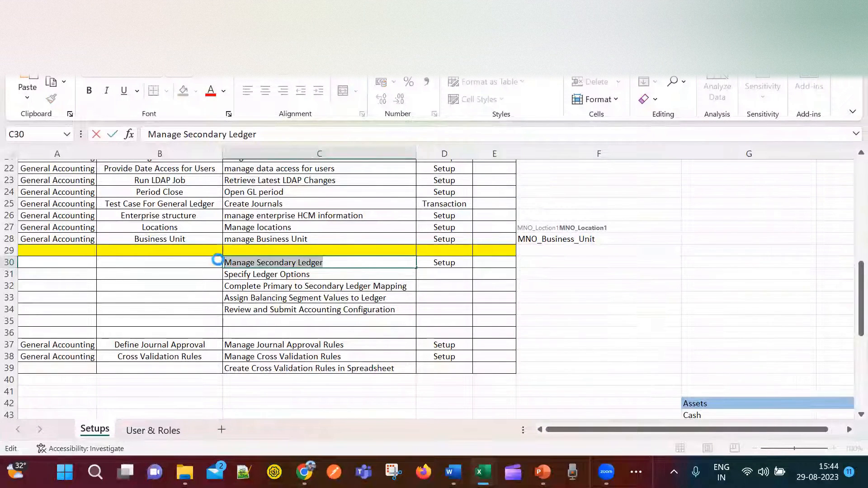
Return to the browser and search the MNO Ltd project's tasks for the copied name Manage Secondary Ledger
{"action": "key", "text": "alt+Tab"}
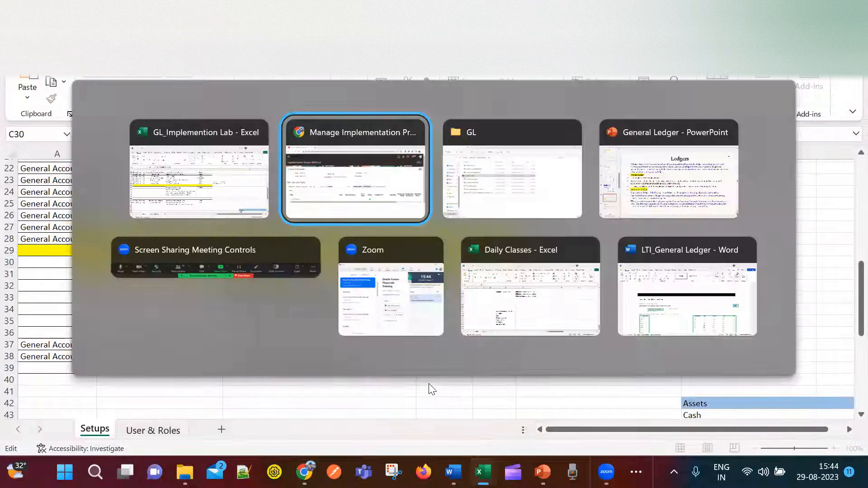
{"action": "key", "text": "ctrl+v"}
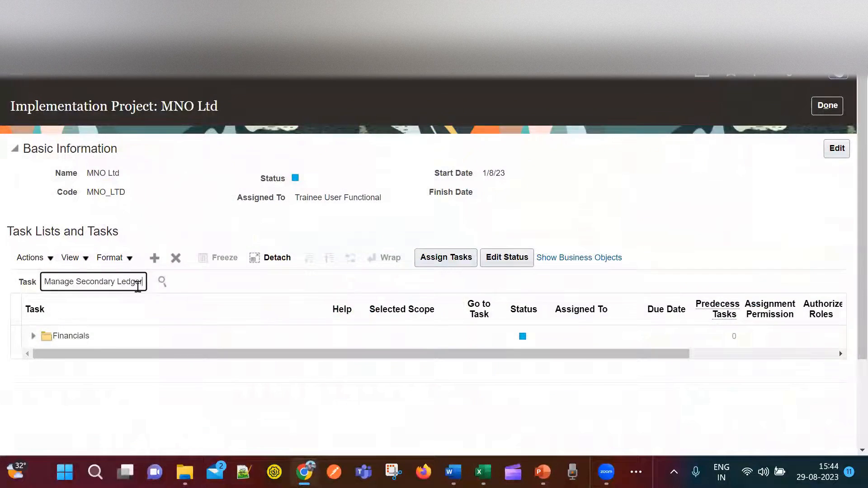
{"action": "left_click", "coordinate": [162, 283]}
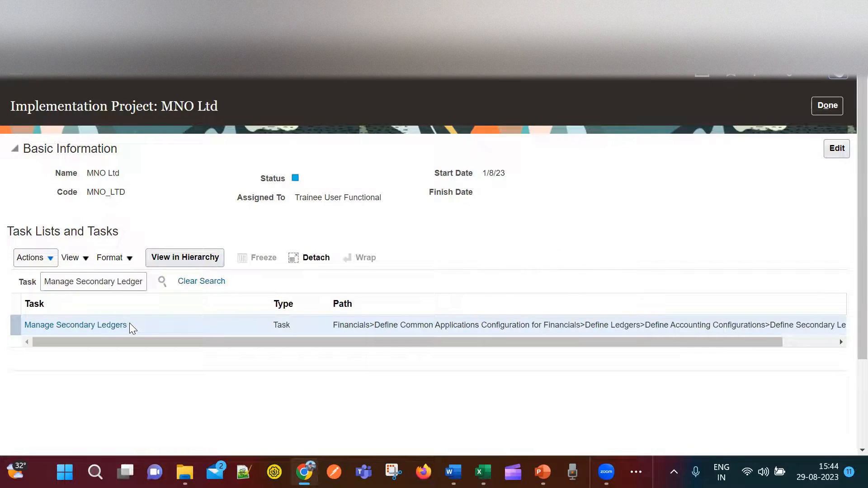
Switch to the Excel workbook and examine the setup tasks and the names recorded for Penna Cements Ltd and MNO Ltd
{"action": "key", "text": "alt+Tab"}
{"action": "scroll", "coordinate": [231, 311], "scroll_direction": "up", "scroll_amount": 3}
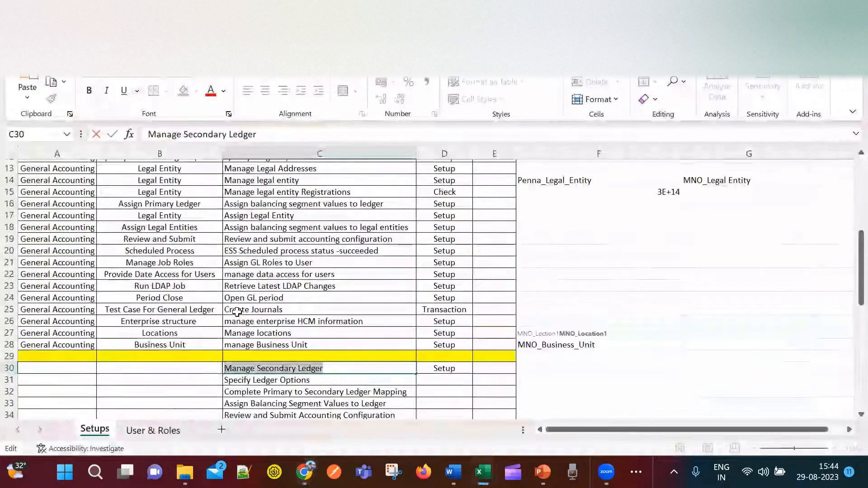
{"action": "scroll", "coordinate": [237, 311], "scroll_direction": "up", "scroll_amount": 4}
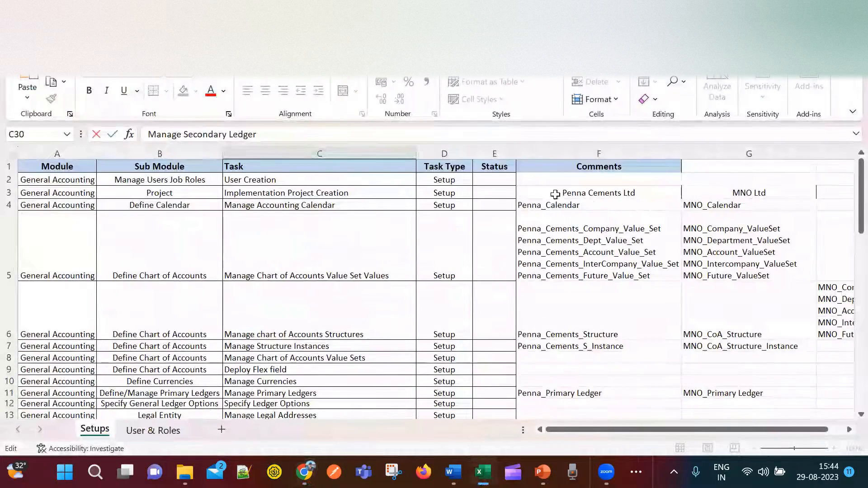
{"action": "scroll", "coordinate": [751, 366], "scroll_direction": "down", "scroll_amount": 2}
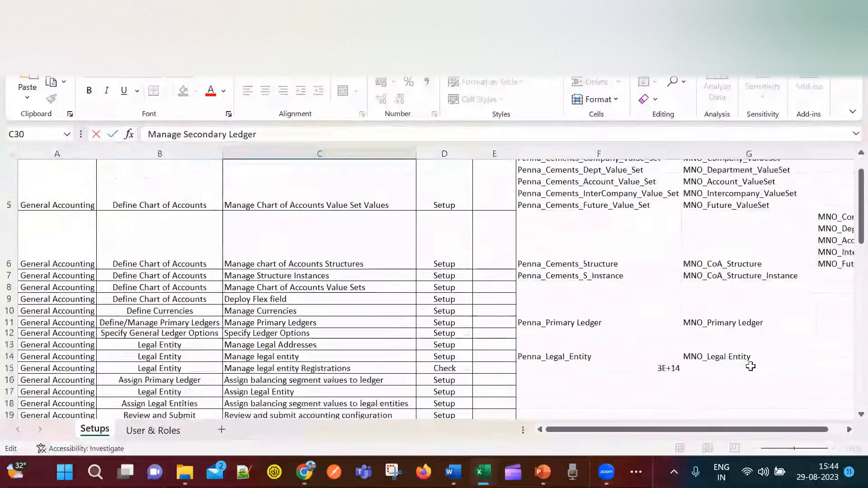
{"action": "scroll", "coordinate": [752, 368], "scroll_direction": "down", "scroll_amount": 2}
{"action": "scroll", "coordinate": [752, 369], "scroll_direction": "up", "scroll_amount": 2}
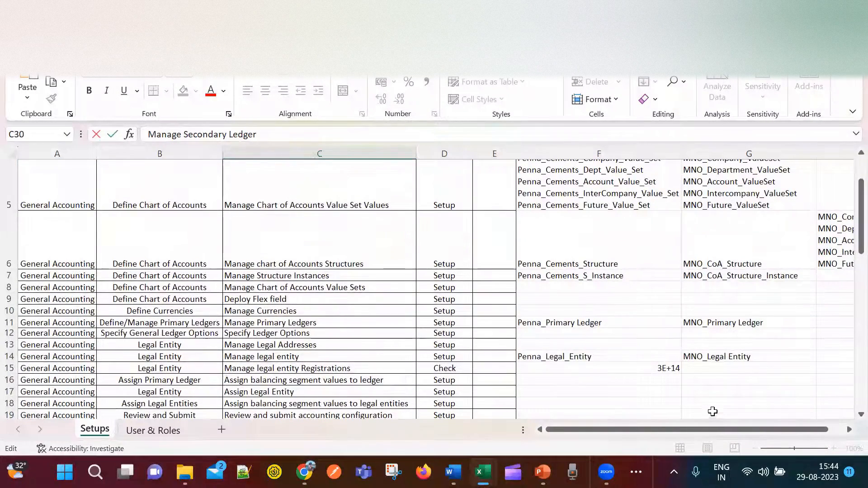
{"action": "scroll", "coordinate": [710, 407], "scroll_direction": "up", "scroll_amount": 2}
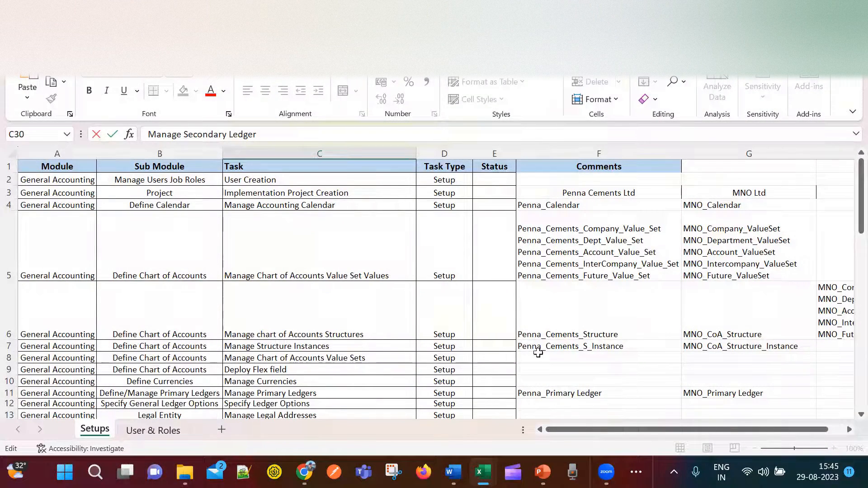
Return to the browser and open the Manage Secondary Ledgers task for the MNO_Primary Ledger scope
{"action": "key", "text": "alt+Tab"}
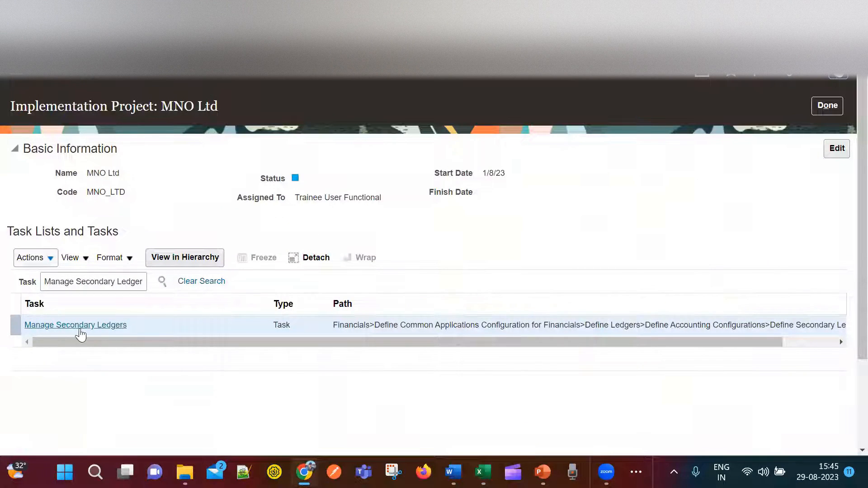
{"action": "left_click", "coordinate": [89, 326]}
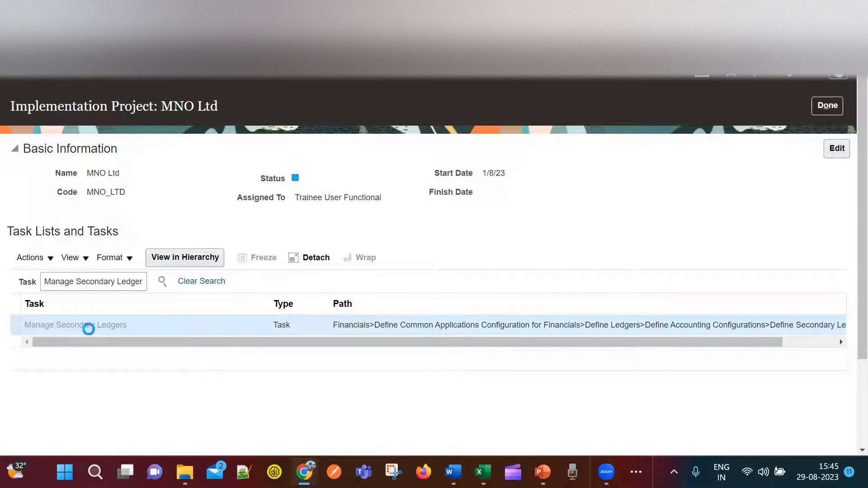
{"action": "scroll", "coordinate": [266, 376], "scroll_direction": "down", "scroll_amount": 3}
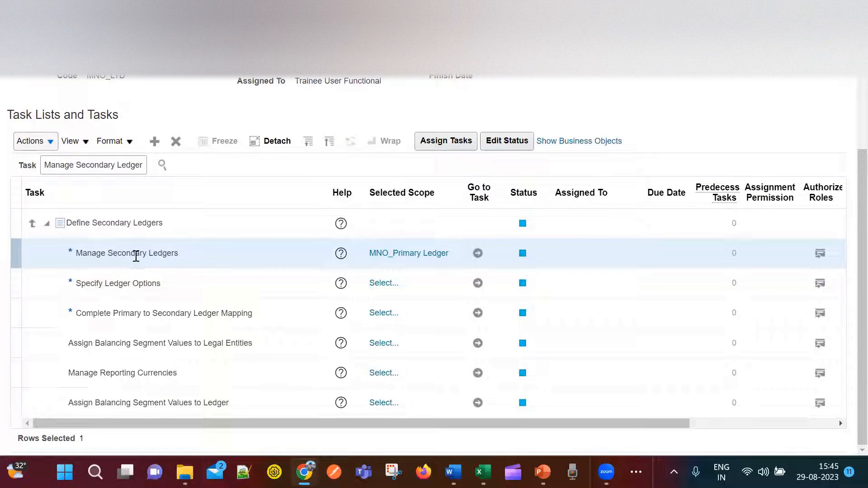
{"action": "left_click", "coordinate": [476, 254]}
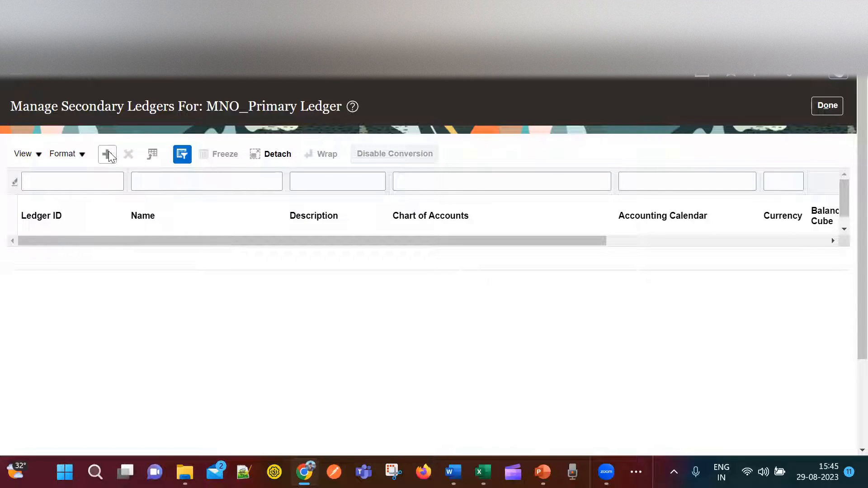
Start a new secondary ledger for MNO_Primary Ledger and name it MNO_Secondary Ledger
{"action": "left_click", "coordinate": [111, 184]}
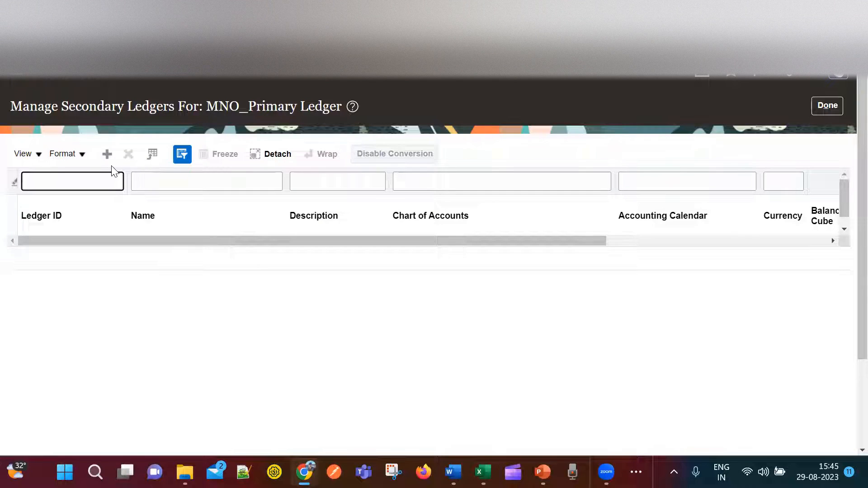
{"action": "left_click", "coordinate": [107, 154]}
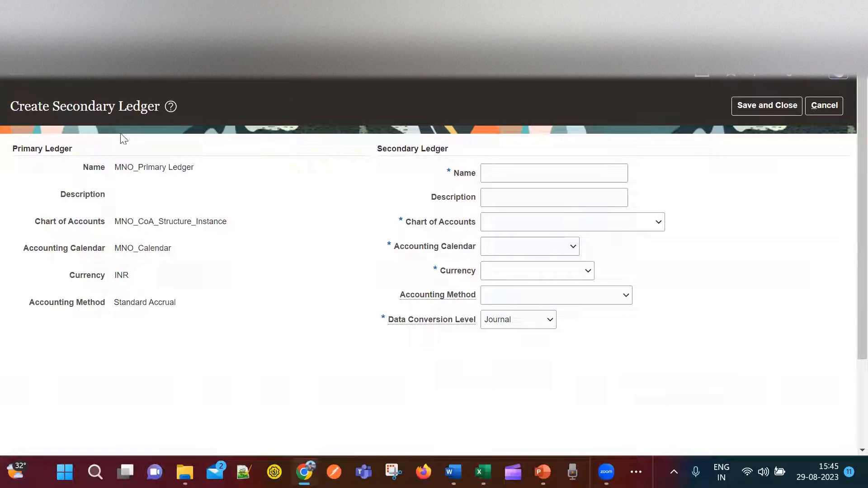
{"action": "left_click", "coordinate": [501, 175]}
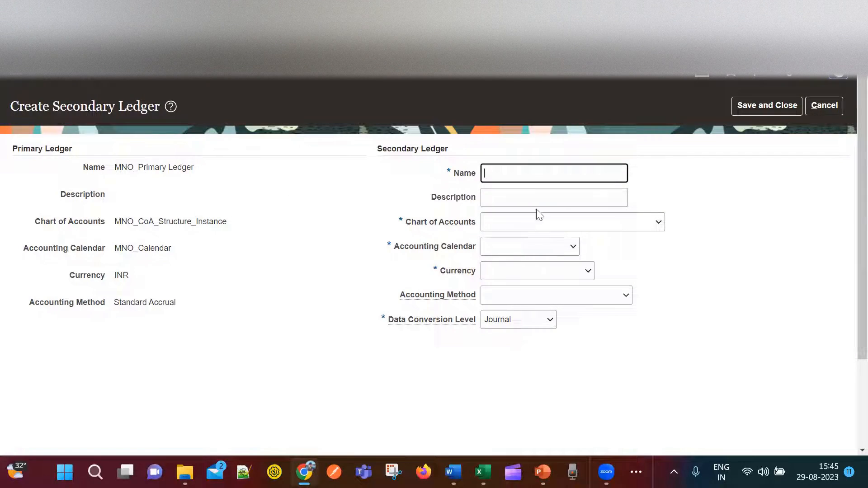
{"action": "type", "text": "MNO"}
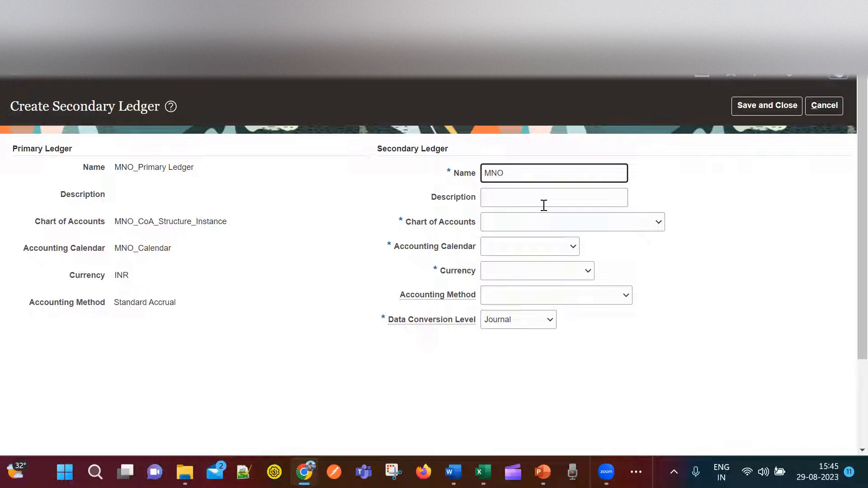
{"action": "type", "text": "_Secondary Ledger"}
{"action": "left_click", "coordinate": [502, 200]}
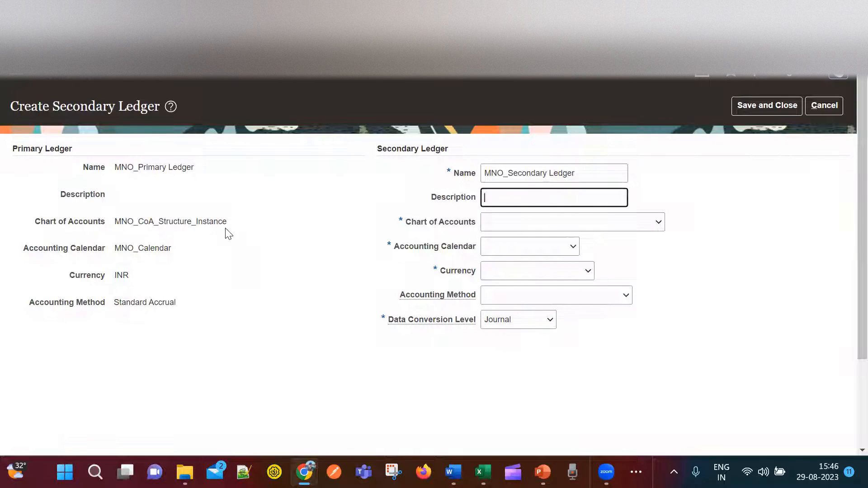
Set the secondary ledger's chart of accounts to MNO_CoA_Structure_Instance, the same as the primary ledger
{"action": "left_click_drag", "start_coordinate": [230, 225], "coordinate": [194, 222]}
{"action": "left_click", "coordinate": [195, 244]}
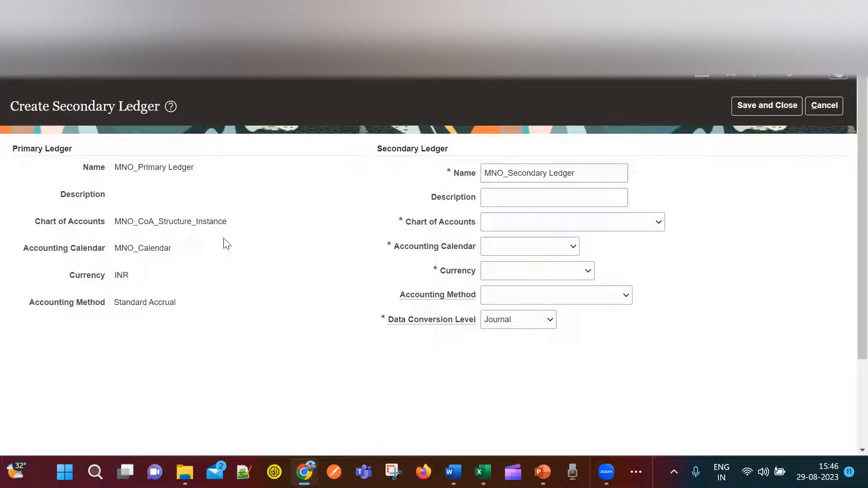
{"action": "left_click", "coordinate": [557, 223]}
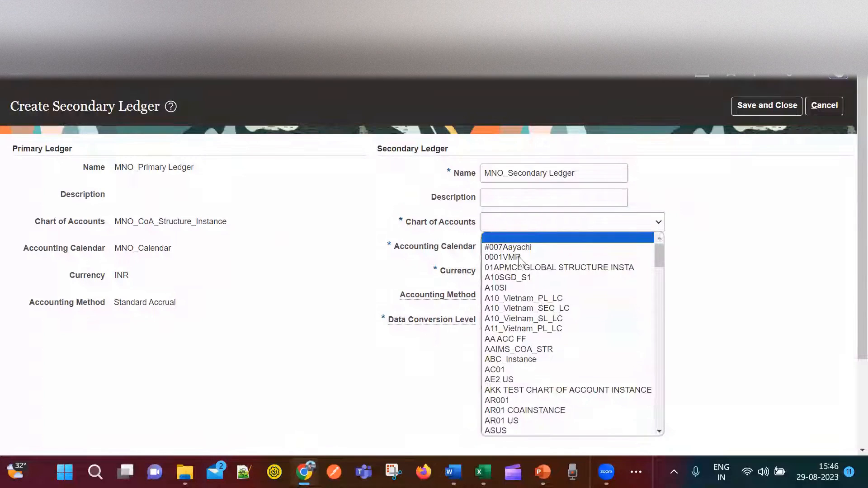
{"action": "scroll", "coordinate": [620, 358], "scroll_direction": "down", "scroll_amount": 15}
{"action": "scroll", "coordinate": [620, 358], "scroll_direction": "up", "scroll_amount": 5}
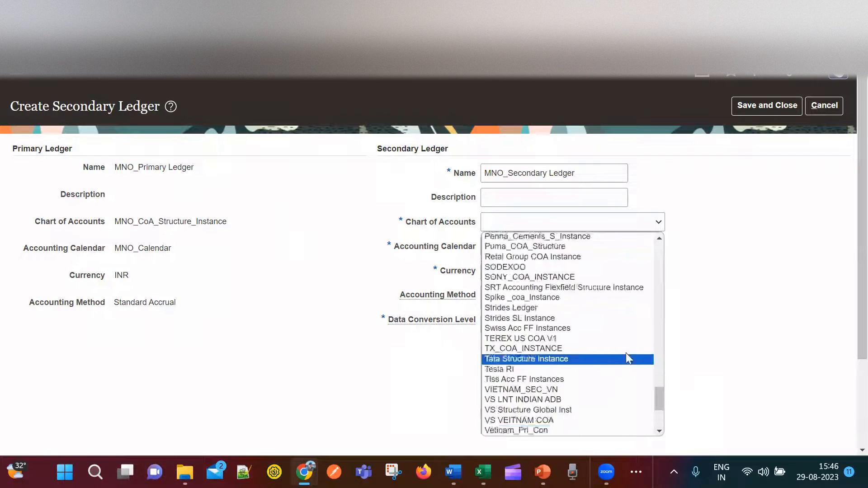
{"action": "scroll", "coordinate": [626, 356], "scroll_direction": "up", "scroll_amount": 5}
{"action": "scroll", "coordinate": [626, 356], "scroll_direction": "down", "scroll_amount": 8}
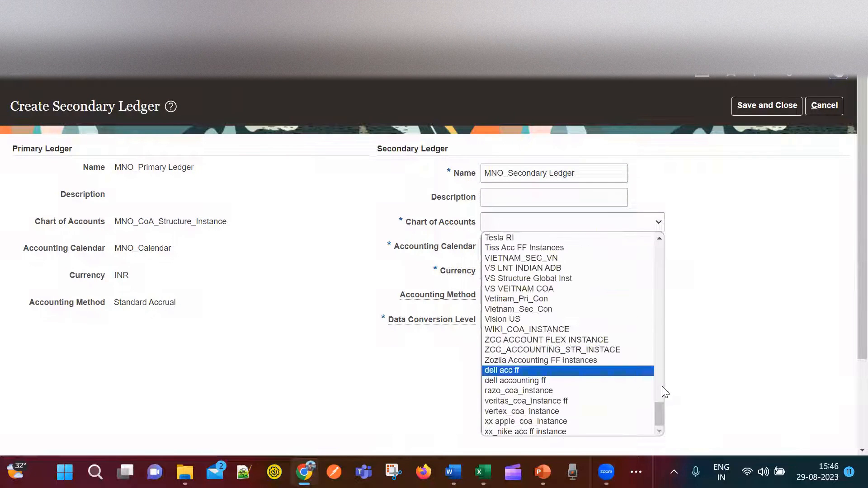
{"action": "scroll", "coordinate": [663, 389], "scroll_direction": "up", "scroll_amount": 6}
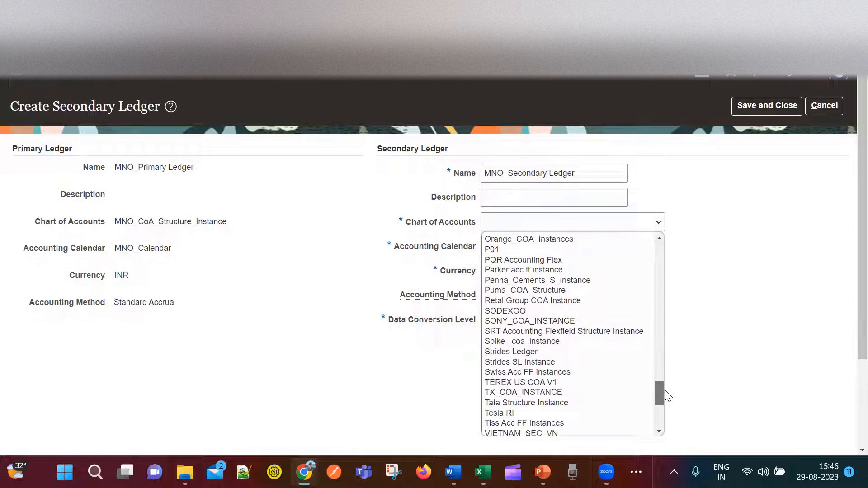
{"action": "scroll", "coordinate": [666, 391], "scroll_direction": "up", "scroll_amount": 4}
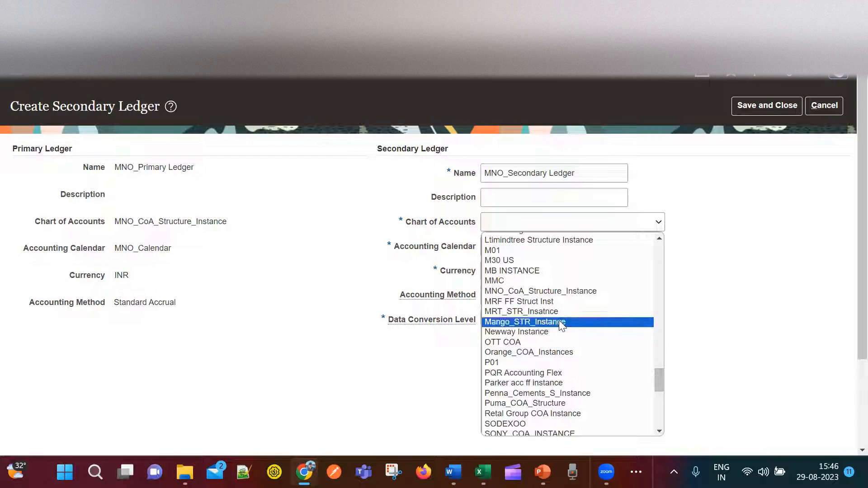
{"action": "left_click", "coordinate": [560, 290]}
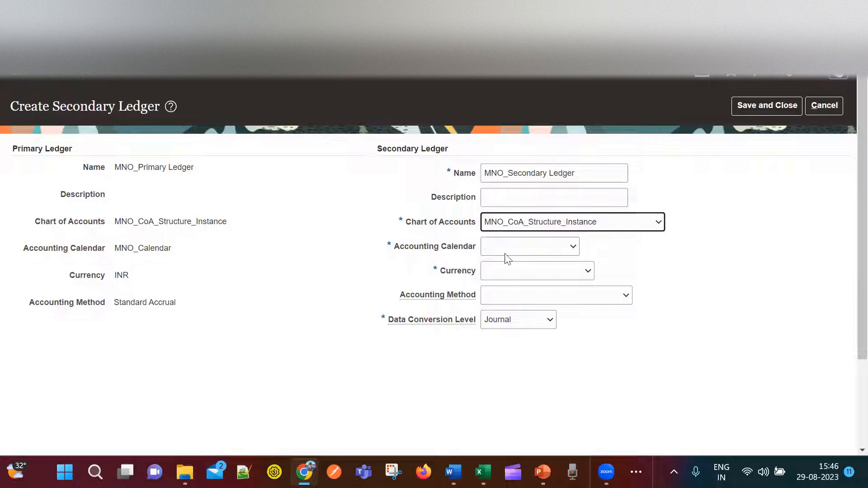
Set the secondary ledger's accounting calendar to MNO_Calendar
{"action": "left_click", "coordinate": [541, 252]}
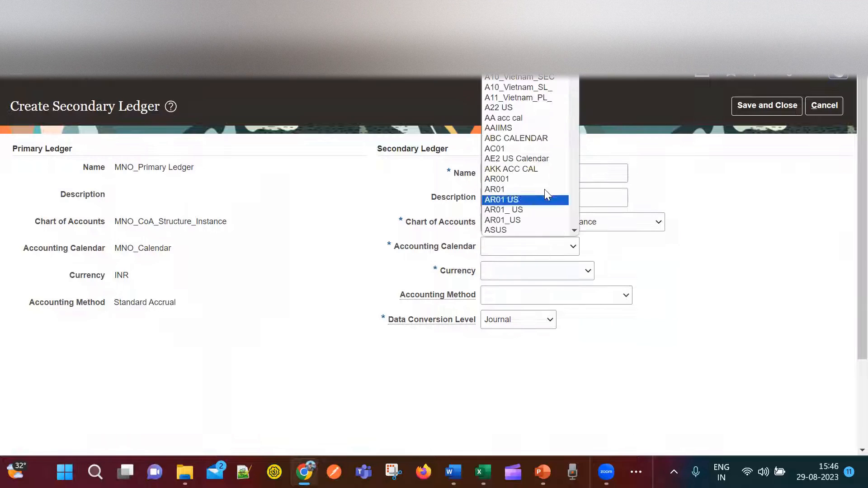
{"action": "scroll", "coordinate": [550, 183], "scroll_direction": "down", "scroll_amount": 5}
{"action": "scroll", "coordinate": [551, 183], "scroll_direction": "down", "scroll_amount": 4}
{"action": "scroll", "coordinate": [551, 184], "scroll_direction": "up", "scroll_amount": 4}
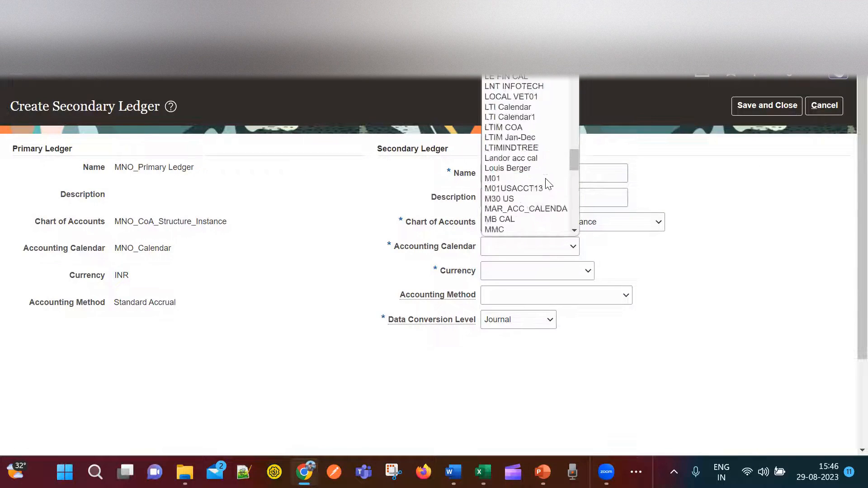
{"action": "left_click_drag", "start_coordinate": [573, 140], "coordinate": [574, 168]}
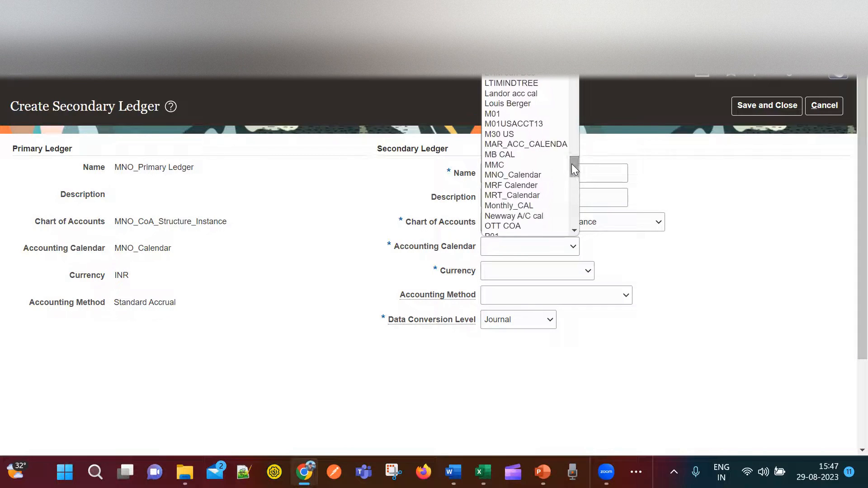
{"action": "left_click", "coordinate": [553, 176]}
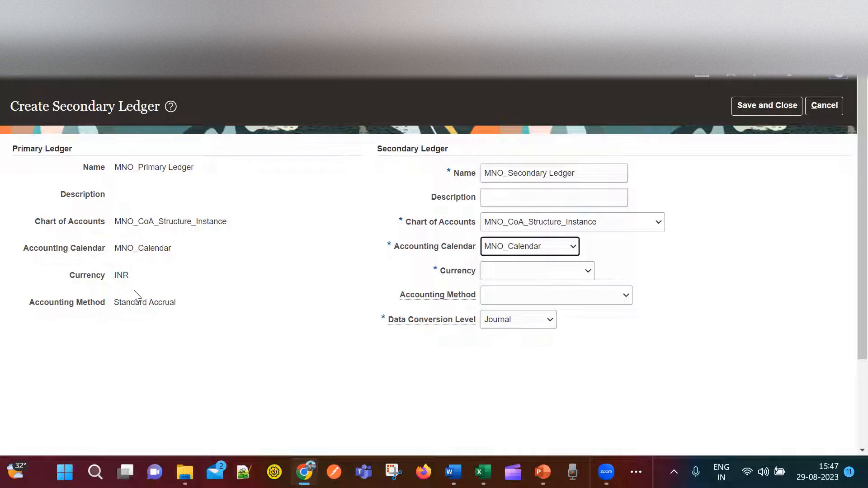
{"action": "left_click", "coordinate": [571, 275]}
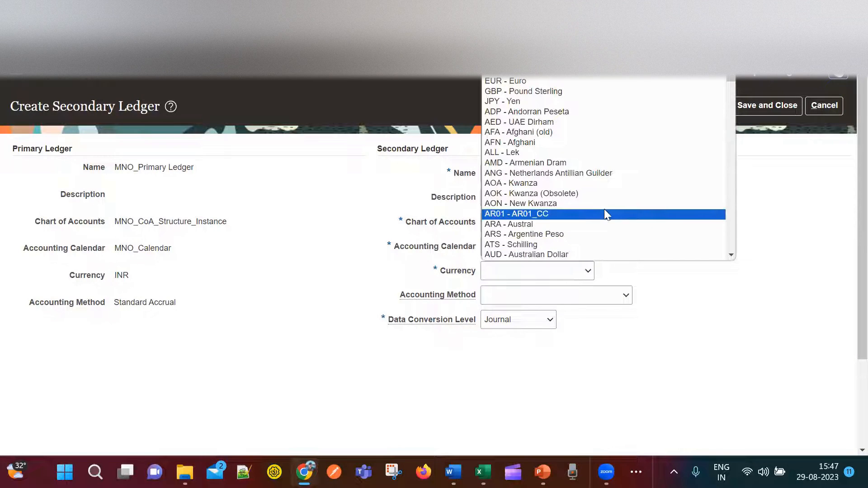
{"action": "scroll", "coordinate": [609, 183], "scroll_direction": "down", "scroll_amount": 10}
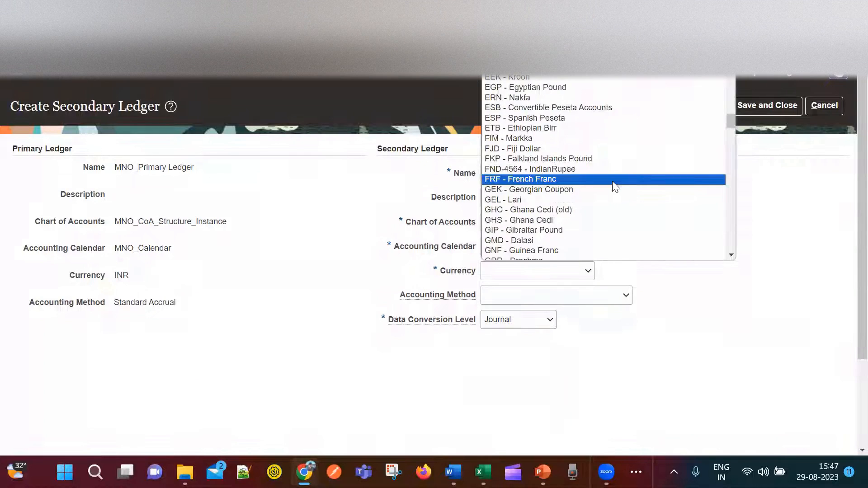
{"action": "scroll", "coordinate": [613, 178], "scroll_direction": "up", "scroll_amount": 10}
{"action": "left_click_drag", "start_coordinate": [732, 80], "coordinate": [723, 168]}
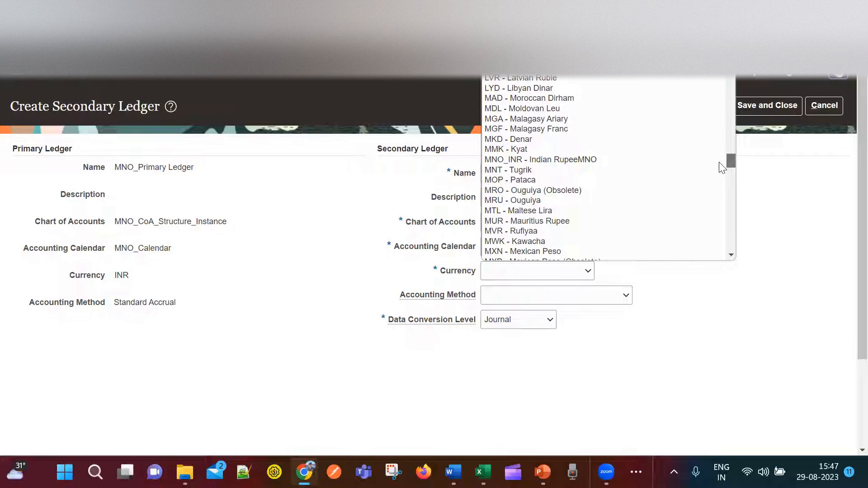
{"action": "scroll", "coordinate": [723, 168], "scroll_direction": "down", "scroll_amount": 1}
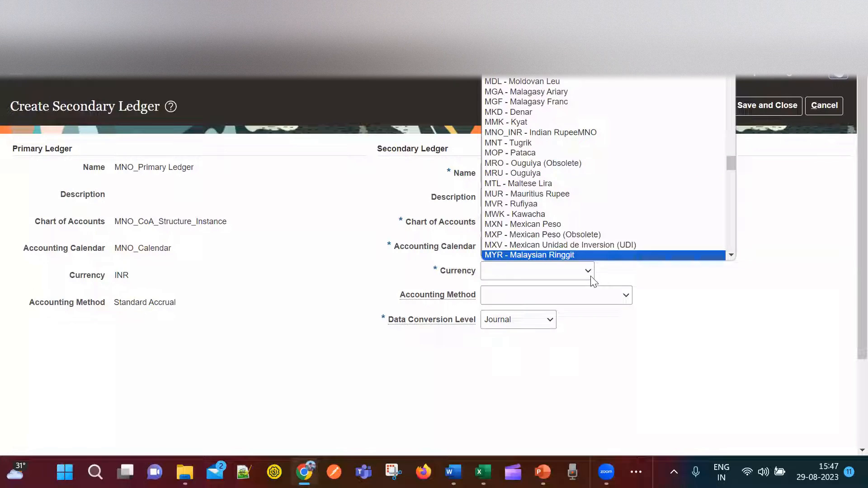
{"action": "left_click", "coordinate": [589, 274]}
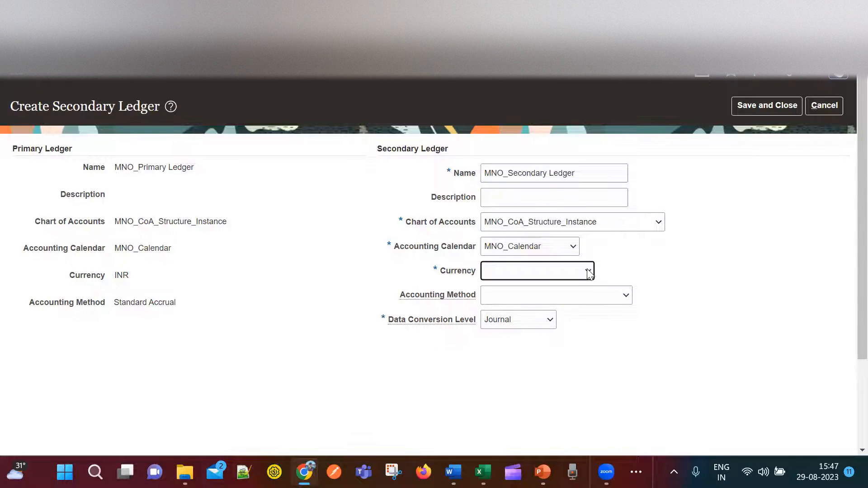
Set the secondary ledger's currency to INR - Indian Rupee
{"action": "left_click", "coordinate": [589, 273]}
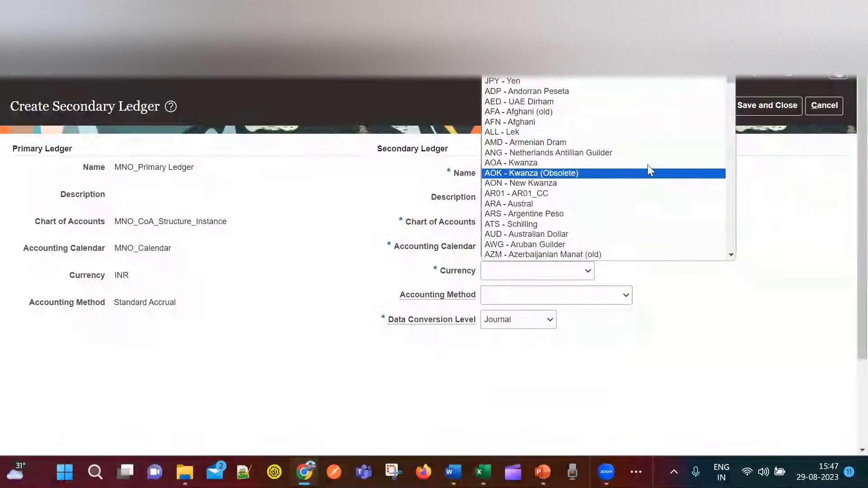
{"action": "scroll", "coordinate": [649, 164], "scroll_direction": "up", "scroll_amount": 1}
{"action": "left_click_drag", "start_coordinate": [729, 80], "coordinate": [721, 166]}
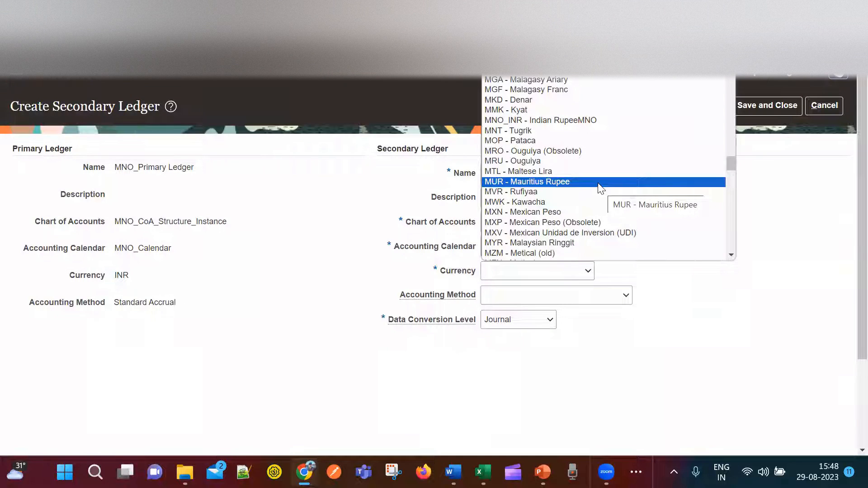
{"action": "scroll", "coordinate": [601, 185], "scroll_direction": "up", "scroll_amount": 5}
{"action": "scroll", "coordinate": [615, 219], "scroll_direction": "up", "scroll_amount": 10}
{"action": "scroll", "coordinate": [618, 218], "scroll_direction": "up", "scroll_amount": 1}
{"action": "scroll", "coordinate": [618, 218], "scroll_direction": "down", "scroll_amount": 6}
{"action": "scroll", "coordinate": [616, 217], "scroll_direction": "up", "scroll_amount": 20}
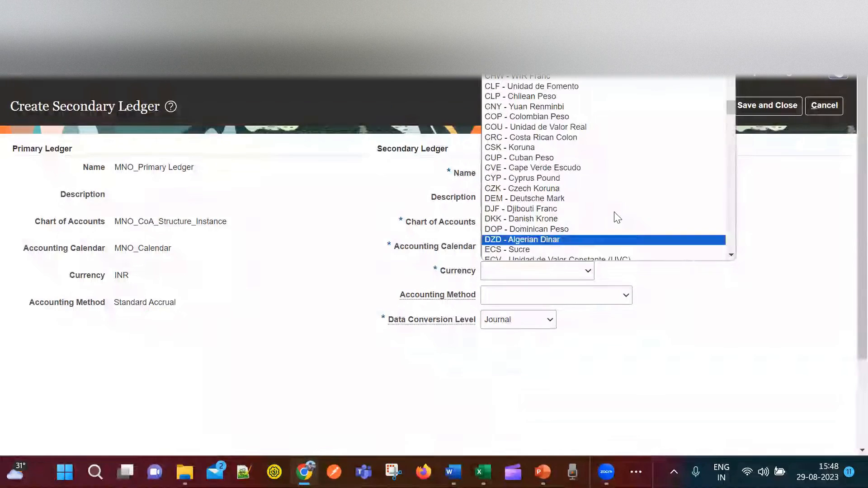
{"action": "scroll", "coordinate": [612, 211], "scroll_direction": "down", "scroll_amount": 20}
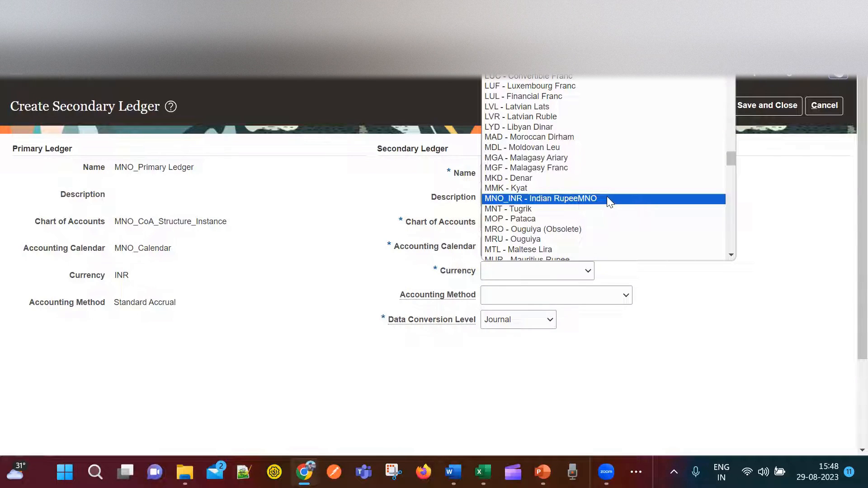
{"action": "scroll", "coordinate": [607, 199], "scroll_direction": "up", "scroll_amount": 9}
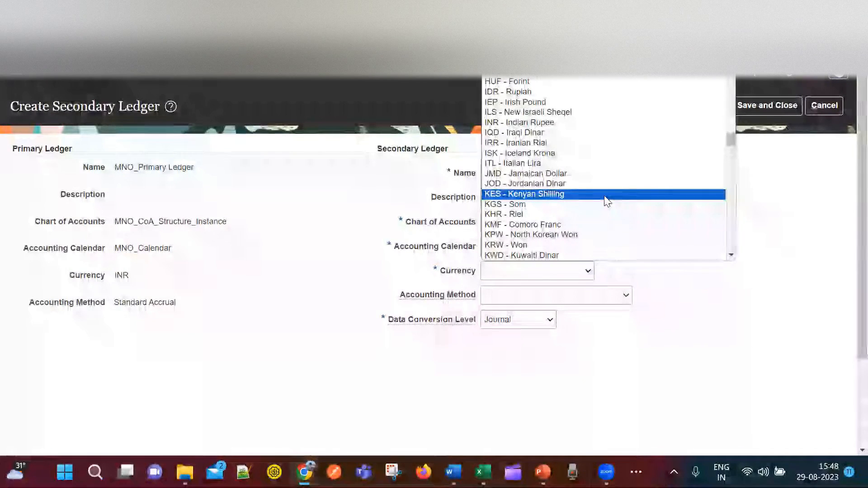
{"action": "left_click", "coordinate": [563, 123]}
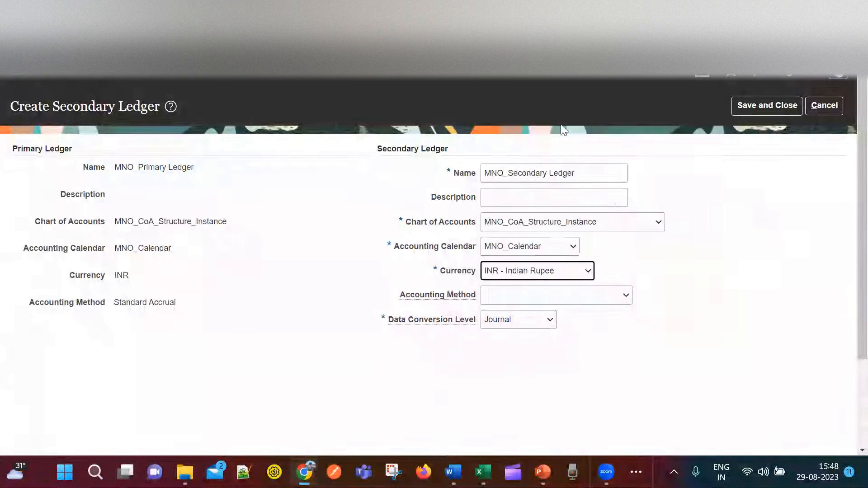
Choose the Standard Accrual accounting method and the Subledger data conversion level, then save and close the secondary ledger
{"action": "left_click", "coordinate": [535, 297]}
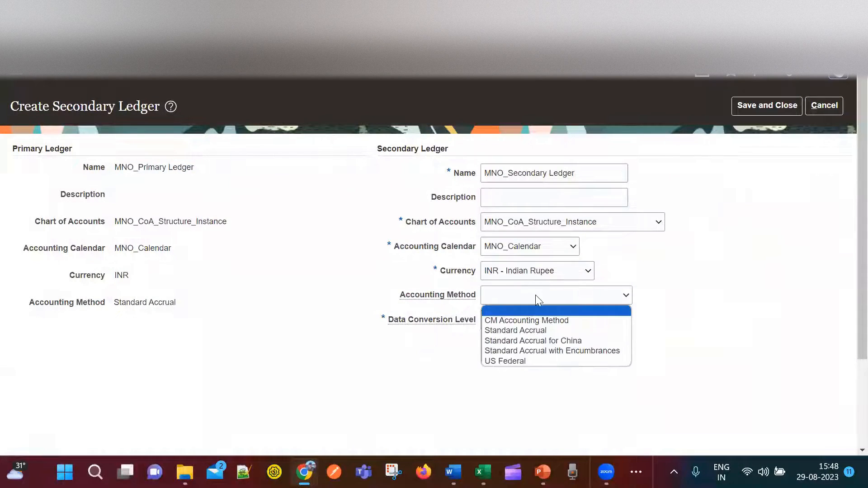
{"action": "left_click", "coordinate": [558, 330]}
{"action": "left_click", "coordinate": [550, 321]}
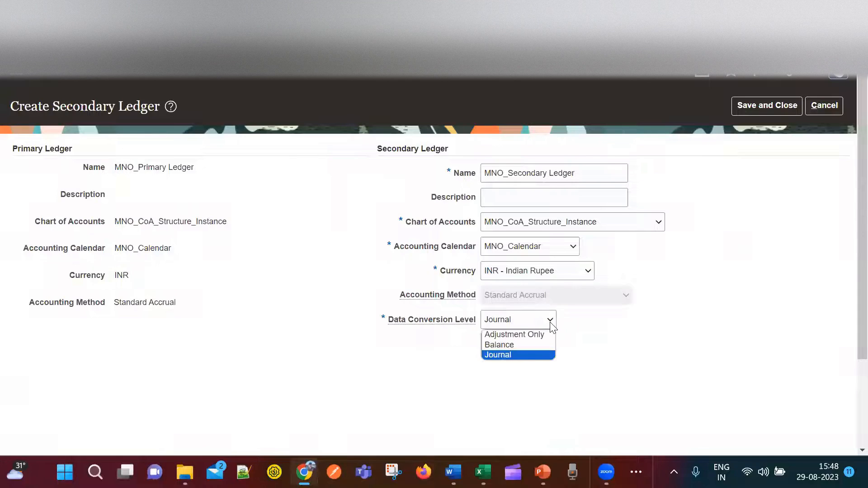
{"action": "left_click", "coordinate": [543, 322]}
{"action": "left_click", "coordinate": [551, 321]}
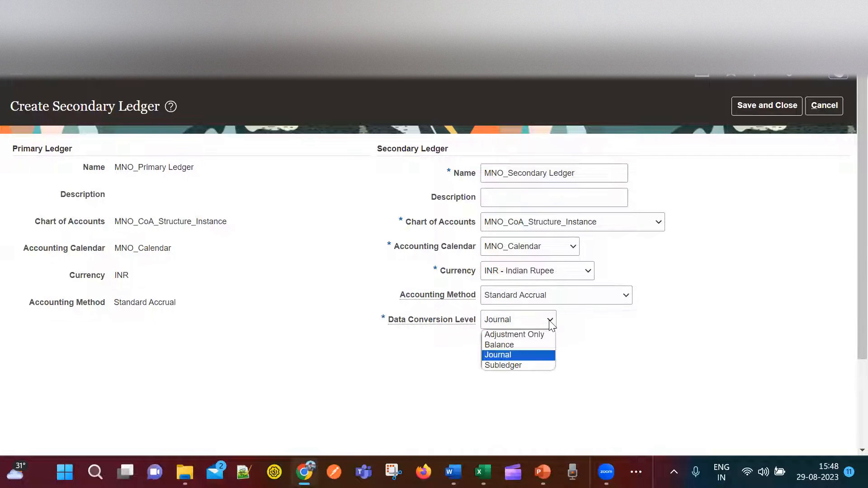
{"action": "left_click", "coordinate": [538, 366]}
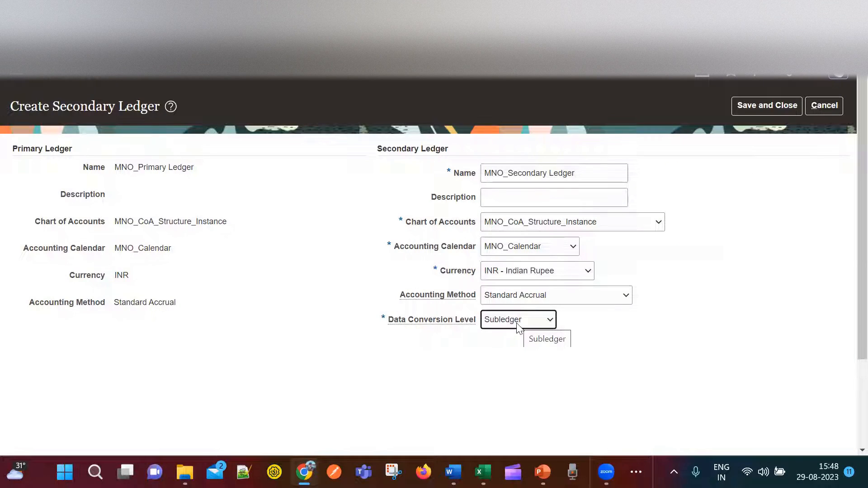
{"action": "left_click", "coordinate": [755, 108]}
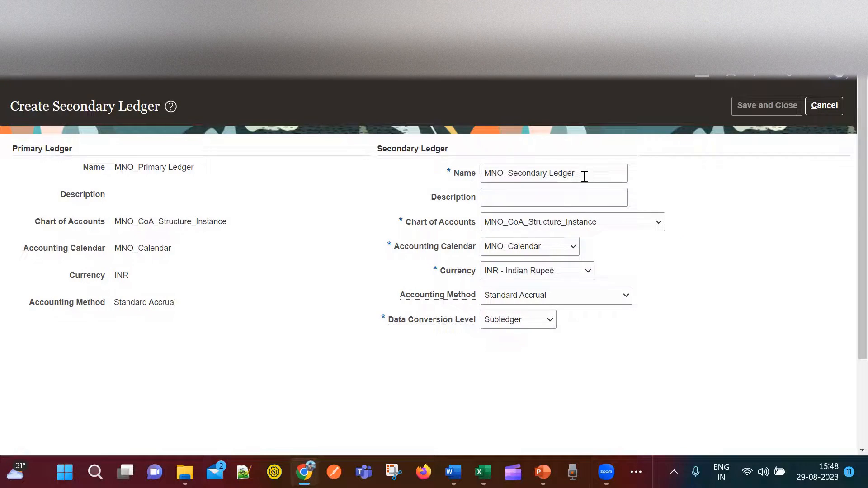
{"action": "left_click_drag", "start_coordinate": [583, 177], "coordinate": [449, 172]}
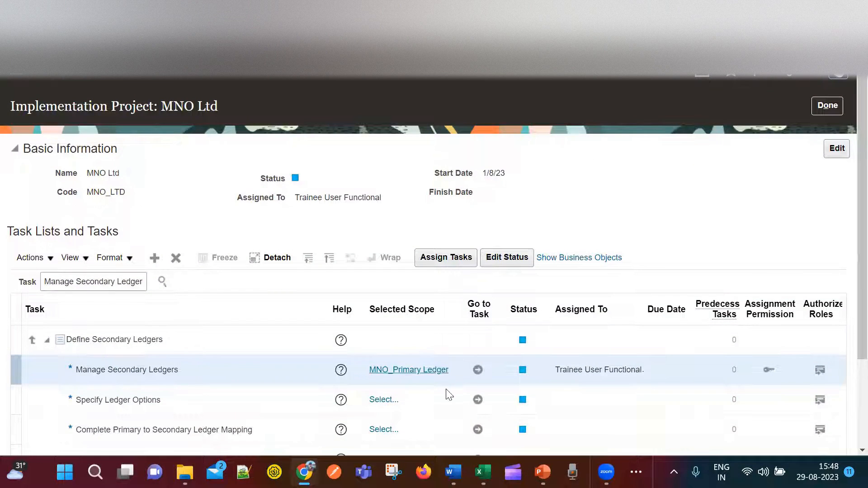
Switch to the Excel workbook and record MNO_Secondary Ledger in cell F30 of the Manage Secondary Ledger row
{"action": "key", "text": "alt+Tab"}
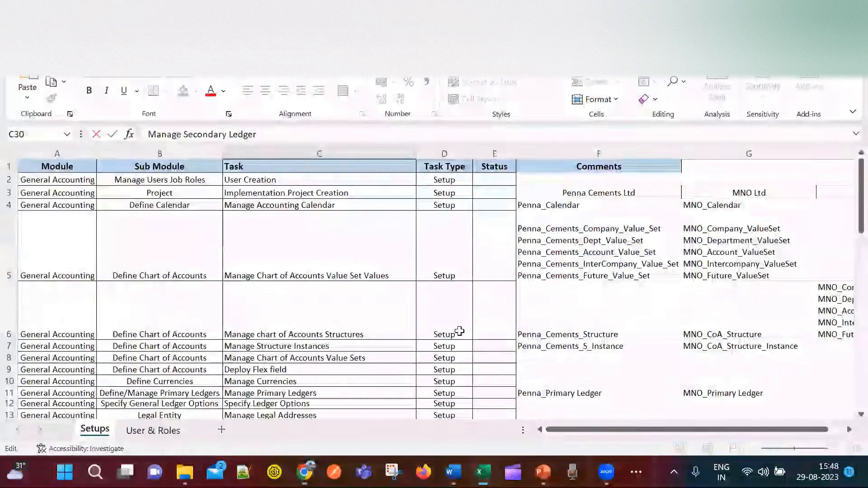
{"action": "scroll", "coordinate": [459, 329], "scroll_direction": "down", "scroll_amount": 3}
{"action": "scroll", "coordinate": [444, 340], "scroll_direction": "down", "scroll_amount": 3}
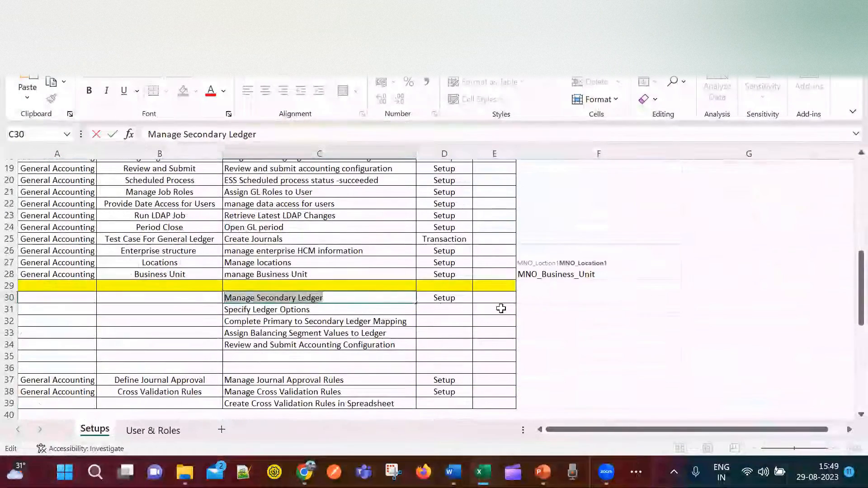
{"action": "left_click", "coordinate": [544, 299]}
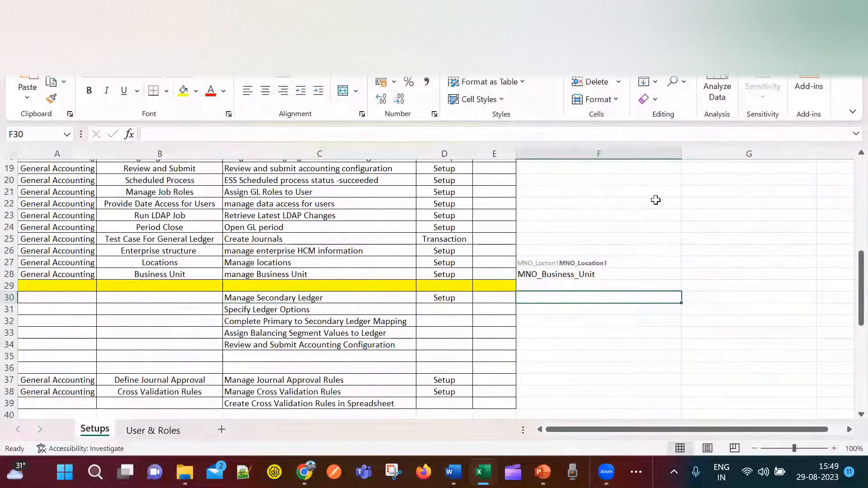
{"action": "type", "text": "MNO_"}
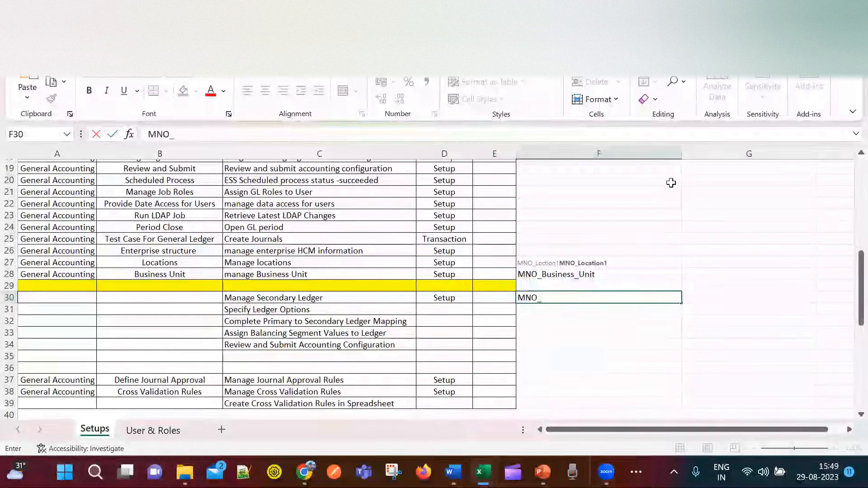
{"action": "type", "text": "Secon"}
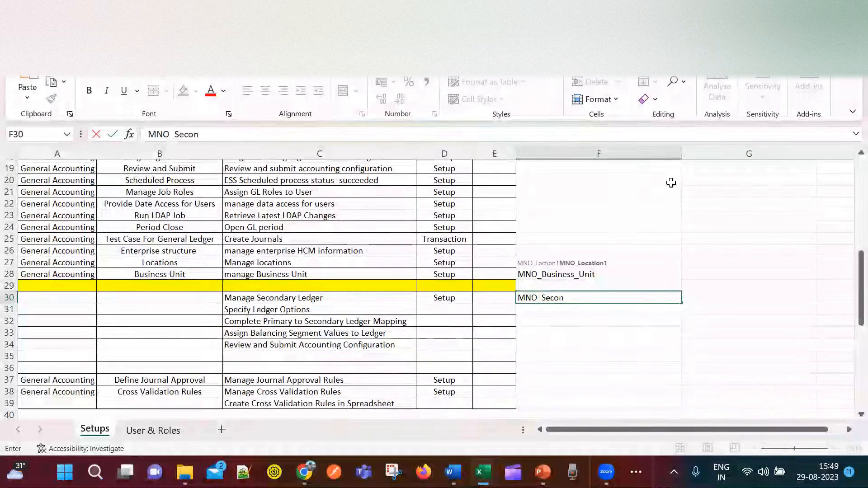
{"action": "type", "text": "ad"}
{"action": "type", "text": "dary Led"}
{"action": "type", "text": "ger"}
{"action": "key", "text": "Return"}
Check the next task in the Excel workbook, then start the Specify Ledger Options task in the Oracle Fusion implementation project
{"action": "key", "text": "alt+Tab"}
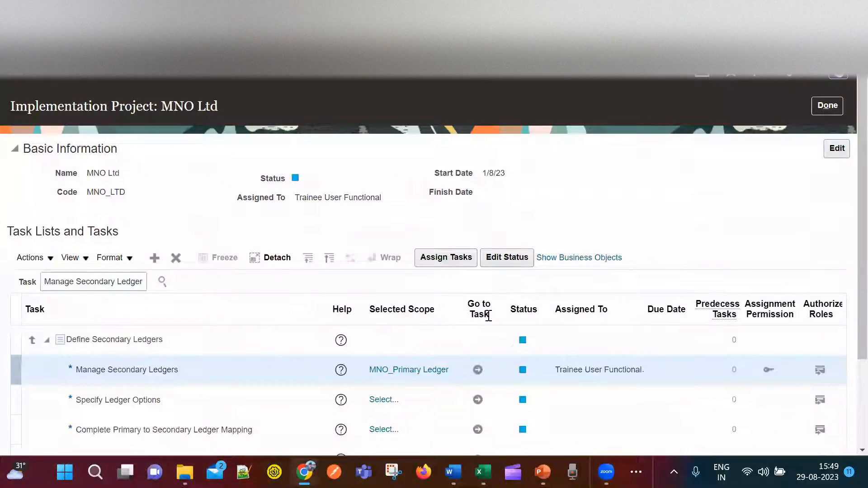
{"action": "scroll", "coordinate": [475, 335], "scroll_direction": "down", "scroll_amount": 3}
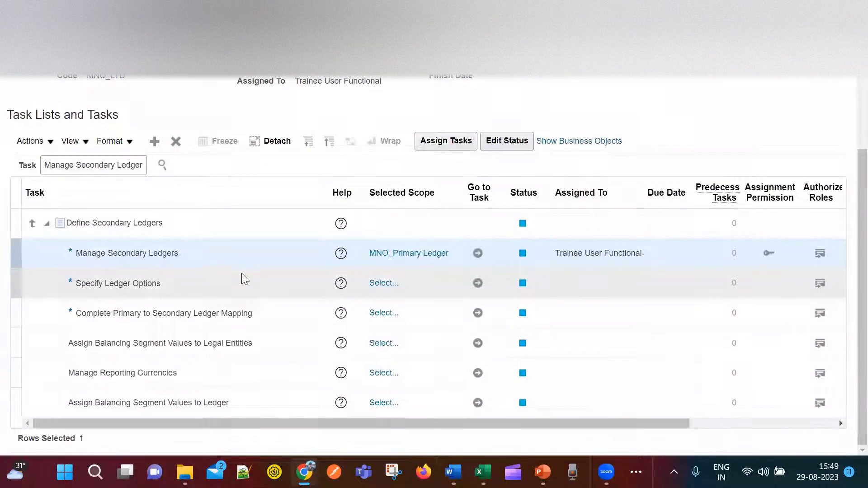
{"action": "key", "text": "alt+Tab"}
{"action": "left_click", "coordinate": [350, 311]}
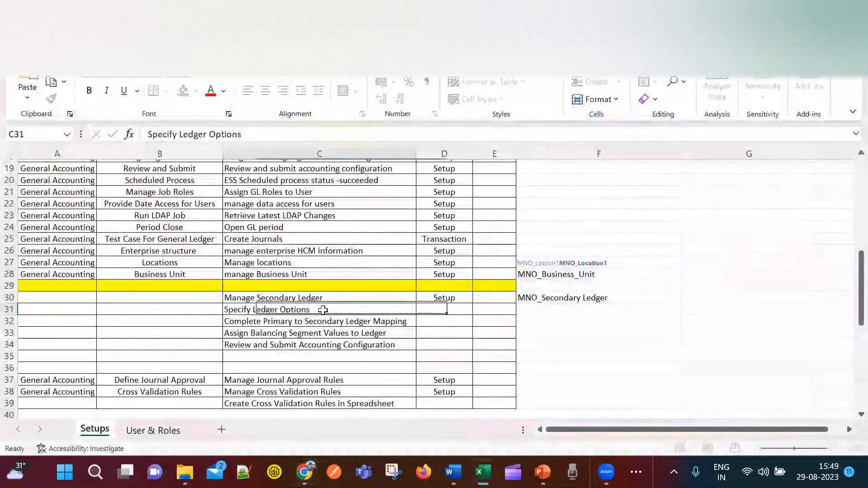
{"action": "key", "text": "alt+Tab"}
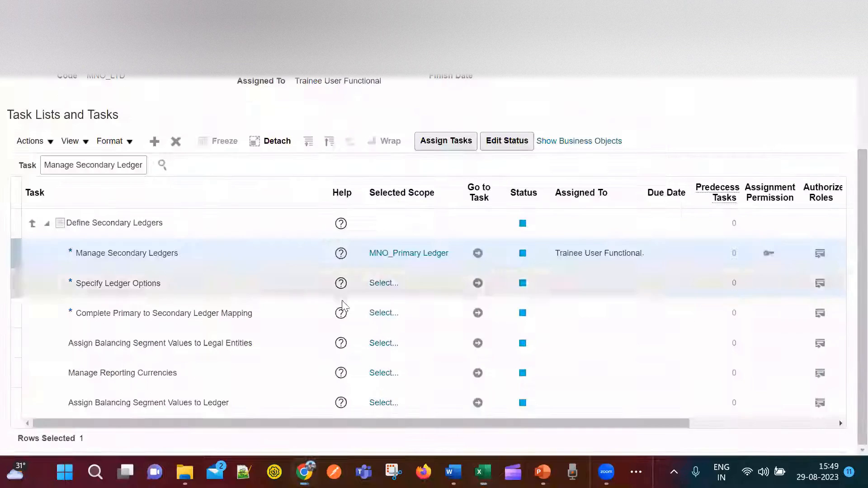
{"action": "left_click", "coordinate": [134, 283]}
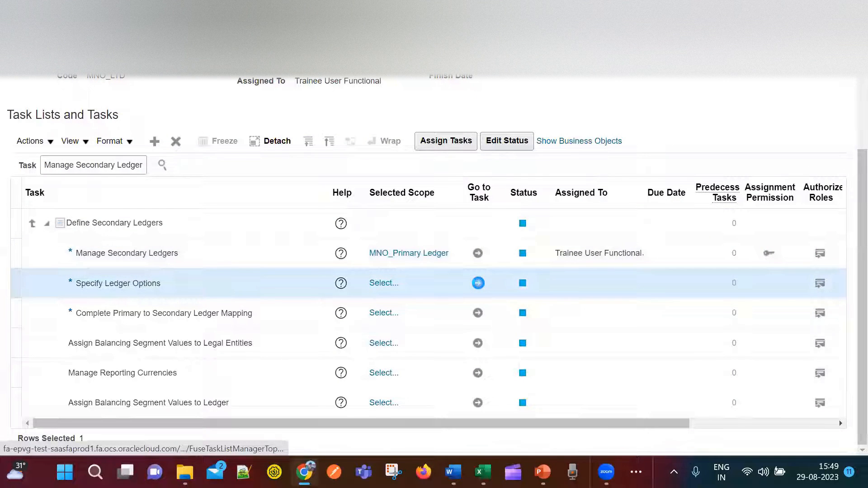
{"action": "left_click", "coordinate": [479, 283]}
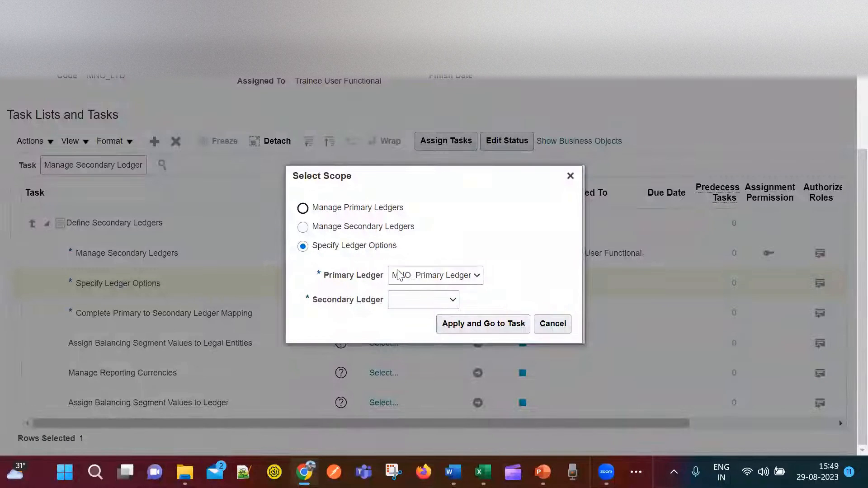
Select and add MNO_Primary Ledger as the task scope's primary ledger, filtering the ledgers by MNO
{"action": "left_click", "coordinate": [475, 277]}
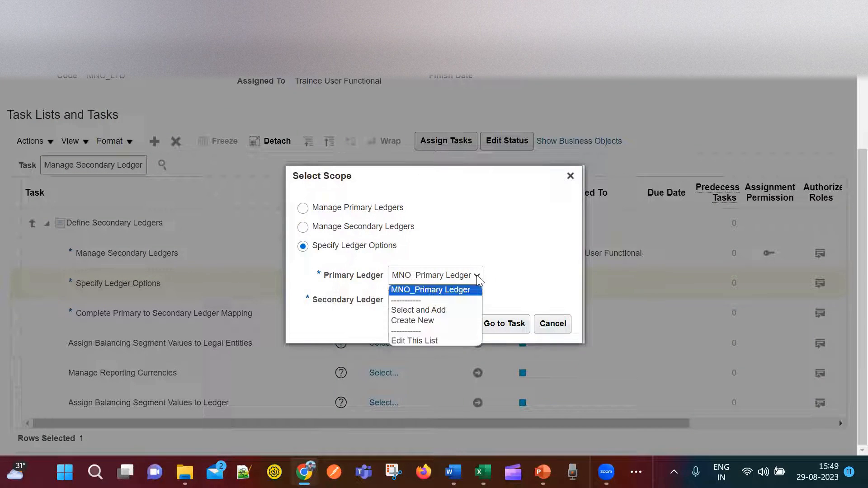
{"action": "left_click", "coordinate": [447, 309]}
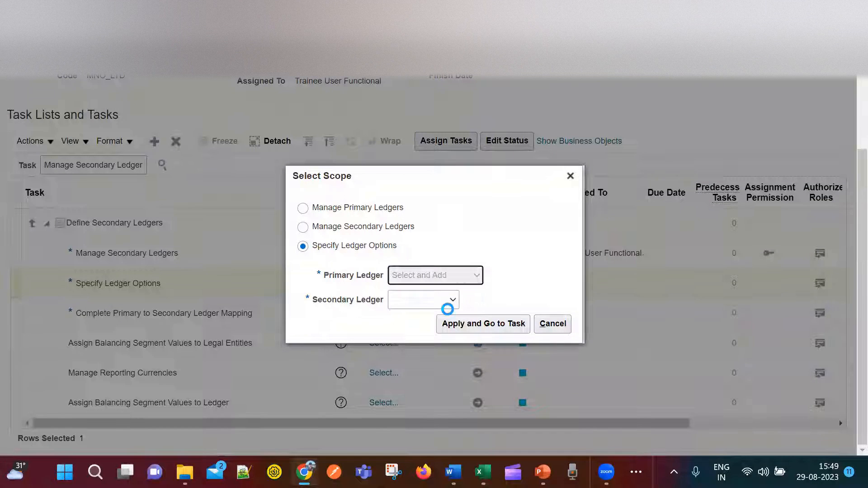
{"action": "left_click", "coordinate": [469, 328]}
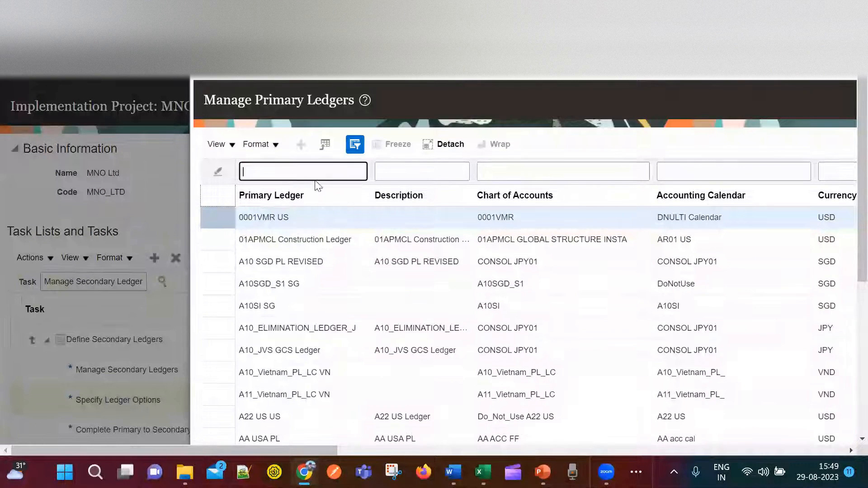
{"action": "type", "text": "MNO"}
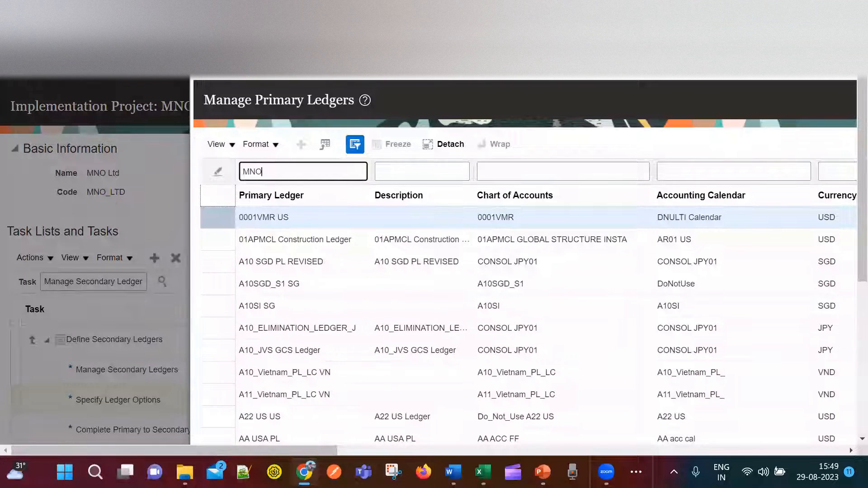
{"action": "key", "text": "Return"}
{"action": "left_click", "coordinate": [334, 315]}
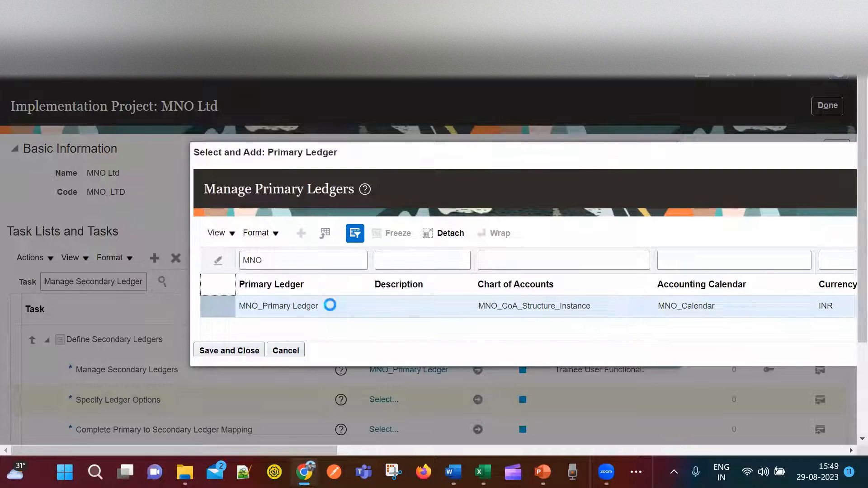
{"action": "left_click", "coordinate": [222, 357]}
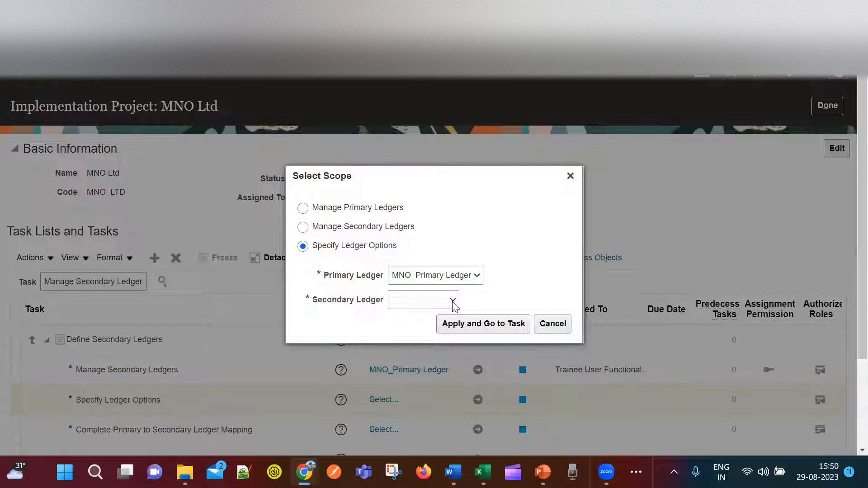
Select and add MNO_Secondary Ledger as the scope's secondary ledger and proceed to its ledger options
{"action": "left_click", "coordinate": [453, 301]}
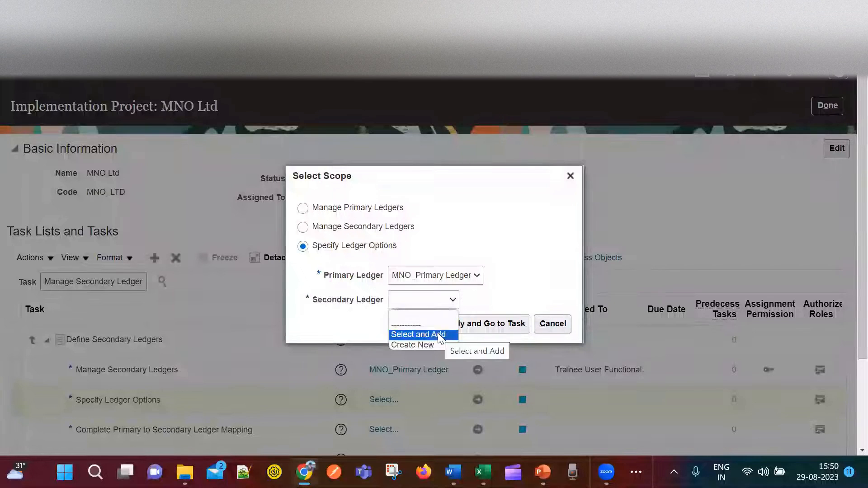
{"action": "left_click", "coordinate": [439, 335]}
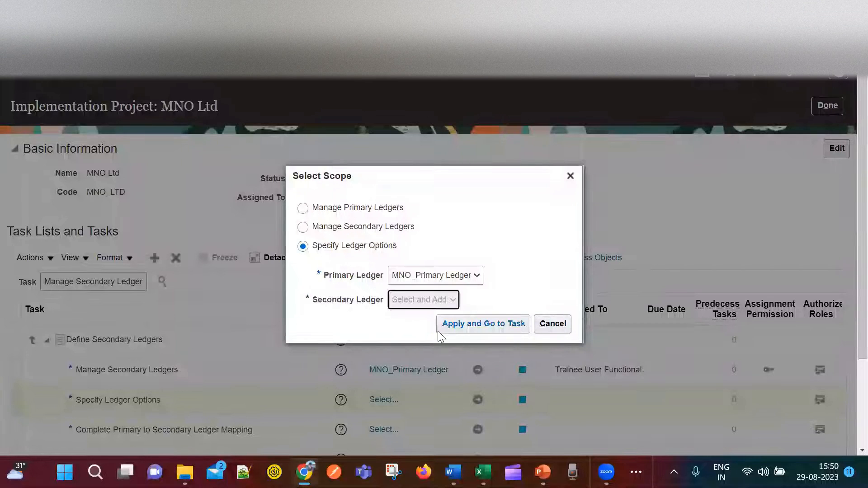
{"action": "left_click", "coordinate": [486, 324]}
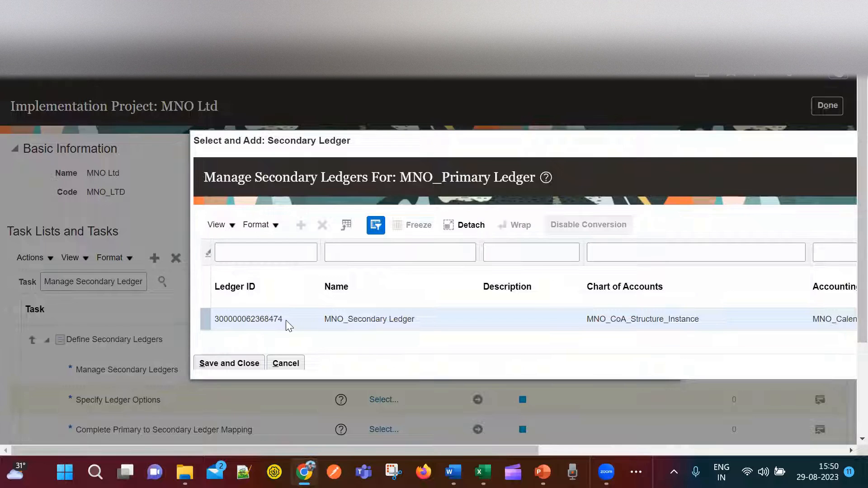
{"action": "left_click_drag", "start_coordinate": [284, 320], "coordinate": [215, 319]}
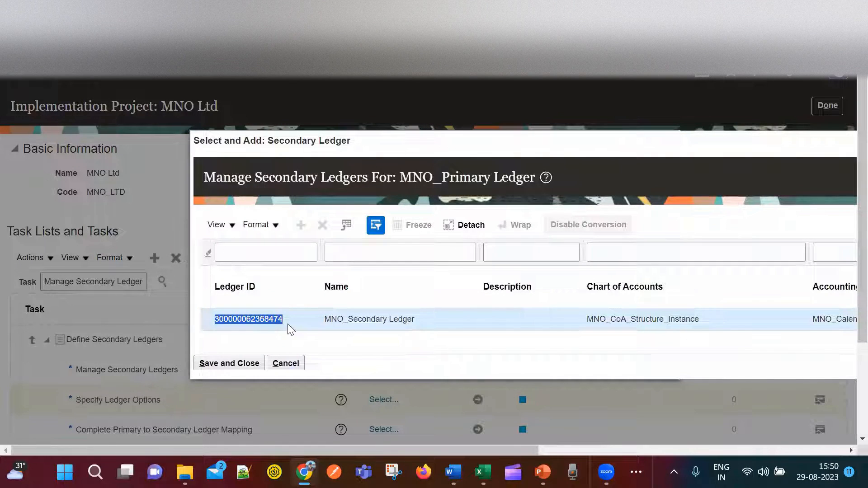
{"action": "left_click", "coordinate": [548, 334]}
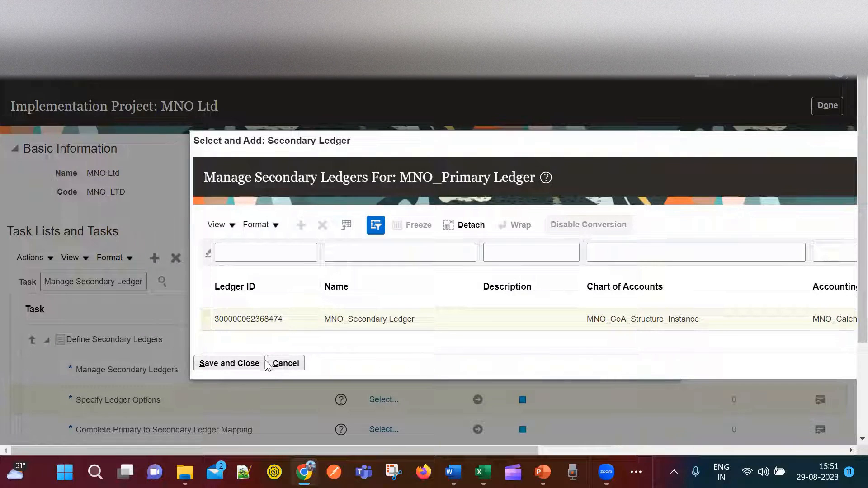
{"action": "left_click", "coordinate": [237, 364]}
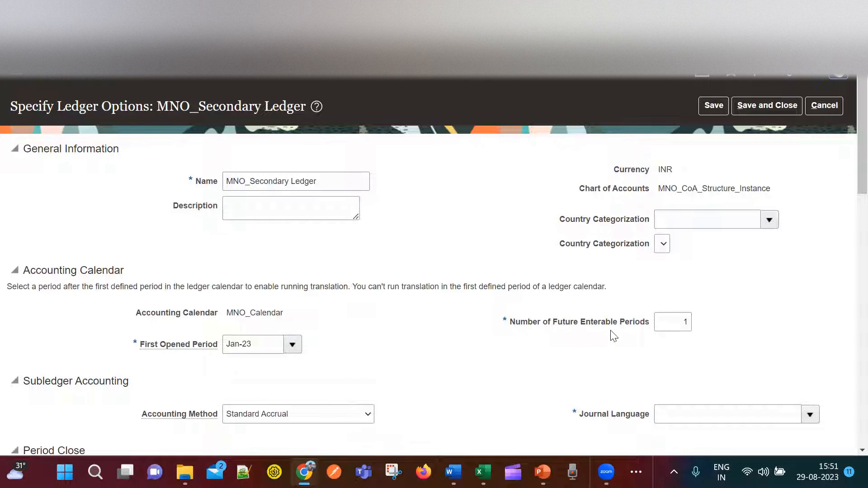
Set the secondary ledger's journal language to American English
{"action": "left_click", "coordinate": [810, 414]}
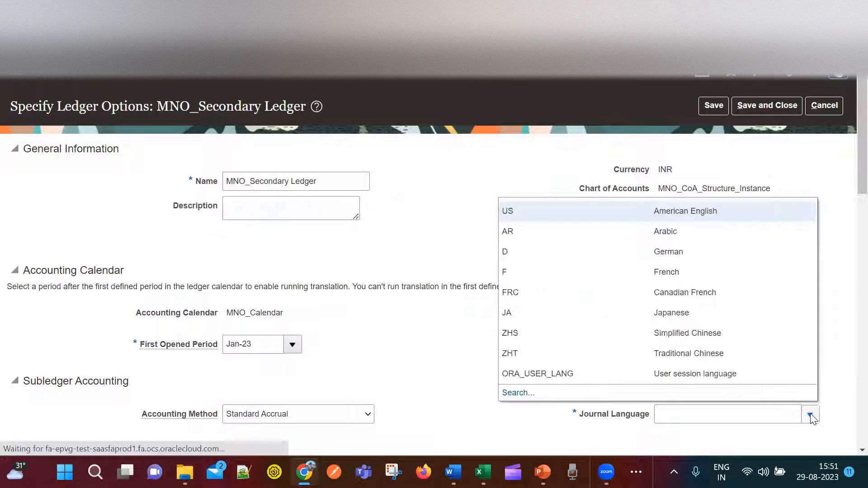
{"action": "left_click", "coordinate": [577, 217]}
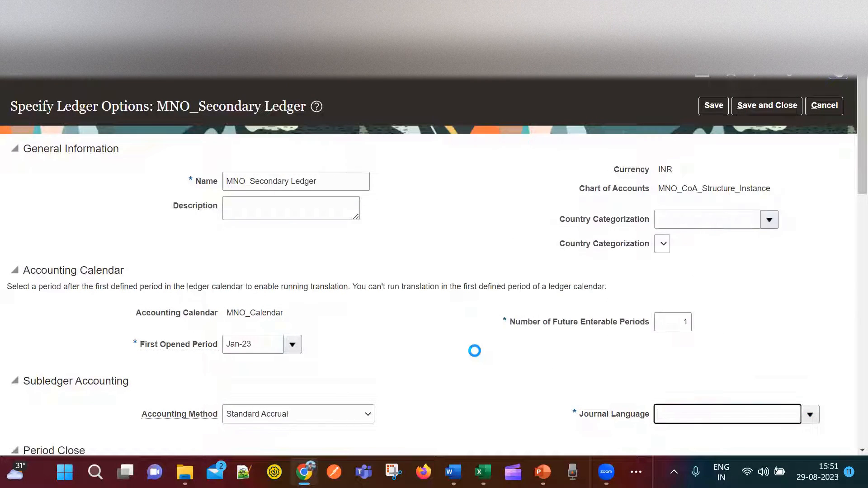
{"action": "scroll", "coordinate": [494, 357], "scroll_direction": "down", "scroll_amount": 8}
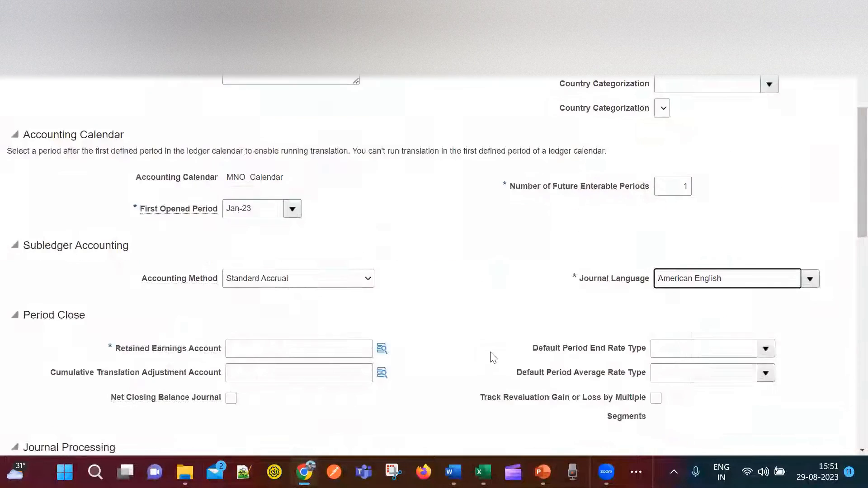
{"action": "scroll", "coordinate": [499, 361], "scroll_direction": "down", "scroll_amount": 2}
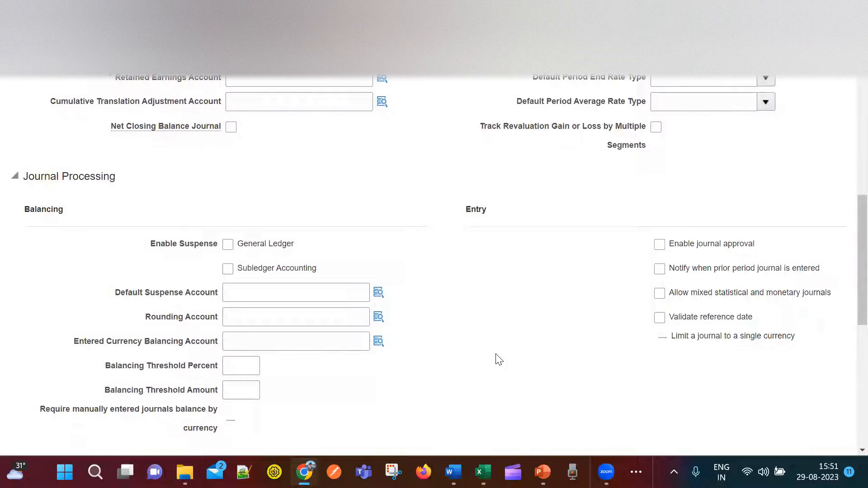
{"action": "scroll", "coordinate": [499, 360], "scroll_direction": "down", "scroll_amount": 3}
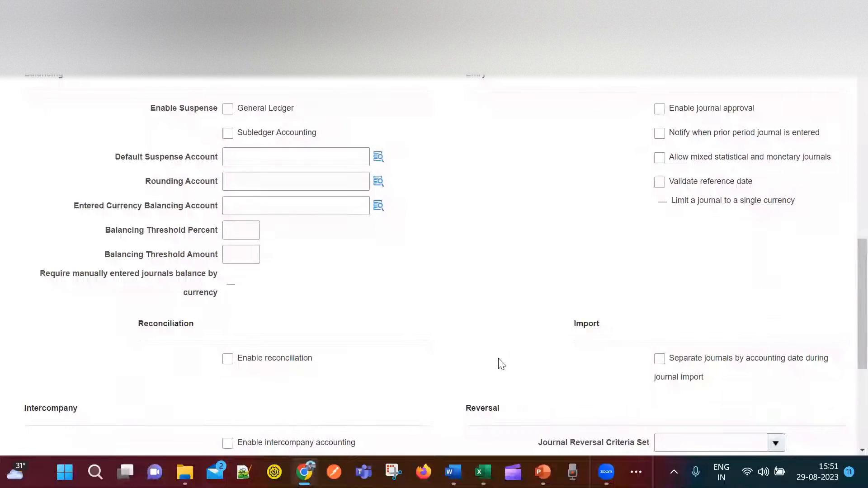
{"action": "scroll", "coordinate": [502, 364], "scroll_direction": "down", "scroll_amount": 4}
{"action": "scroll", "coordinate": [503, 364], "scroll_direction": "up", "scroll_amount": 5}
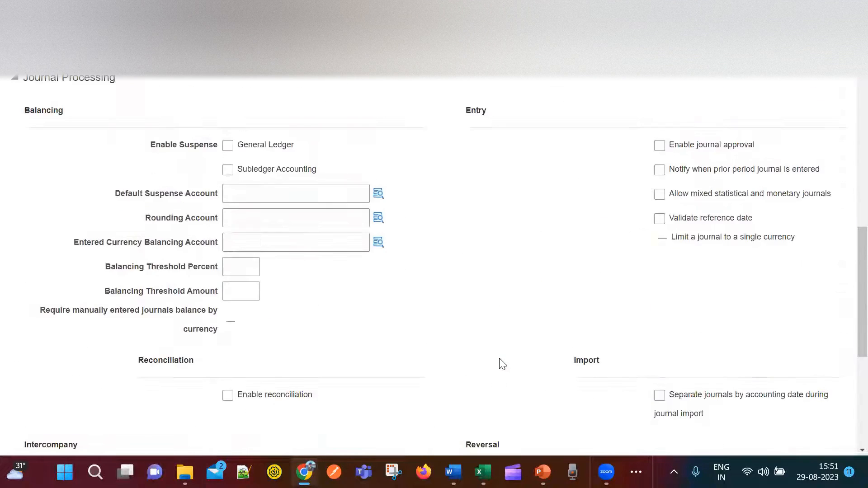
{"action": "scroll", "coordinate": [501, 362], "scroll_direction": "up", "scroll_amount": 6}
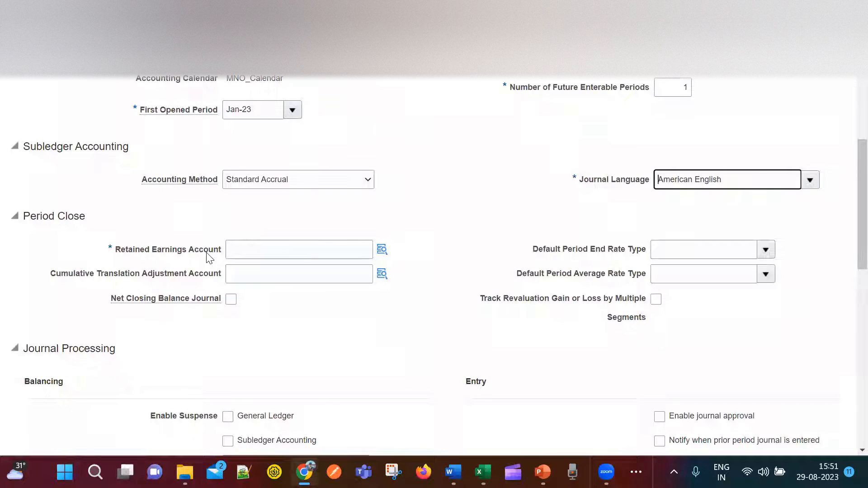
Open the Retained Earnings Account segments and set CO to 10 Manfacturing and Dept to 1000 Finance
{"action": "left_click", "coordinate": [385, 254]}
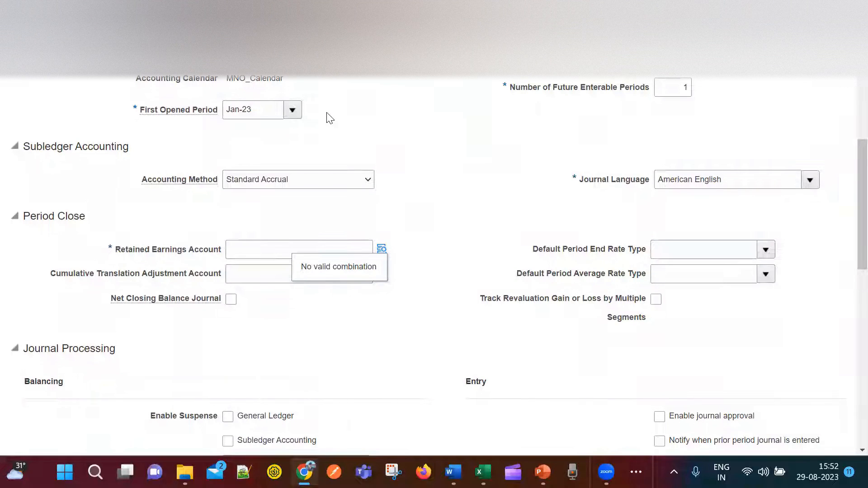
{"action": "left_click", "coordinate": [382, 248]}
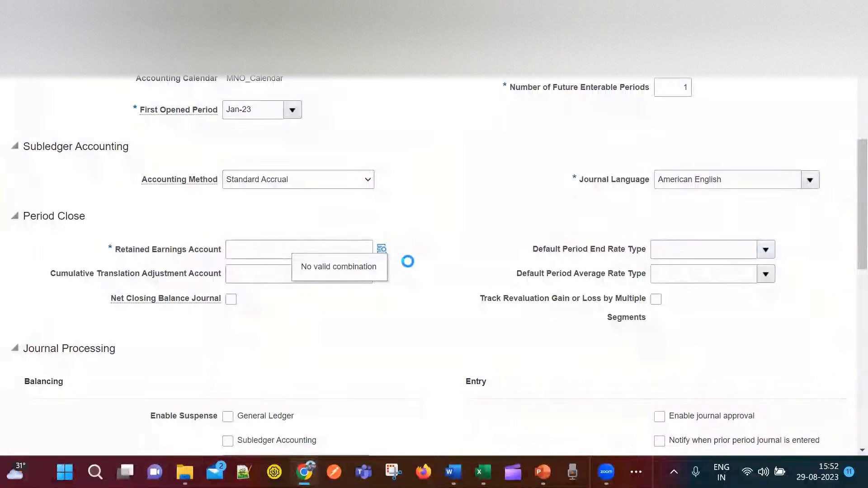
{"action": "left_click", "coordinate": [382, 250]}
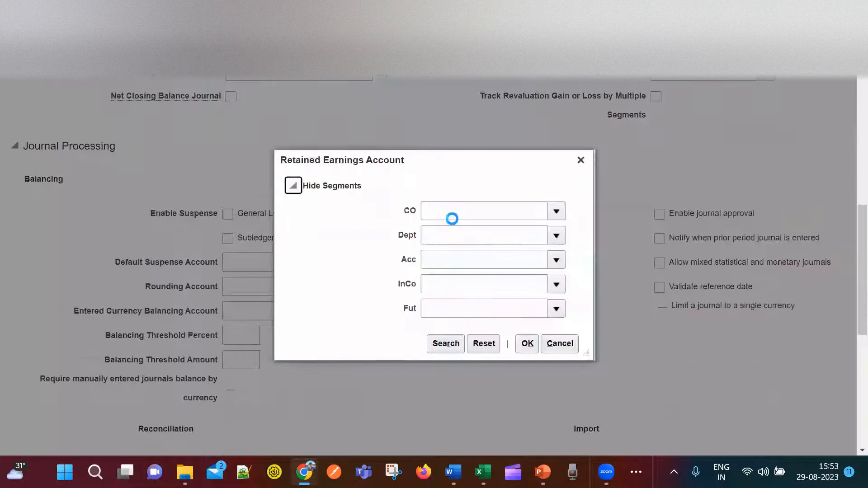
{"action": "left_click", "coordinate": [559, 210]}
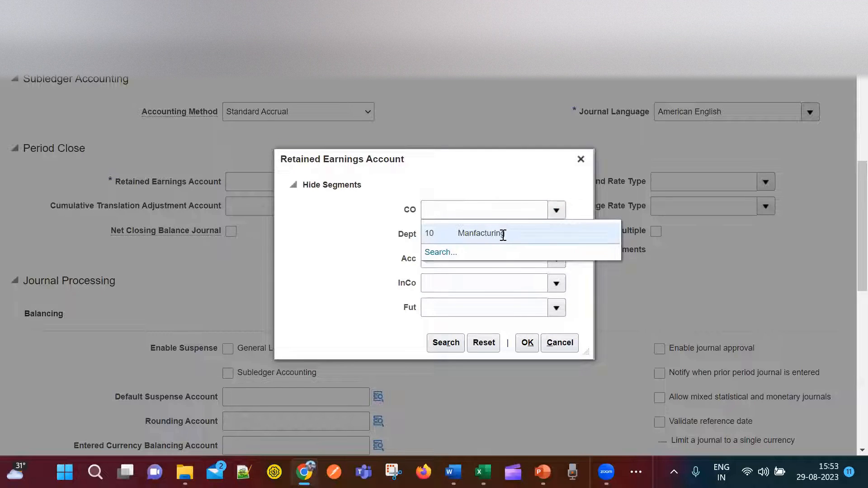
{"action": "left_click", "coordinate": [504, 235]}
{"action": "left_click", "coordinate": [522, 236]}
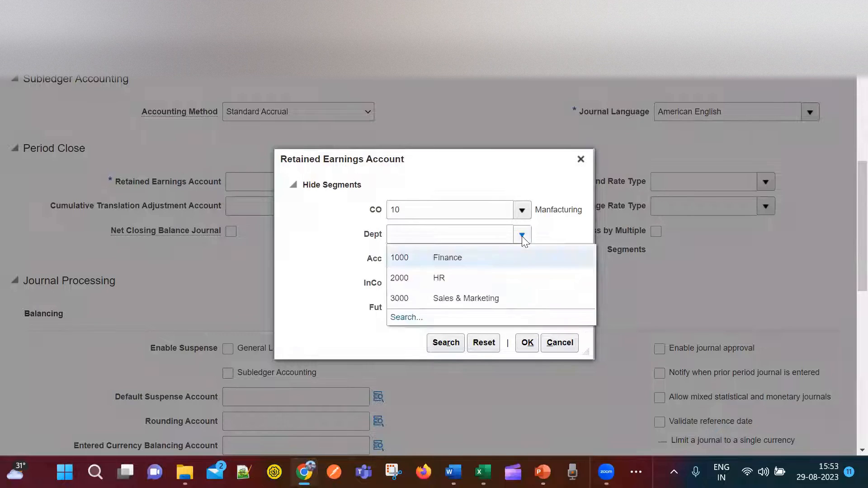
{"action": "left_click", "coordinate": [418, 260]}
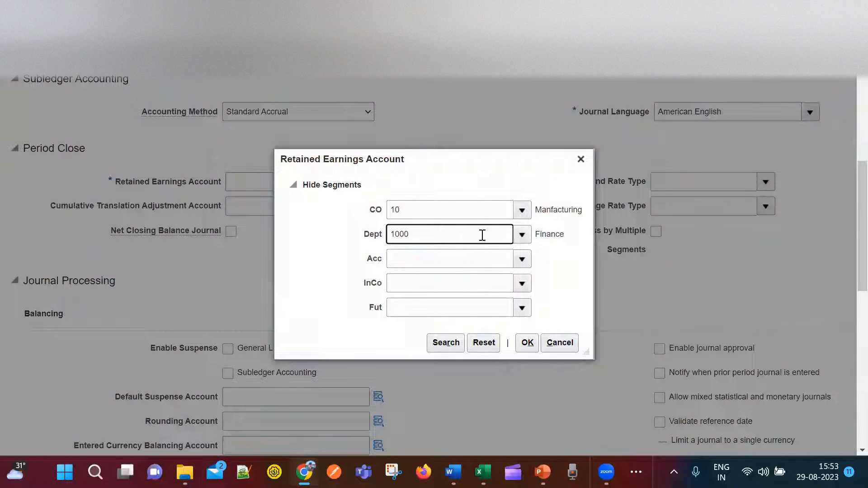
Set the Retained Earnings Account's Acc to 400000 Retained Earnings, InCo to 000 and Fut to 000, and confirm the segments
{"action": "left_click", "coordinate": [521, 261]}
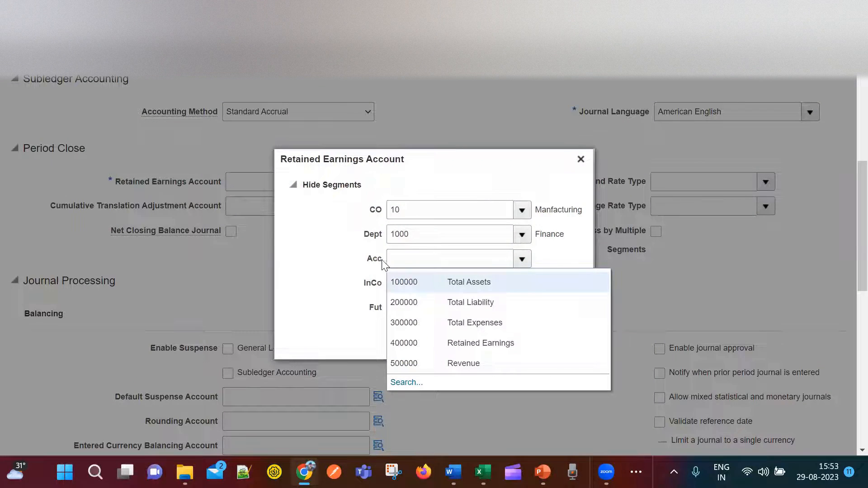
{"action": "left_click", "coordinate": [530, 342]}
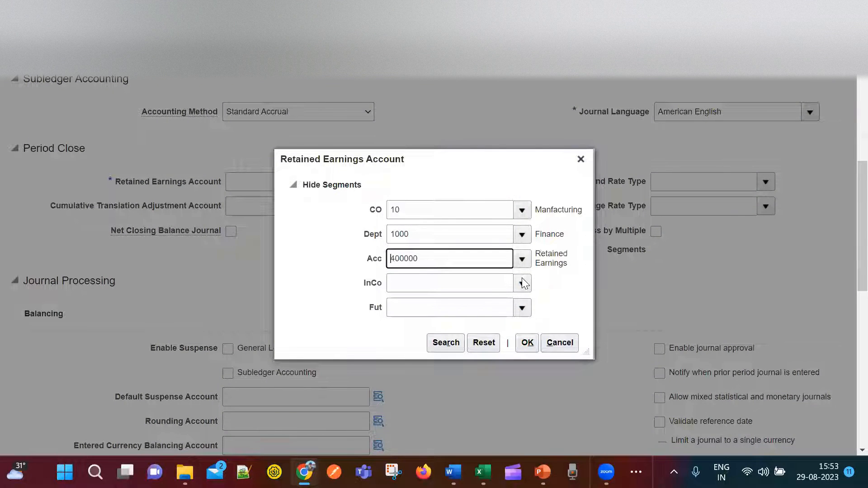
{"action": "left_click", "coordinate": [521, 284]}
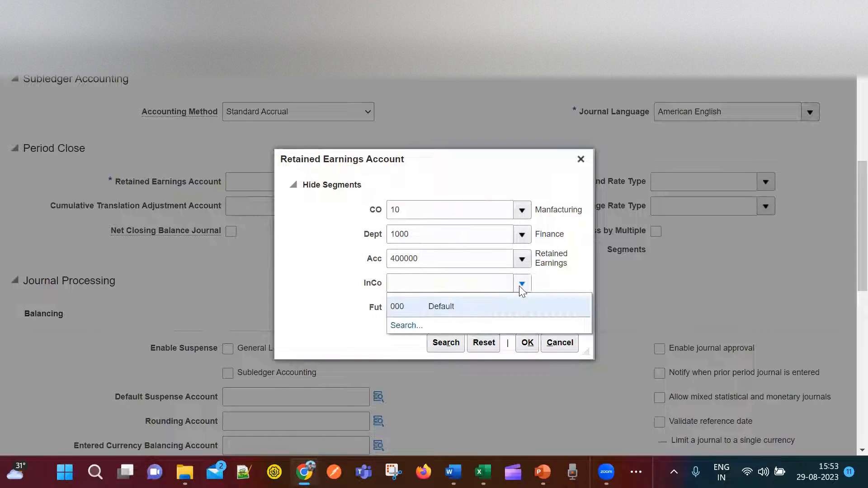
{"action": "left_click", "coordinate": [483, 308]}
{"action": "left_click", "coordinate": [522, 308]}
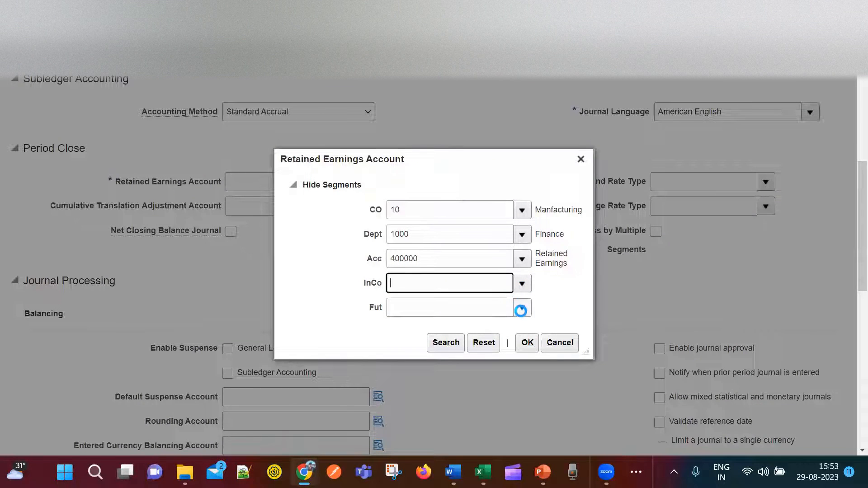
{"action": "left_click", "coordinate": [522, 310]}
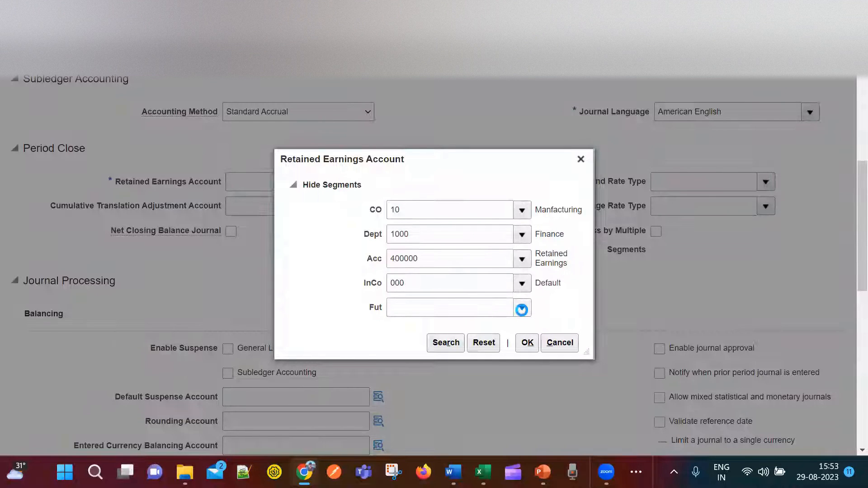
{"action": "left_click", "coordinate": [400, 336]}
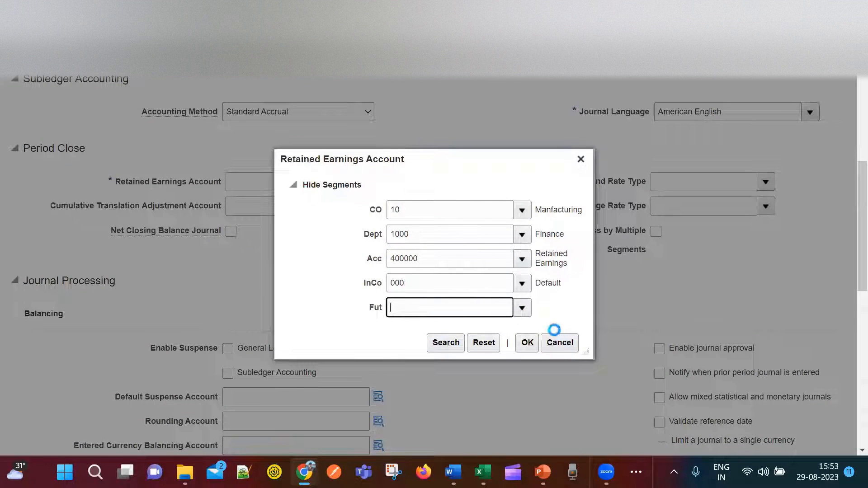
{"action": "left_click", "coordinate": [529, 342]}
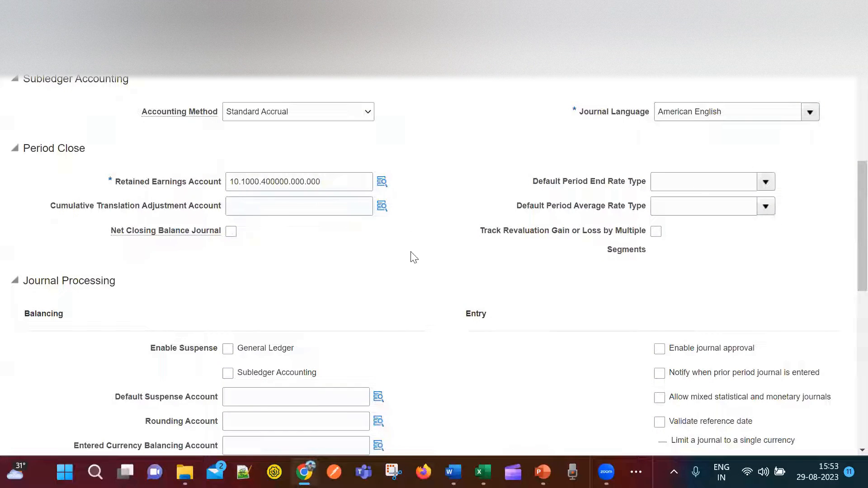
Review the secondary ledger's options, from journal processing, intercompany, reversal and sequencing back up to the general information
{"action": "scroll", "coordinate": [414, 258], "scroll_direction": "down", "scroll_amount": 5}
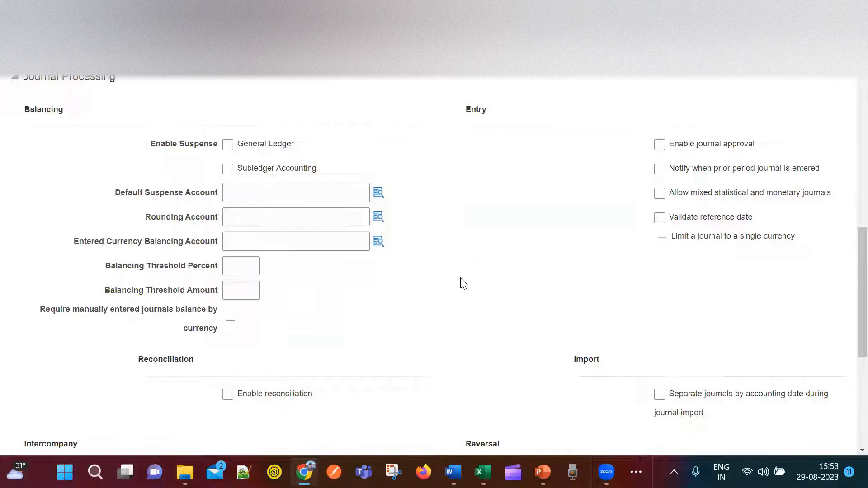
{"action": "scroll", "coordinate": [466, 280], "scroll_direction": "down", "scroll_amount": 5}
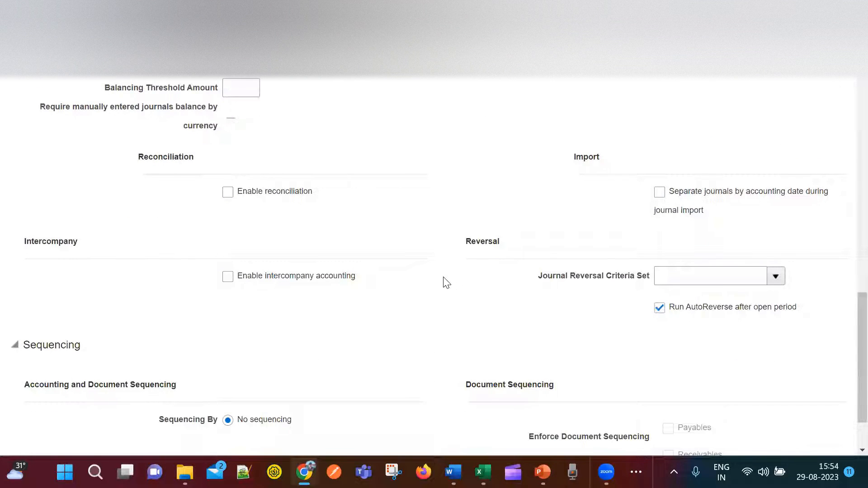
{"action": "scroll", "coordinate": [440, 303], "scroll_direction": "down", "scroll_amount": 2}
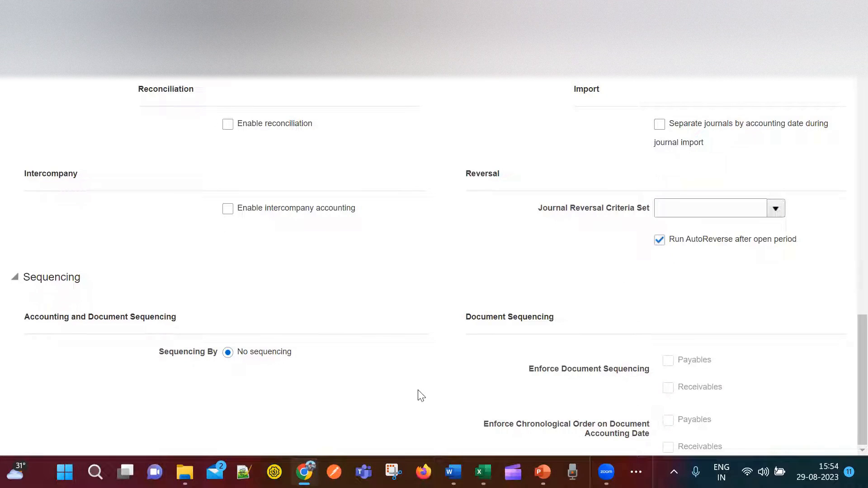
{"action": "scroll", "coordinate": [421, 397], "scroll_direction": "up", "scroll_amount": 3}
{"action": "scroll", "coordinate": [421, 397], "scroll_direction": "down", "scroll_amount": 3}
{"action": "scroll", "coordinate": [424, 397], "scroll_direction": "up", "scroll_amount": 2}
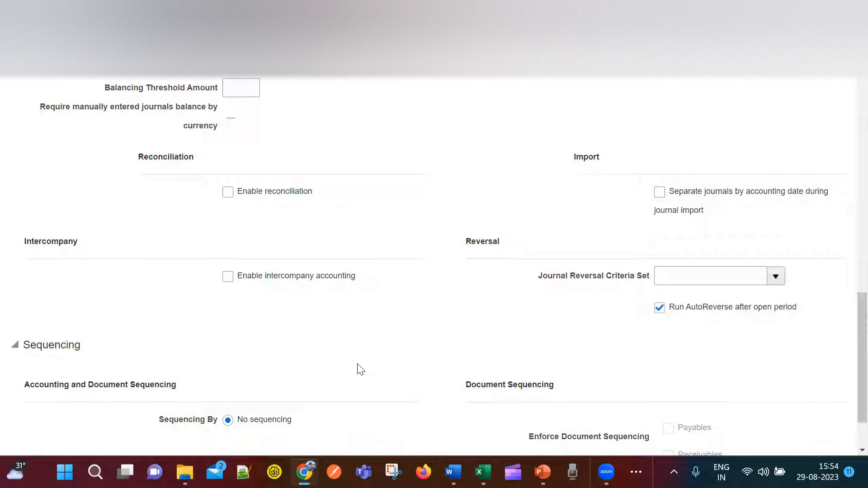
{"action": "scroll", "coordinate": [361, 369], "scroll_direction": "down", "scroll_amount": 1}
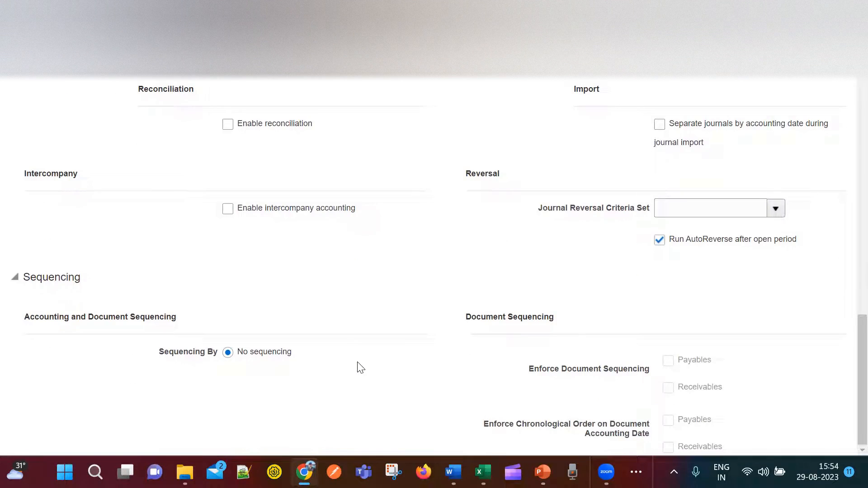
{"action": "scroll", "coordinate": [361, 367], "scroll_direction": "up", "scroll_amount": 2}
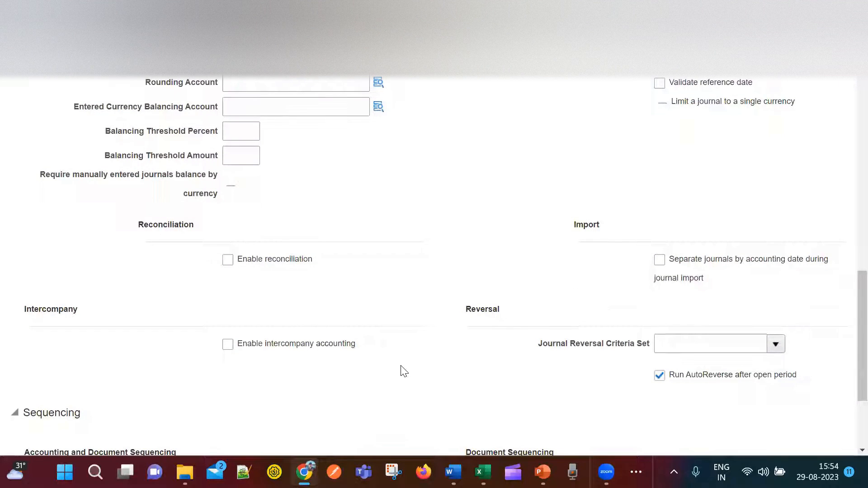
{"action": "scroll", "coordinate": [404, 371], "scroll_direction": "up", "scroll_amount": 1}
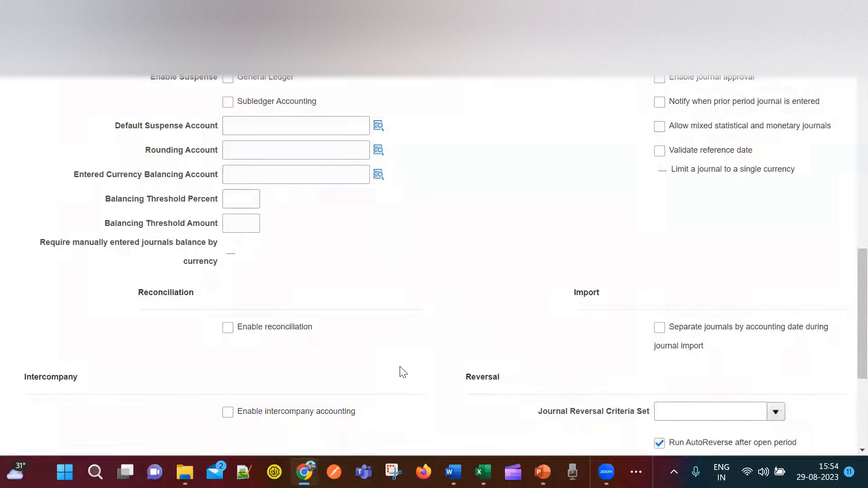
{"action": "scroll", "coordinate": [404, 372], "scroll_direction": "down", "scroll_amount": 3}
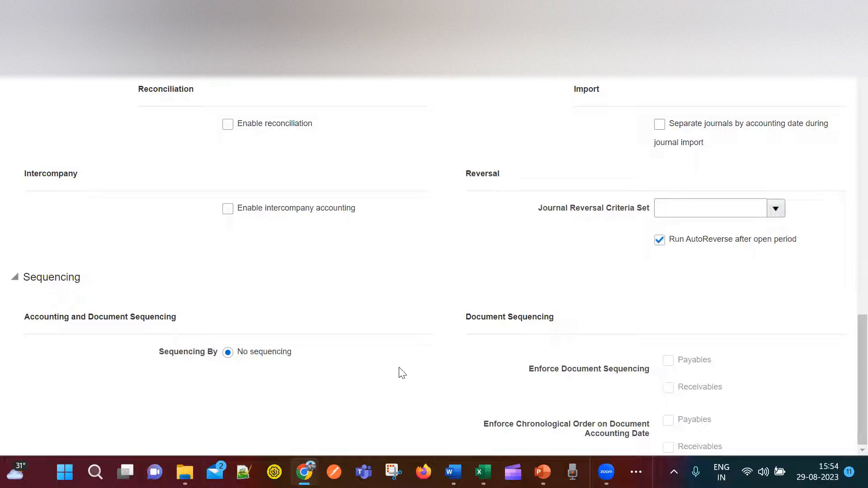
{"action": "scroll", "coordinate": [401, 373], "scroll_direction": "up", "scroll_amount": 5}
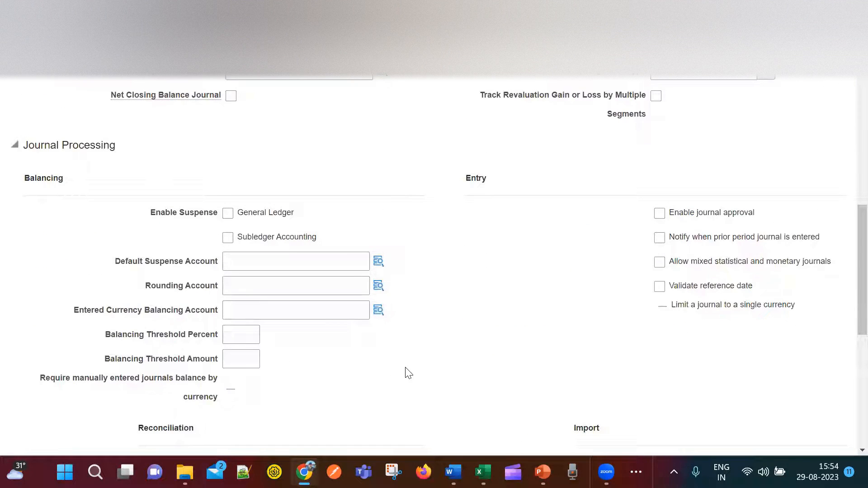
{"action": "scroll", "coordinate": [407, 374], "scroll_direction": "up", "scroll_amount": 2}
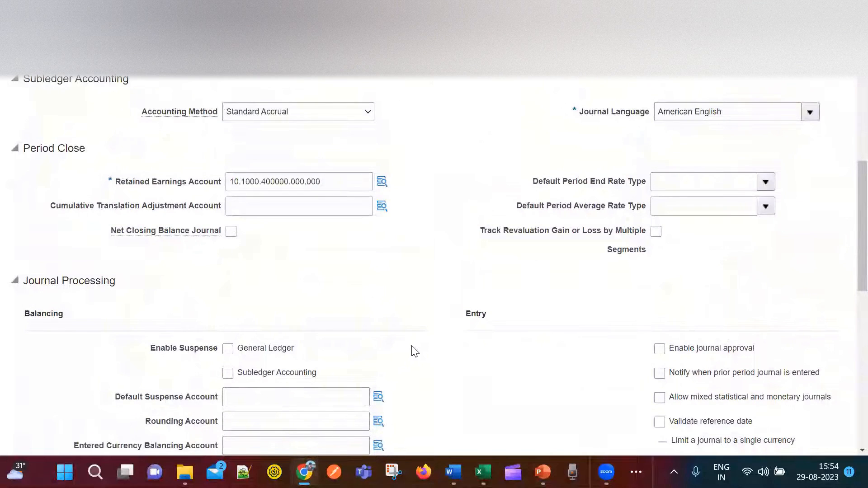
{"action": "scroll", "coordinate": [413, 349], "scroll_direction": "up", "scroll_amount": 1}
{"action": "scroll", "coordinate": [413, 335], "scroll_direction": "up", "scroll_amount": 2}
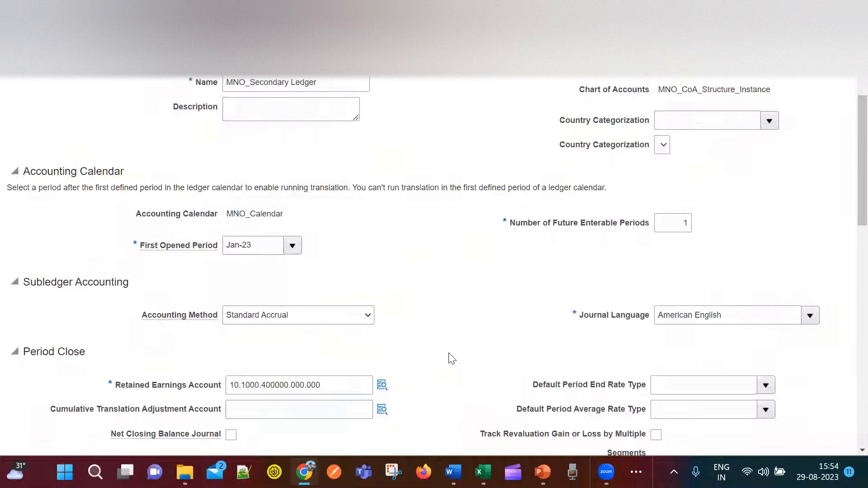
{"action": "scroll", "coordinate": [452, 359], "scroll_direction": "up", "scroll_amount": 2}
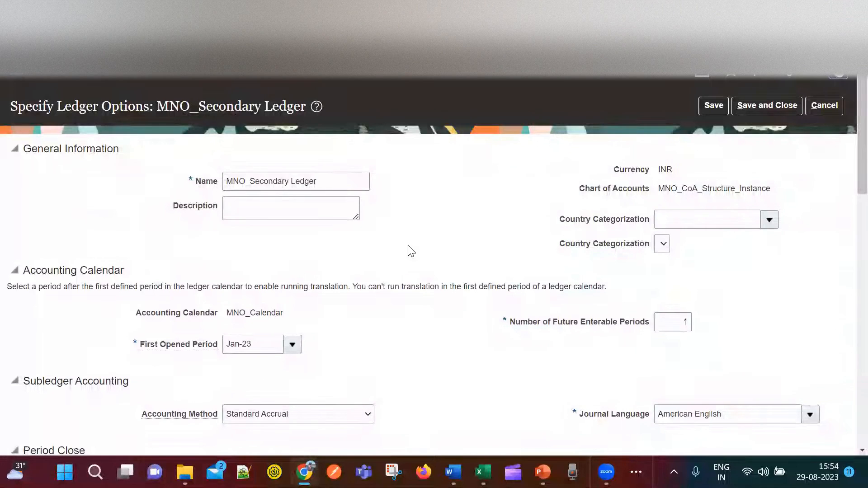
Save and close the ledger options, and locate Complete Primary to Secondary Ledger Mapping in the Excel task list
{"action": "left_click", "coordinate": [758, 107]}
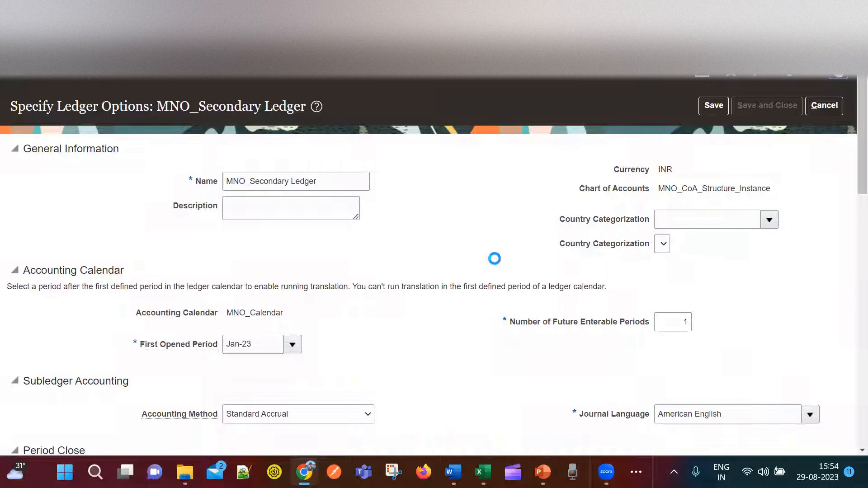
{"action": "scroll", "coordinate": [494, 258], "scroll_direction": "down", "scroll_amount": 3}
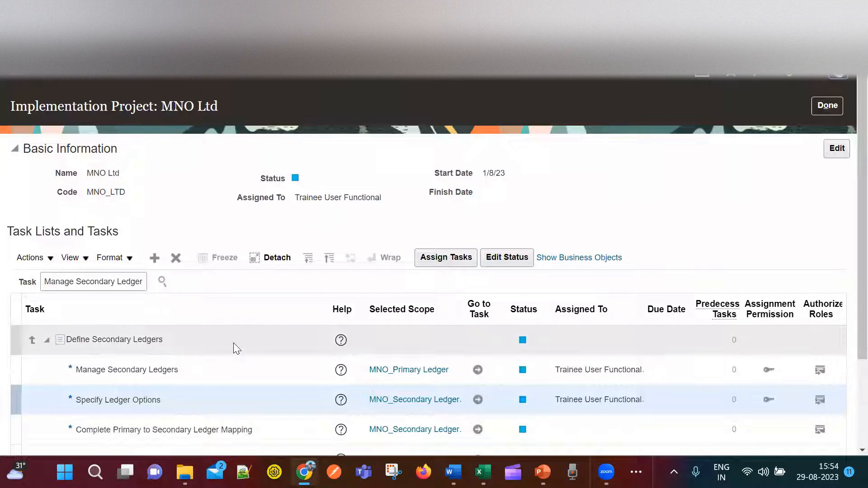
{"action": "key", "text": "alt+Tab"}
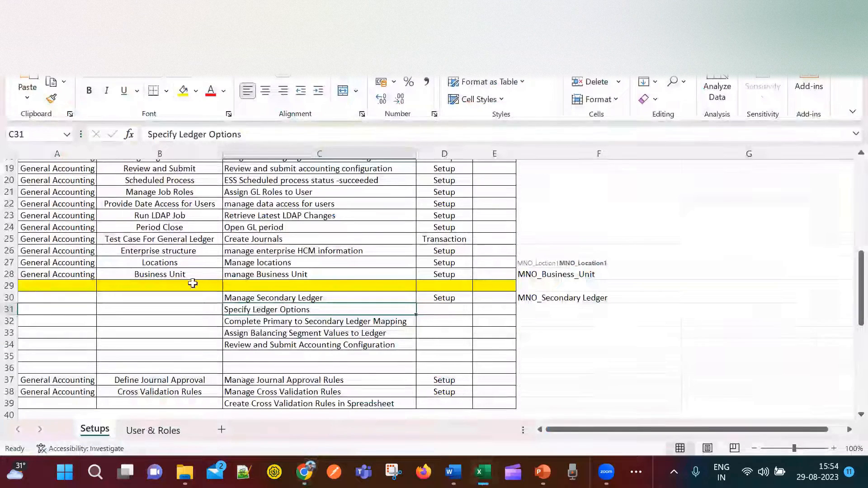
{"action": "left_click", "coordinate": [339, 322]}
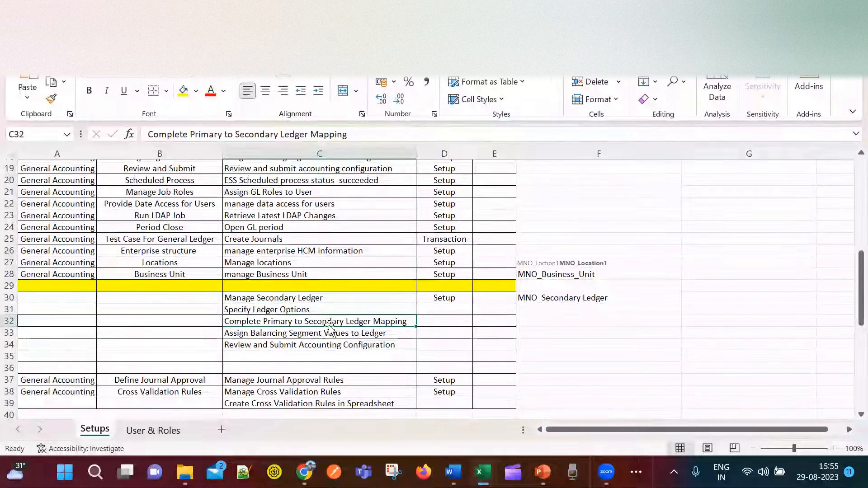
{"action": "key", "text": "alt+Tab"}
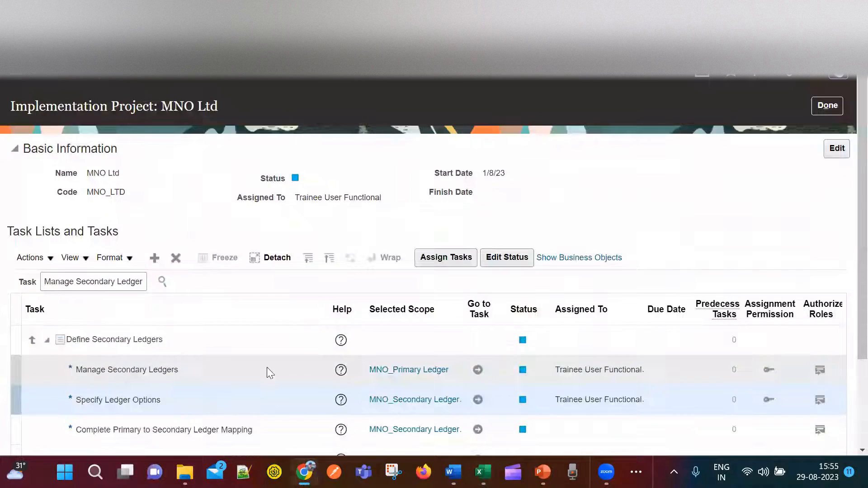
Open the Complete Primary to Secondary Ledger Mapping task for MNO_Secondary Ledger
{"action": "scroll", "coordinate": [292, 324], "scroll_direction": "down", "scroll_amount": 3}
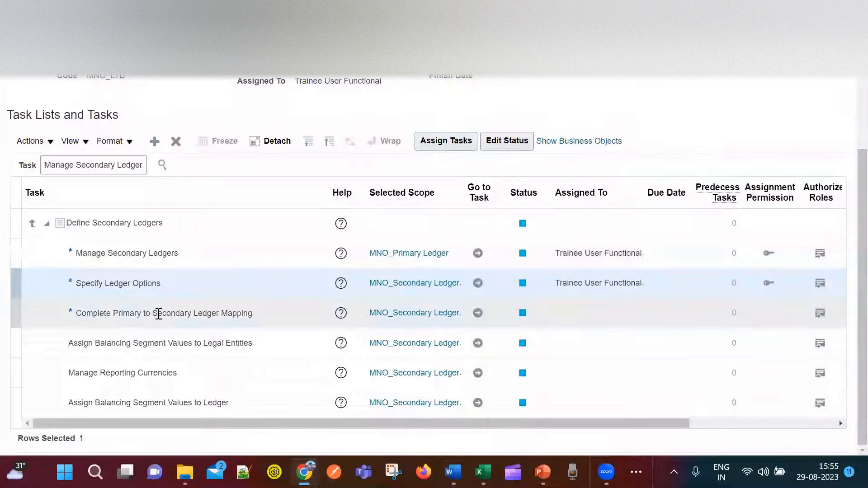
{"action": "left_click", "coordinate": [159, 314]}
{"action": "left_click", "coordinate": [478, 313]}
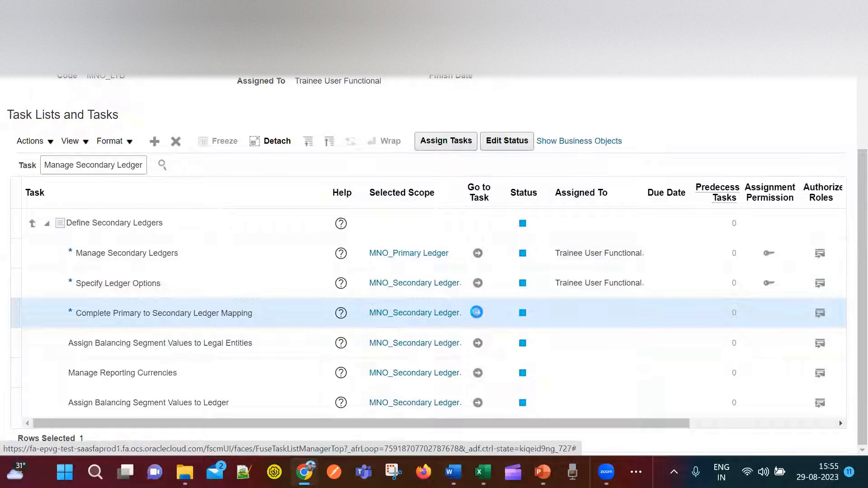
{"action": "left_click", "coordinate": [478, 313]}
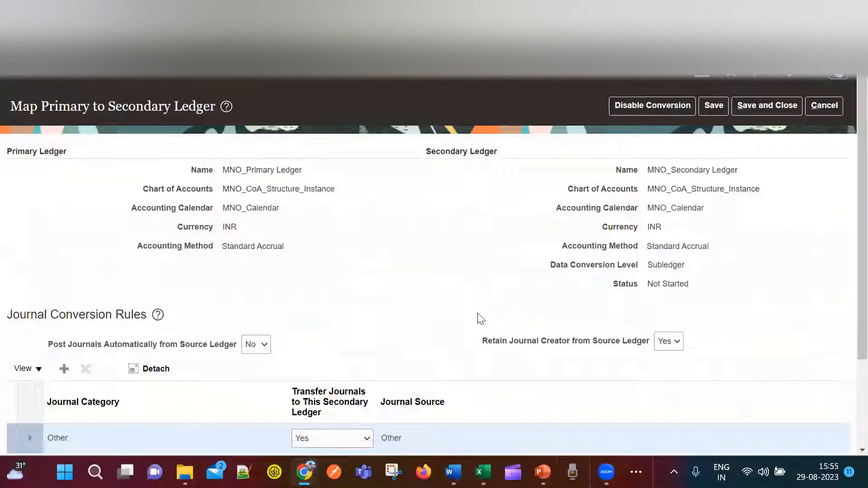
Examine the journal conversion rules for the Other, Closing Journal and Revaluation journal sources
{"action": "scroll", "coordinate": [453, 273], "scroll_direction": "down", "scroll_amount": 3}
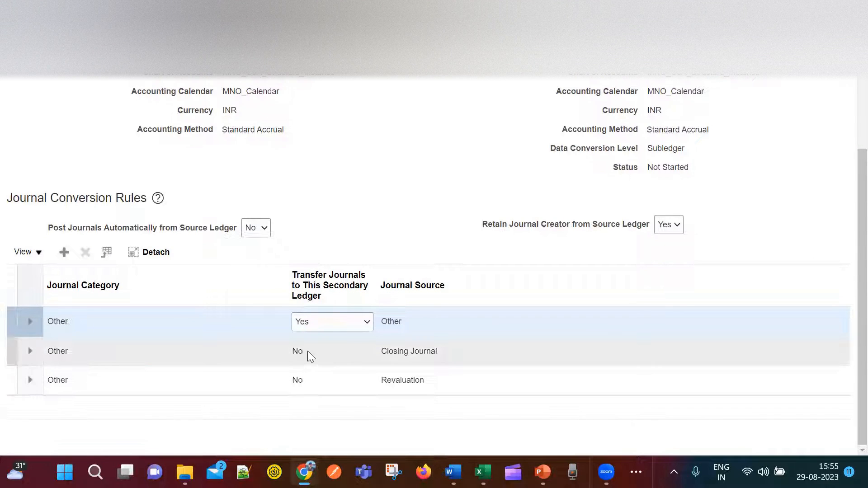
{"action": "left_click", "coordinate": [308, 352]}
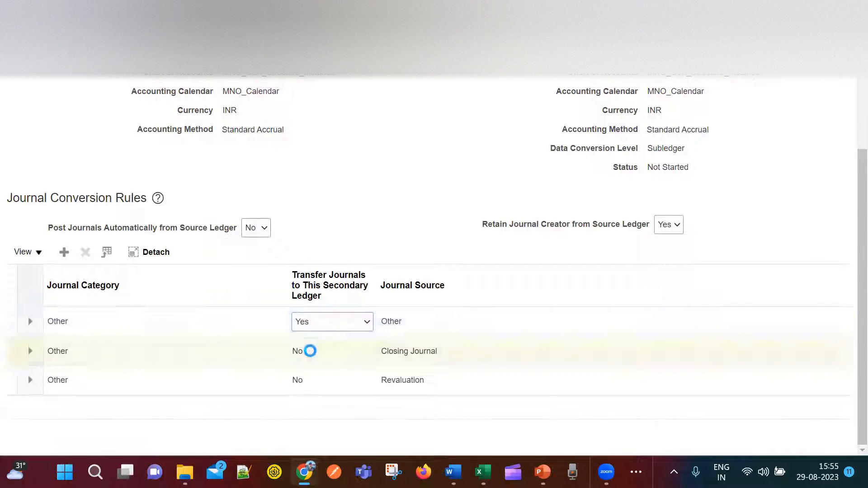
{"action": "left_click", "coordinate": [338, 382]}
{"action": "left_click", "coordinate": [331, 355]}
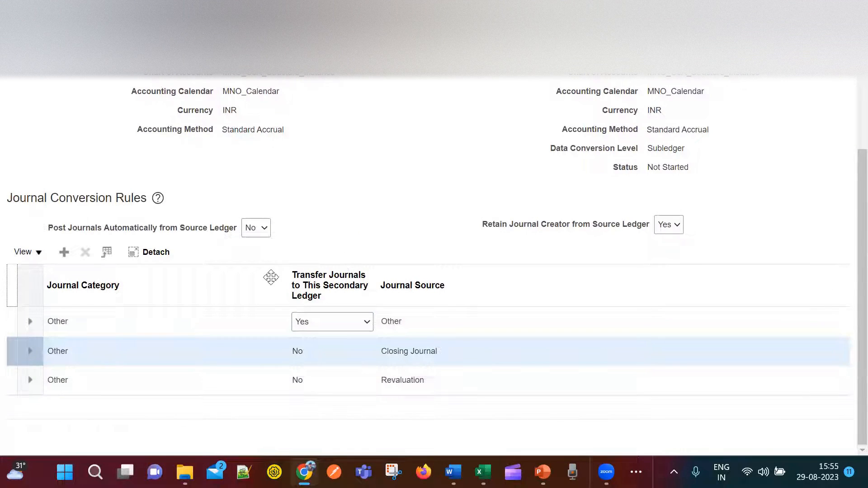
{"action": "left_click", "coordinate": [217, 322]}
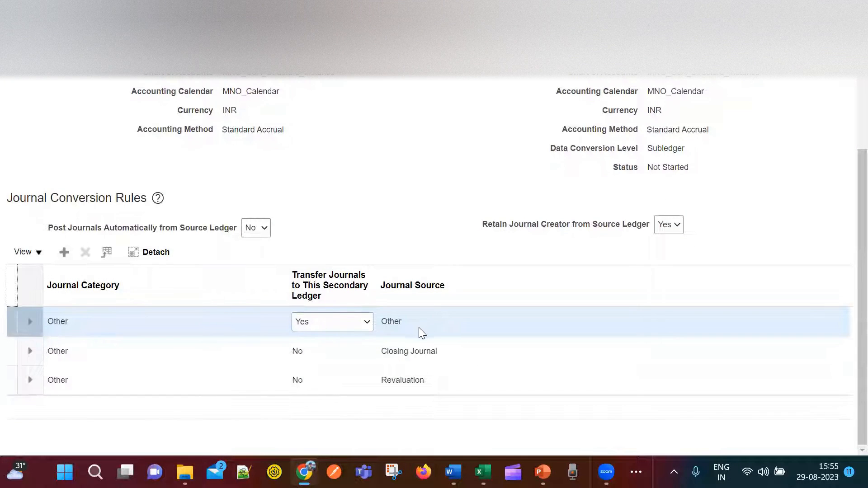
Set Post Journals Automatically from Source Ledger to Yes in the journal conversion rules
{"action": "scroll", "coordinate": [400, 271], "scroll_direction": "up", "scroll_amount": 2}
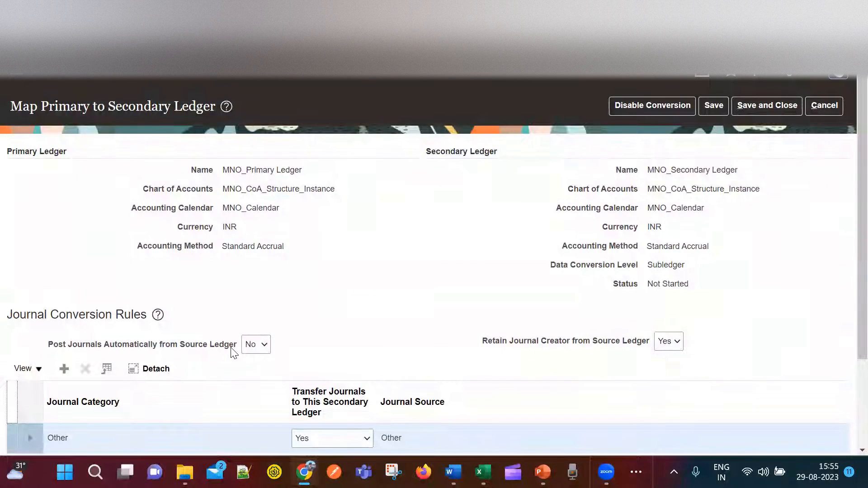
{"action": "left_click", "coordinate": [264, 345]}
{"action": "left_click", "coordinate": [163, 351]}
{"action": "left_click", "coordinate": [255, 348]}
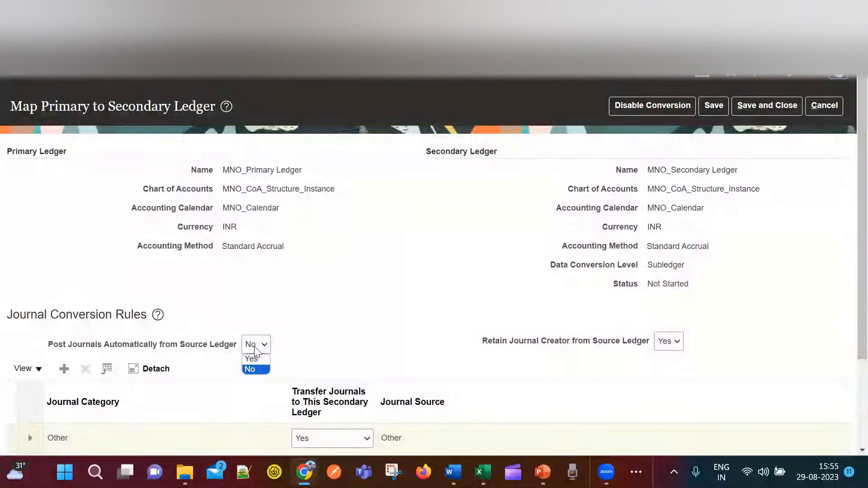
{"action": "left_click", "coordinate": [300, 351]}
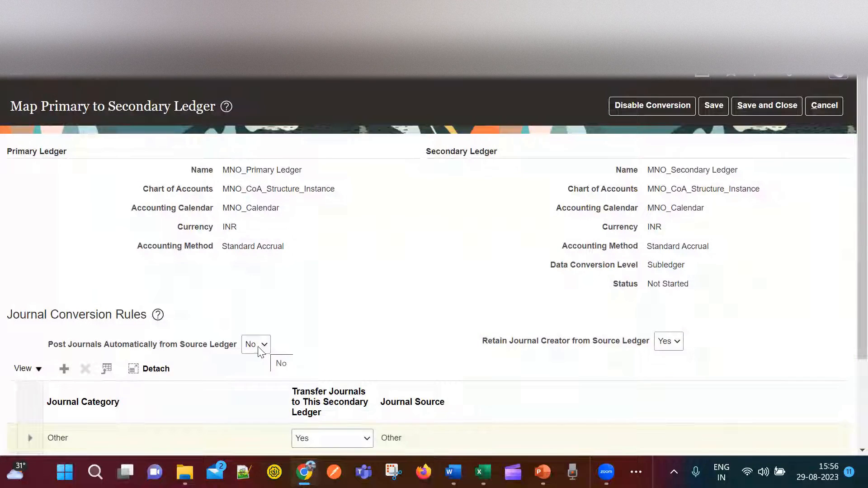
{"action": "left_click", "coordinate": [264, 349]}
{"action": "left_click", "coordinate": [260, 359]}
{"action": "scroll", "coordinate": [299, 352], "scroll_direction": "down", "scroll_amount": 3}
{"action": "scroll", "coordinate": [303, 326], "scroll_direction": "up", "scroll_amount": 2}
{"action": "left_click", "coordinate": [301, 297]}
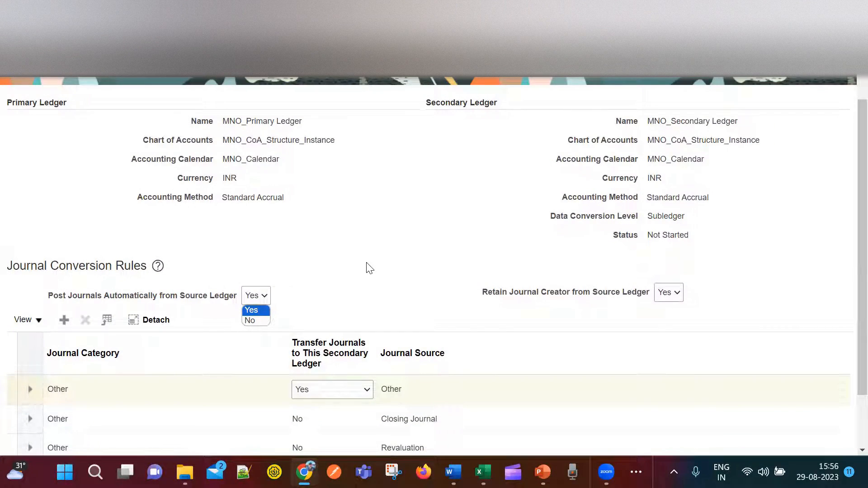
Save and close the primary-to-secondary ledger mapping, returning to the MNO Ltd implementation project
{"action": "scroll", "coordinate": [370, 268], "scroll_direction": "up", "scroll_amount": 1}
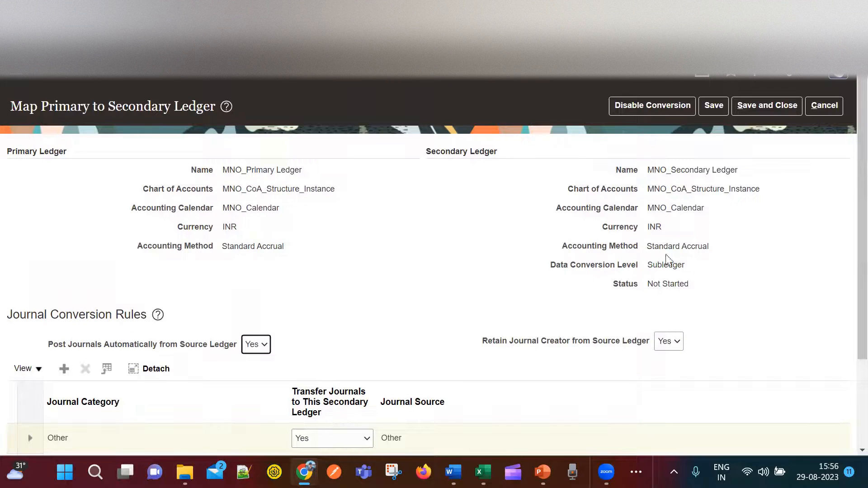
{"action": "left_click", "coordinate": [754, 104]}
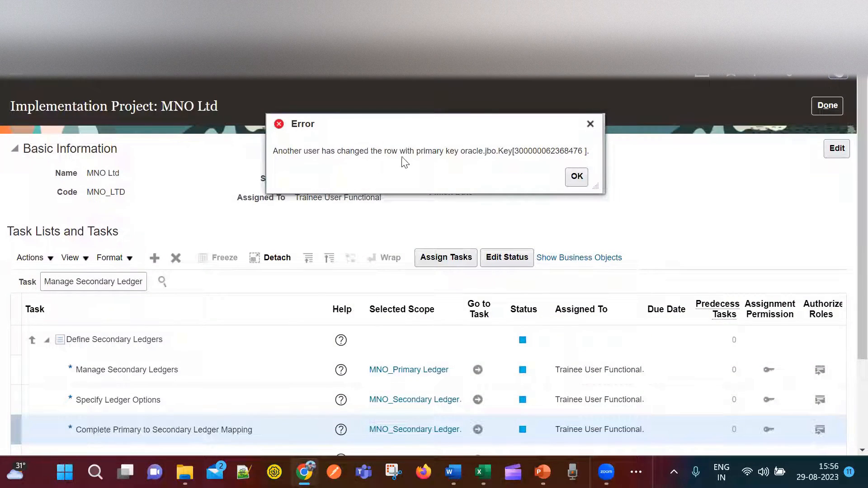
{"action": "left_click", "coordinate": [577, 177]}
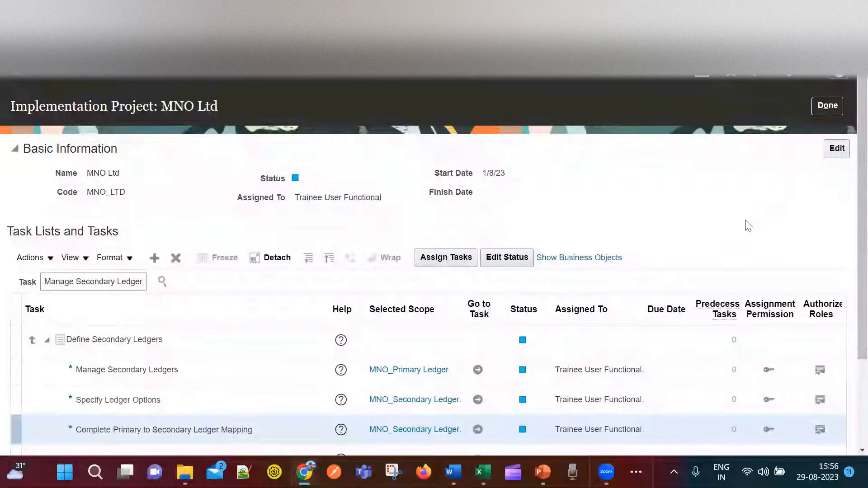
Locate Assign Balancing Segment Values to Ledger in the Excel task list and in the project's secondary ledger tasks
{"action": "scroll", "coordinate": [747, 225], "scroll_direction": "down", "scroll_amount": 3}
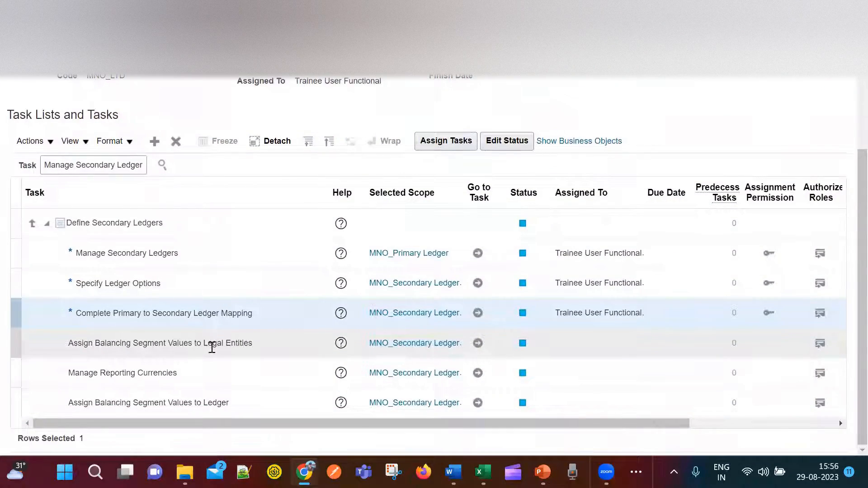
{"action": "key", "text": "alt+Tab"}
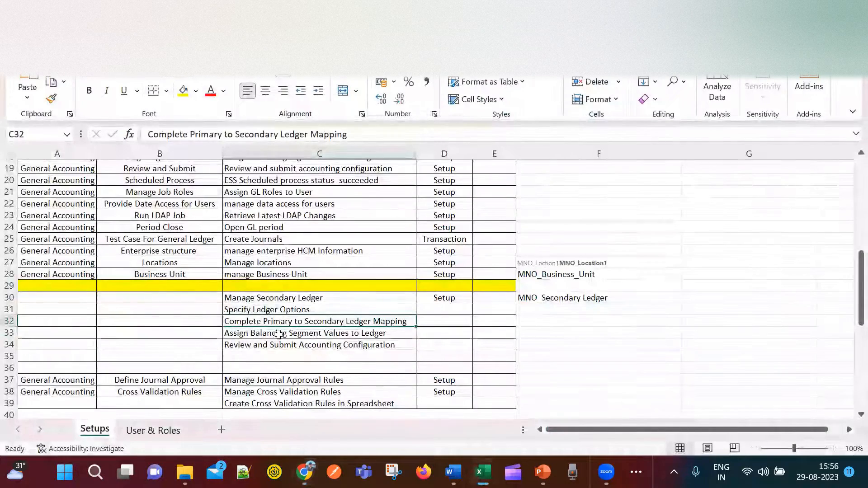
{"action": "left_click", "coordinate": [277, 334]}
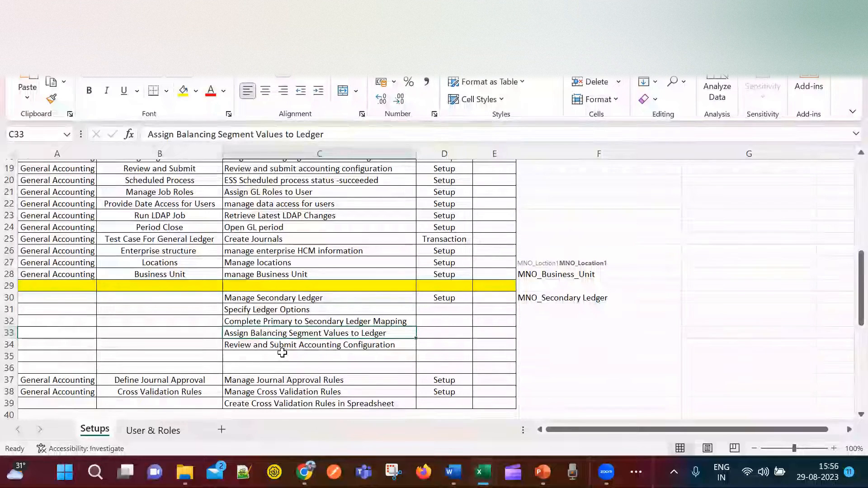
{"action": "key", "text": "alt+Tab"}
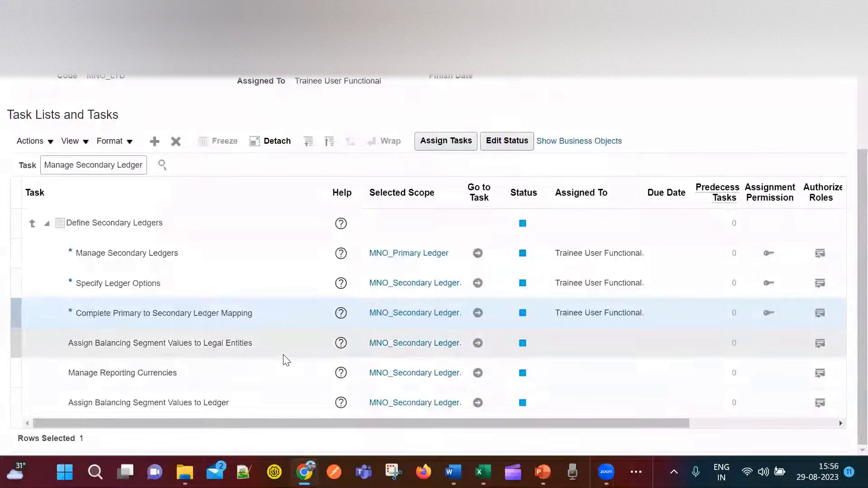
Examine the Penna Cements example of primary balancing segments and ledgers in the Daily Classes workbook, and return to the project
{"action": "key", "text": "alt+Tab"}
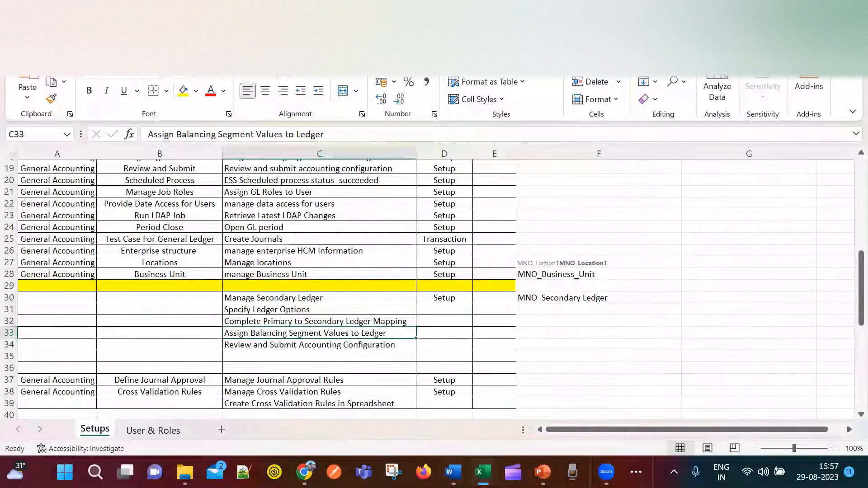
{"action": "mouse_move", "coordinate": [482, 471]}
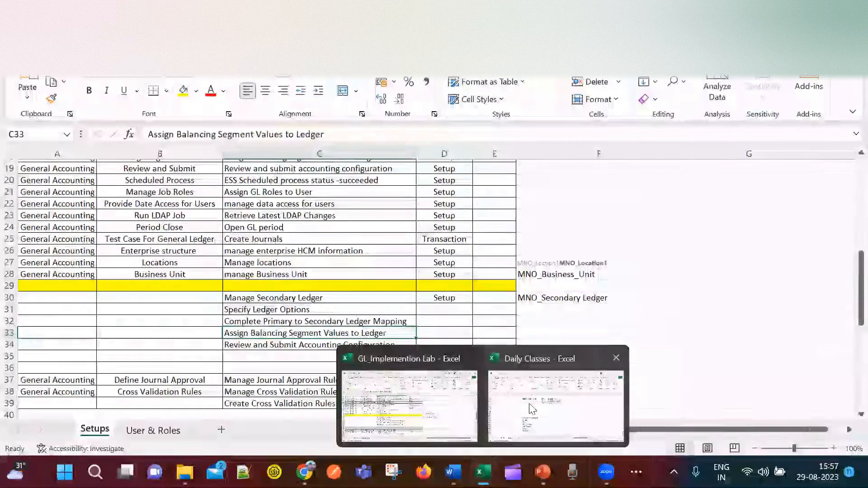
{"action": "left_click", "coordinate": [509, 416]}
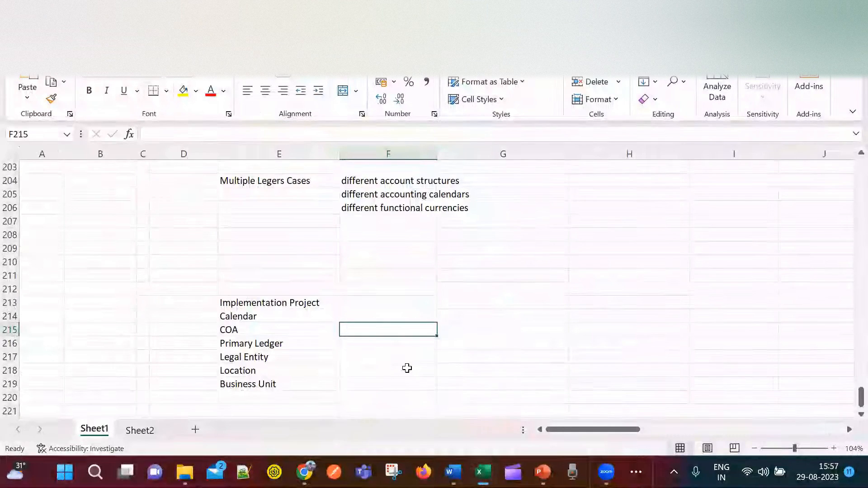
{"action": "scroll", "coordinate": [420, 346], "scroll_direction": "up", "scroll_amount": 4}
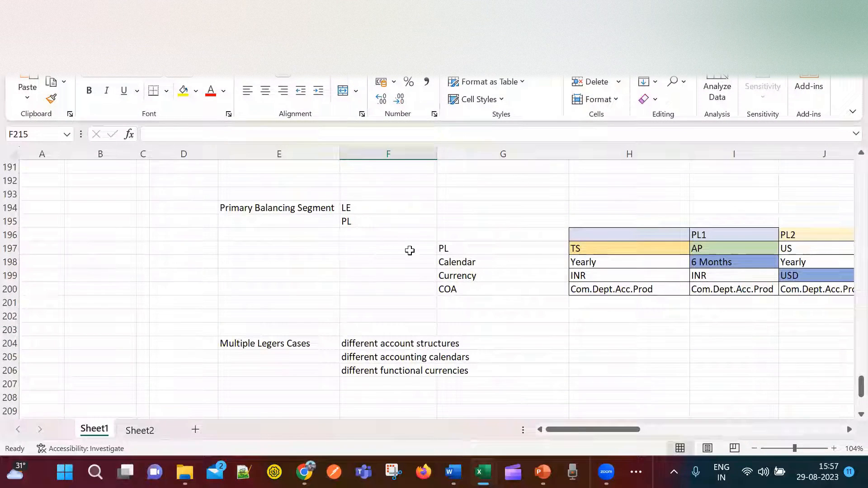
{"action": "scroll", "coordinate": [407, 290], "scroll_direction": "up", "scroll_amount": 3}
{"action": "scroll", "coordinate": [410, 296], "scroll_direction": "up", "scroll_amount": 2}
{"action": "left_click_drag", "start_coordinate": [612, 429], "coordinate": [641, 429]}
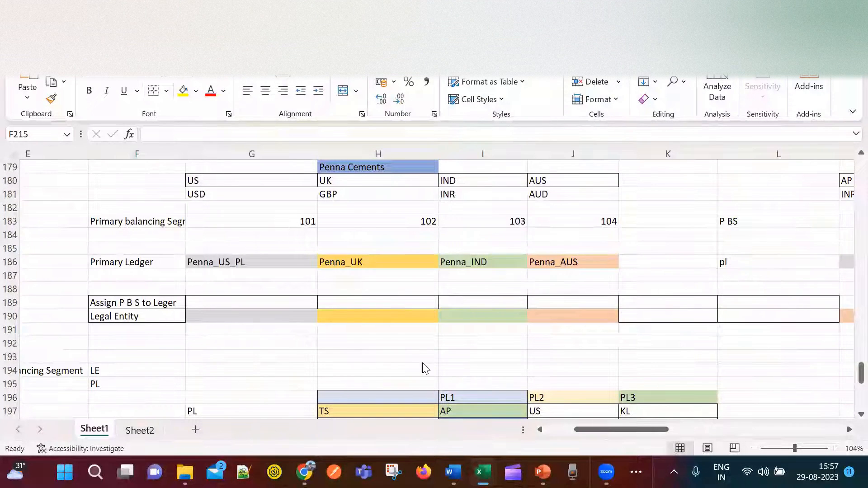
{"action": "key", "text": "alt+Tab"}
{"action": "key", "text": "alt+Tab"}
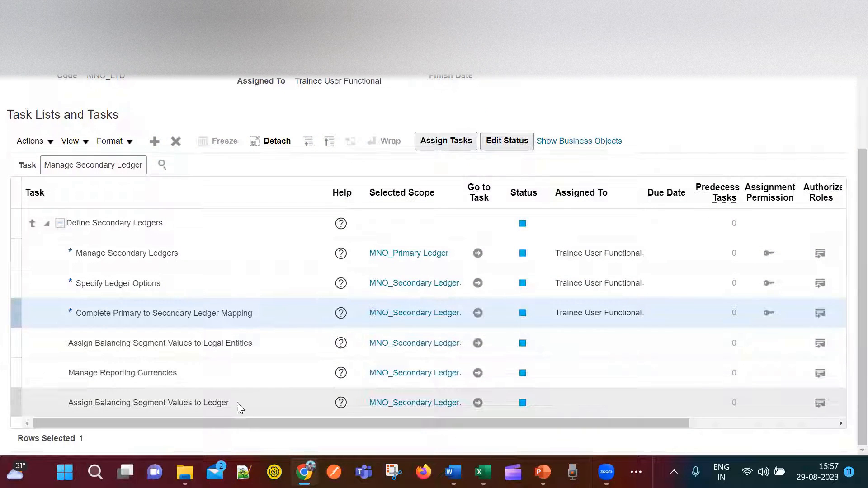
Recheck the task name in the Excel list, and open Assign Balancing Segment Values to Ledger for MNO_Secondary Ledger
{"action": "key", "text": "alt+Tab"}
{"action": "key", "text": "alt+Tab"}
{"action": "key", "text": "Tab"}
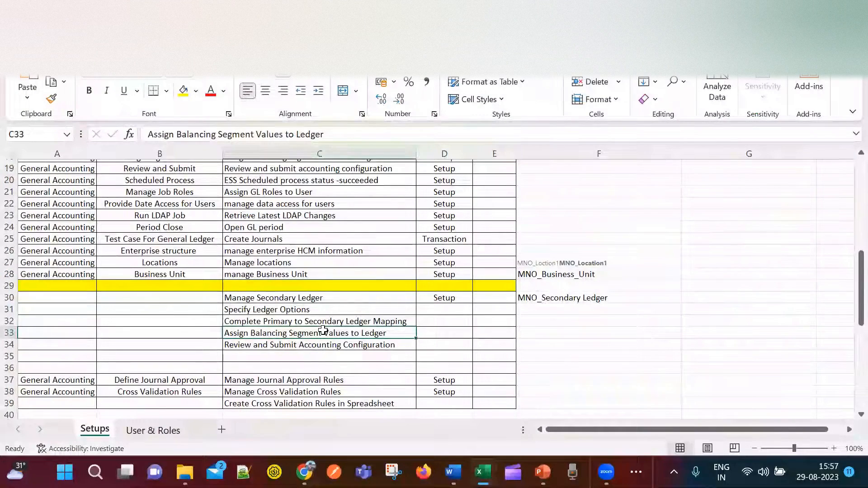
{"action": "key", "text": "alt+Tab"}
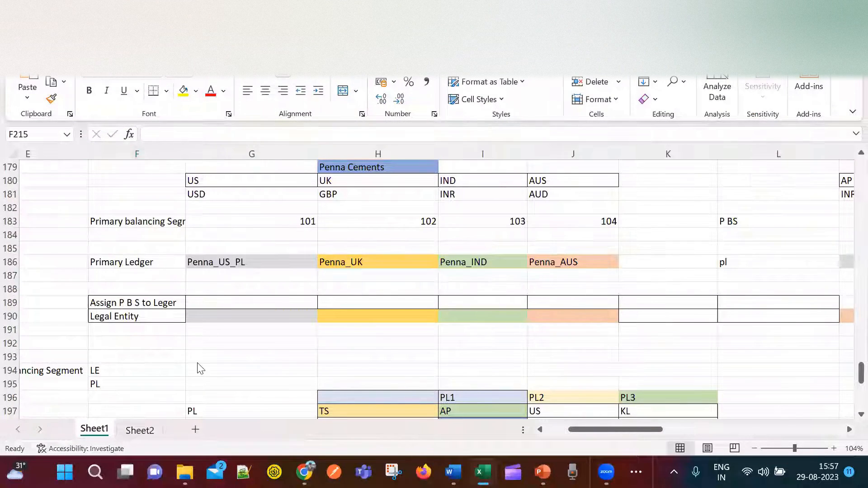
{"action": "key", "text": "alt+Tab"}
{"action": "key", "text": "Tab"}
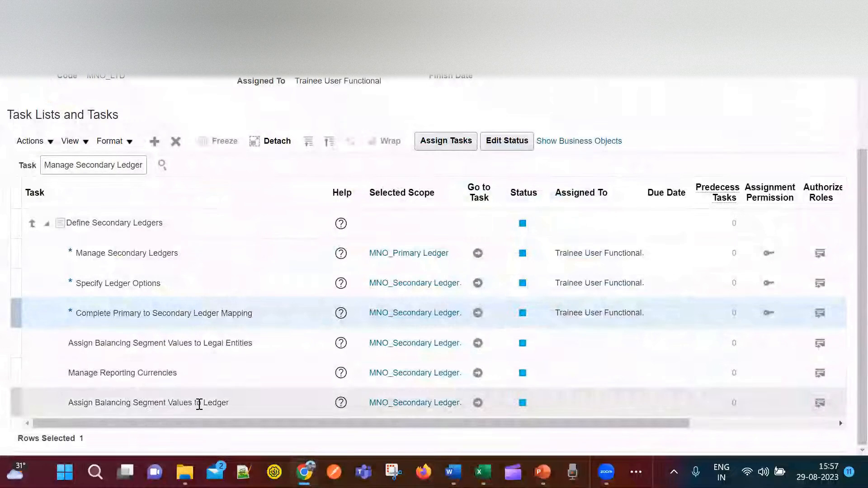
{"action": "left_click", "coordinate": [171, 402]}
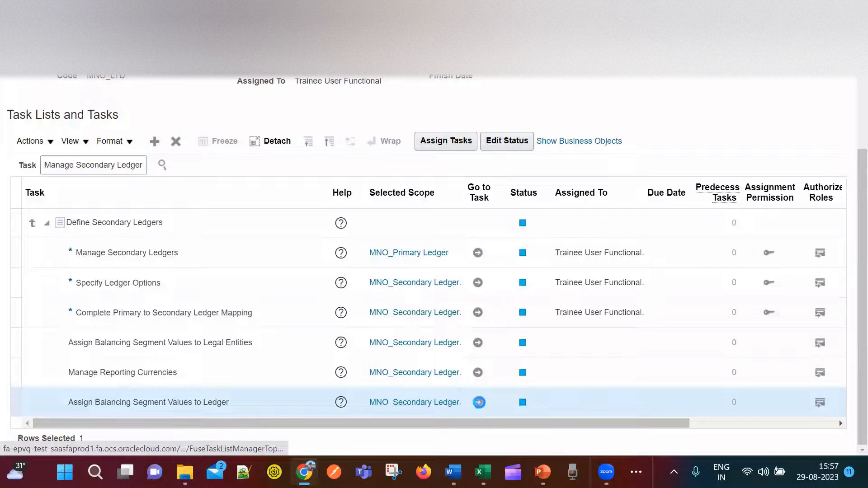
{"action": "left_click", "coordinate": [479, 404]}
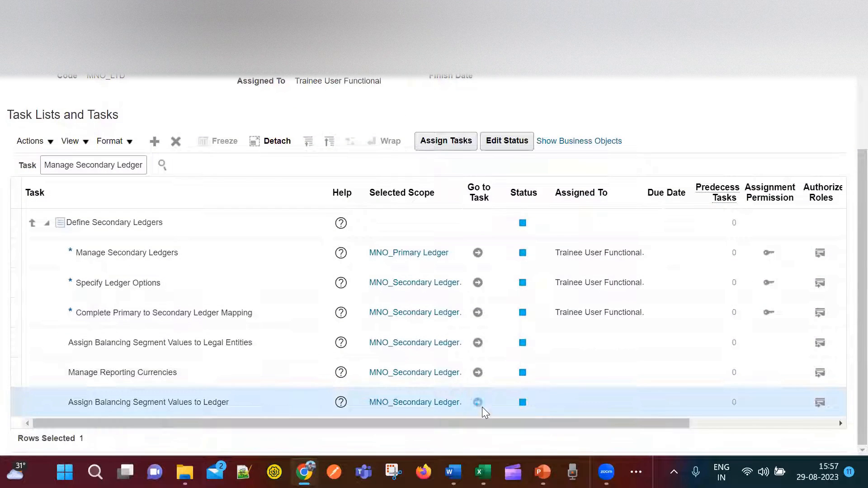
{"action": "left_click", "coordinate": [479, 405]}
Add a ledger value assignment with MNO_Company value 10
{"action": "left_click", "coordinate": [111, 221]}
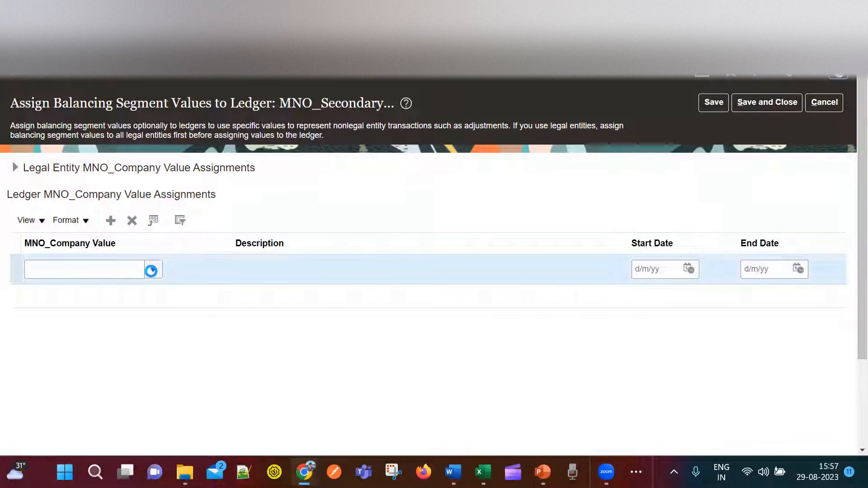
{"action": "left_click", "coordinate": [150, 271]}
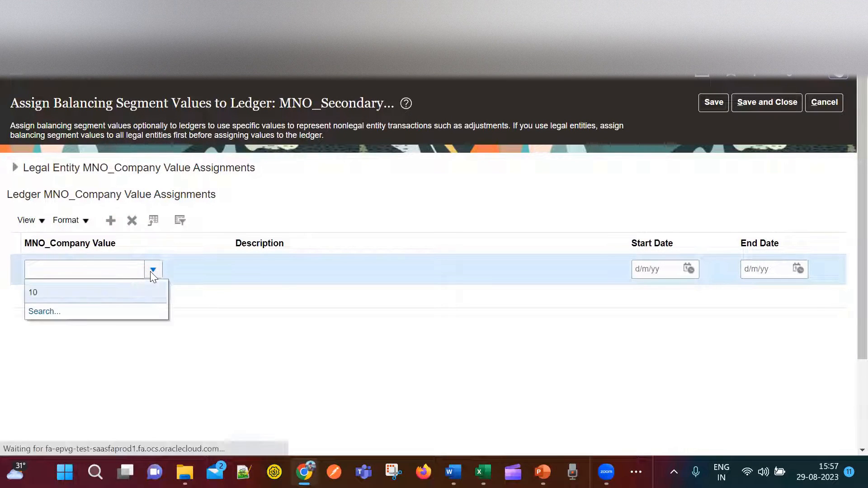
{"action": "left_click", "coordinate": [86, 293]}
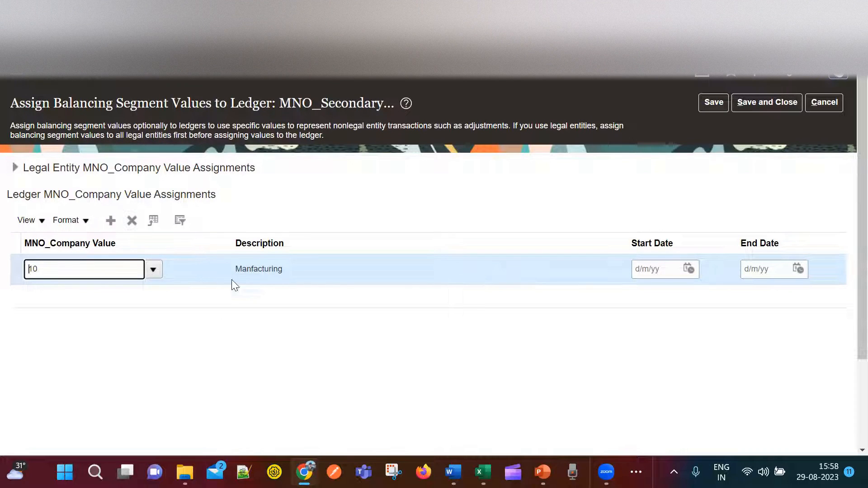
Examine the chart of accounts structure in the Daily Classes workbook, focusing on the Company segment and its Primary label
{"action": "key", "text": "alt+Tab"}
{"action": "scroll", "coordinate": [332, 295], "scroll_direction": "up", "scroll_amount": 7}
{"action": "scroll", "coordinate": [331, 296], "scroll_direction": "up", "scroll_amount": 20}
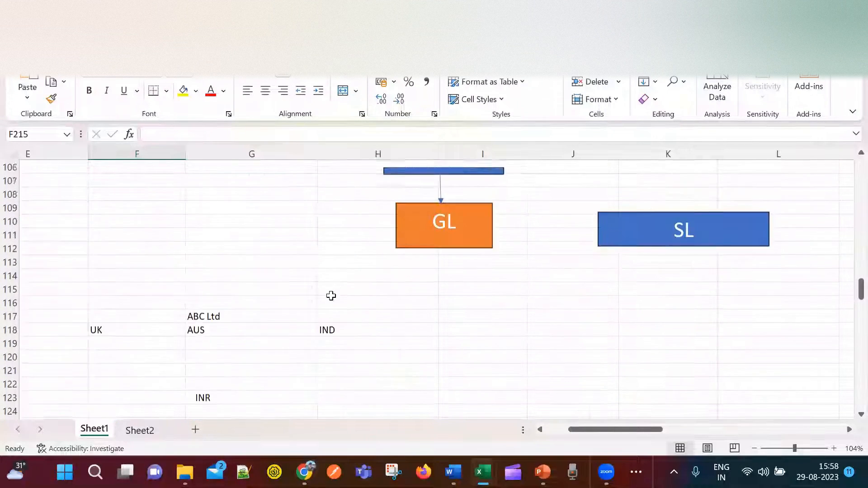
{"action": "scroll", "coordinate": [332, 295], "scroll_direction": "up", "scroll_amount": 8}
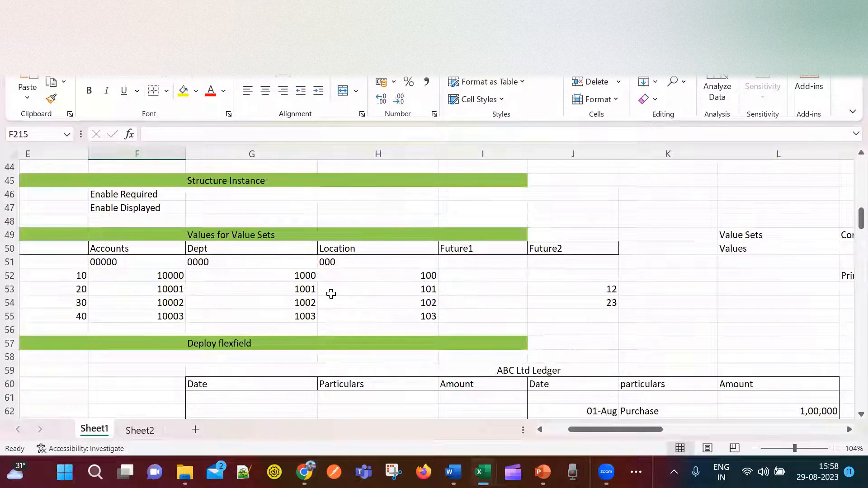
{"action": "left_click_drag", "start_coordinate": [612, 434], "coordinate": [590, 436]}
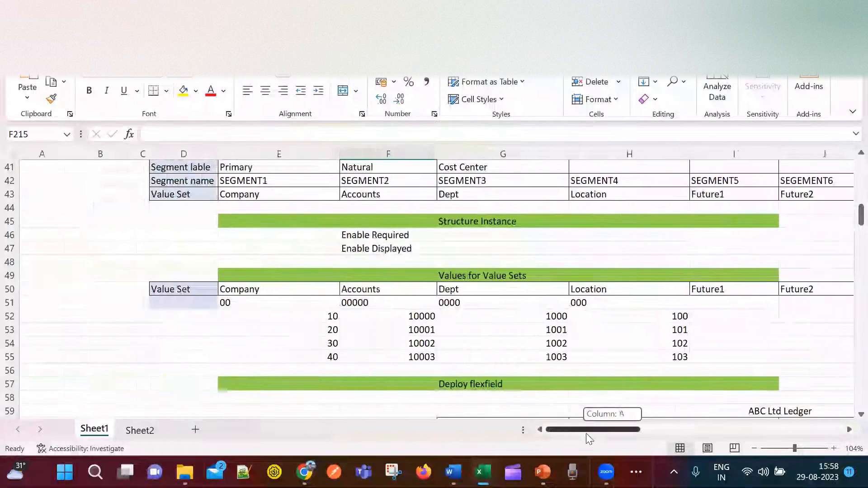
{"action": "scroll", "coordinate": [407, 331], "scroll_direction": "up", "scroll_amount": 1}
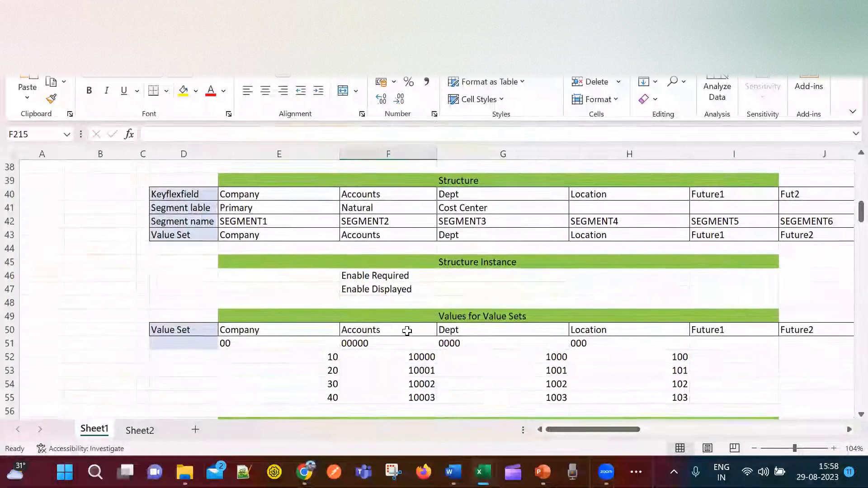
{"action": "left_click", "coordinate": [269, 211]}
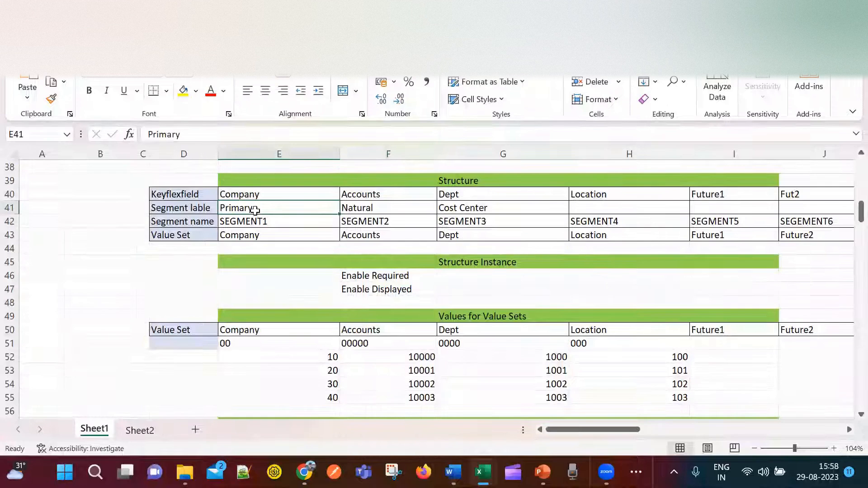
{"action": "left_click", "coordinate": [245, 195]}
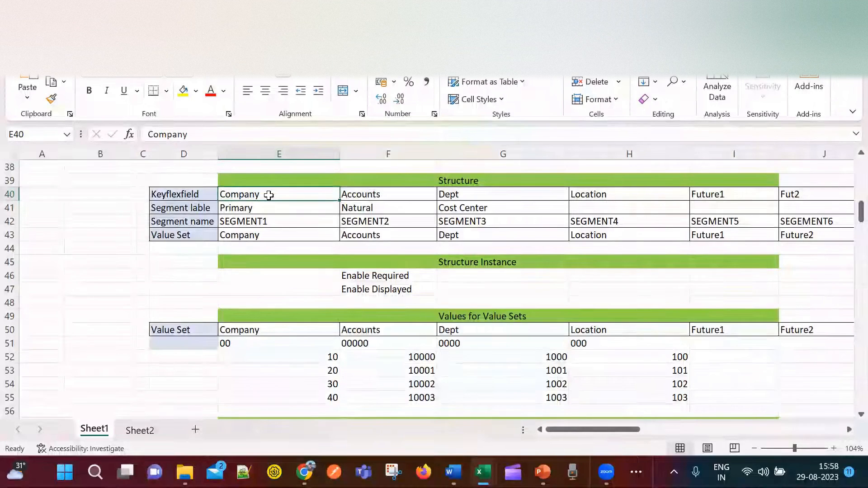
Return to the balancing segment assignment in Oracle, and save and close it
{"action": "key", "text": "alt+Tab"}
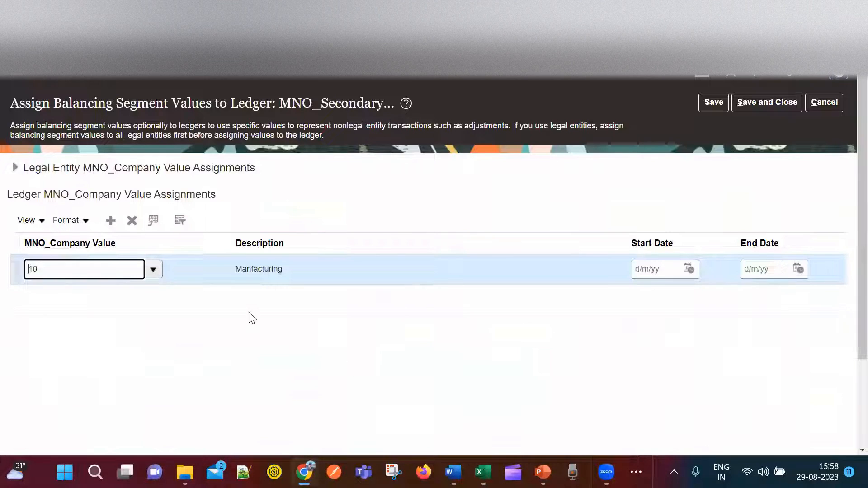
{"action": "left_click", "coordinate": [675, 390]}
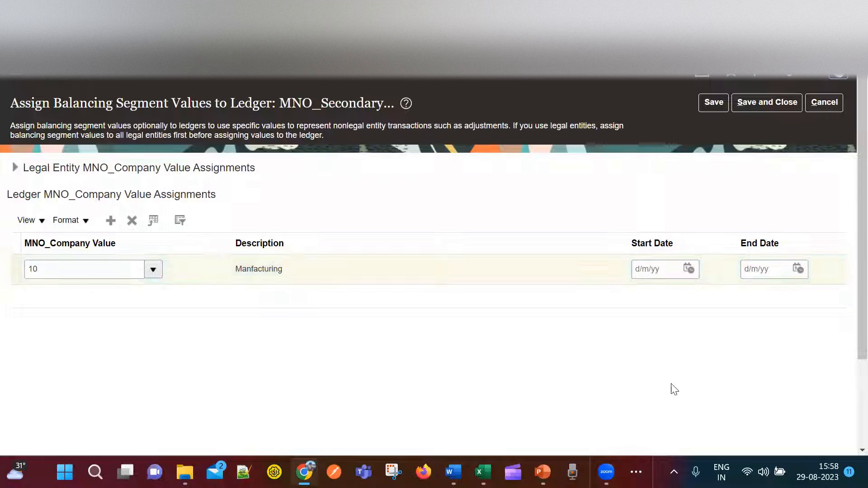
{"action": "left_click", "coordinate": [783, 103]}
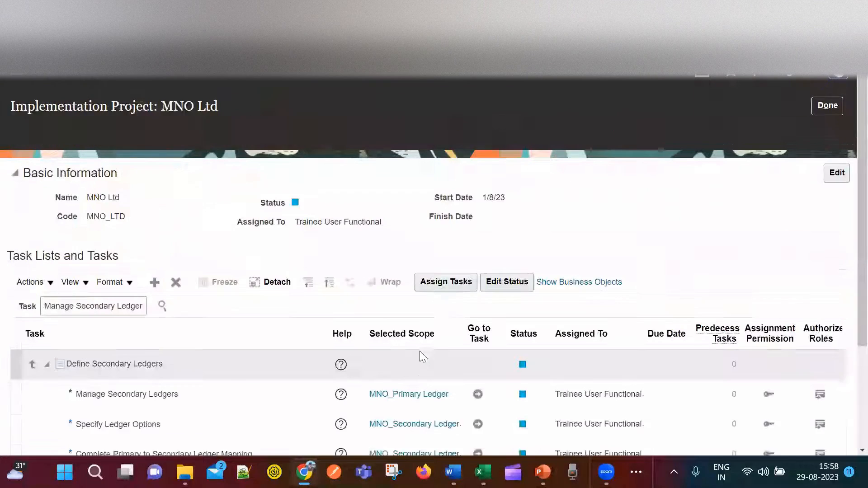
Locate Review and Submit Accounting Configuration in the GL_Implemention Lab Excel task list
{"action": "key", "text": "alt+Tab"}
{"action": "key", "text": "alt+Tab"}
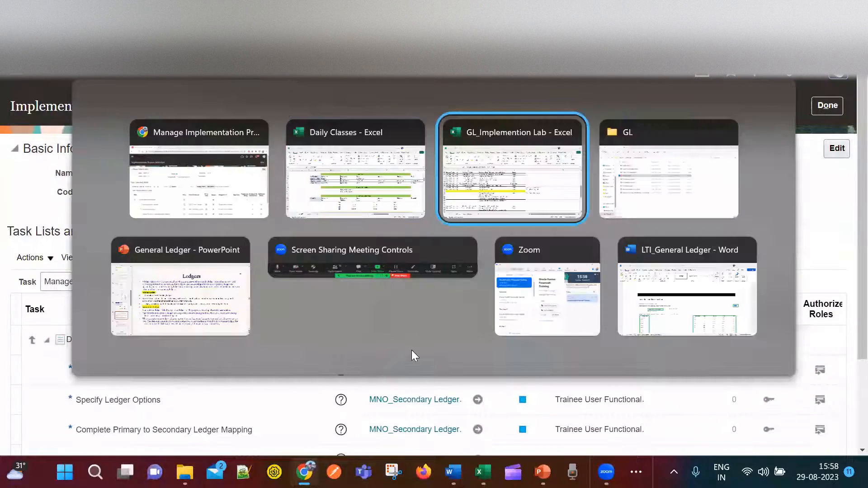
{"action": "key", "text": "Down"}
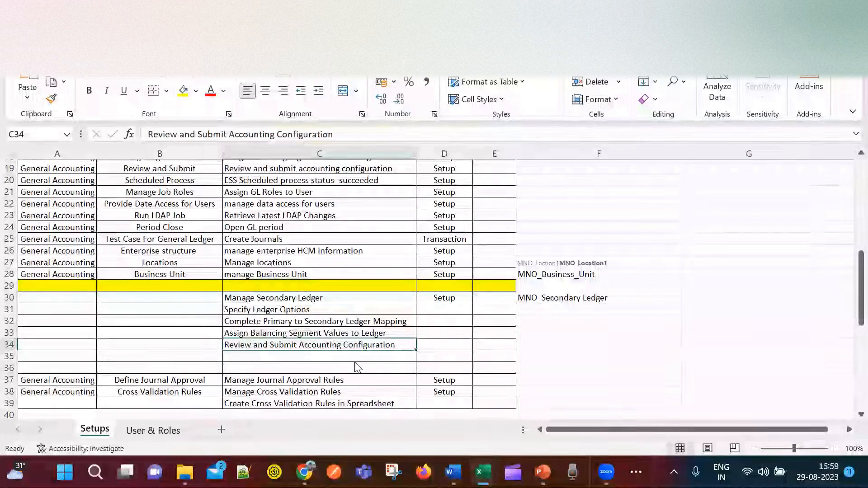
Look for Review and Submit Accounting Configuration around the Define Secondary Ledgers task list in Oracle and show its parent task lists
{"action": "key", "text": "alt+Tab"}
{"action": "scroll", "coordinate": [266, 343], "scroll_direction": "down", "scroll_amount": 3}
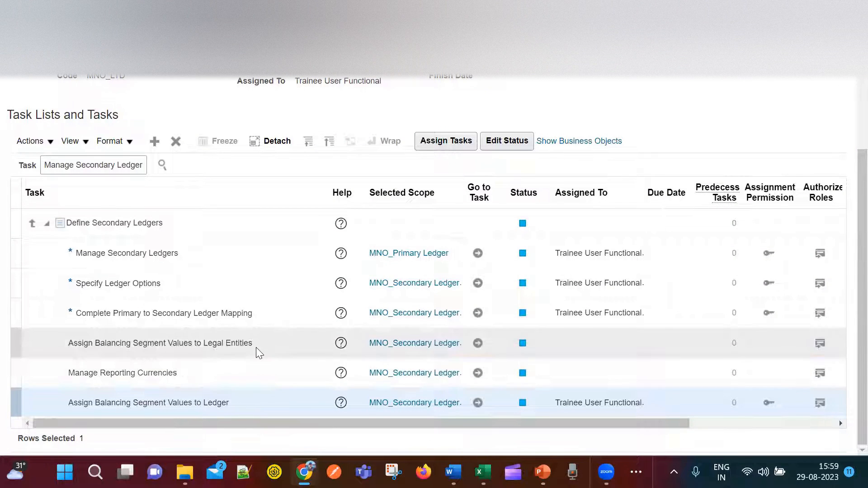
{"action": "scroll", "coordinate": [261, 312], "scroll_direction": "up", "scroll_amount": 3}
{"action": "left_click", "coordinate": [38, 347]}
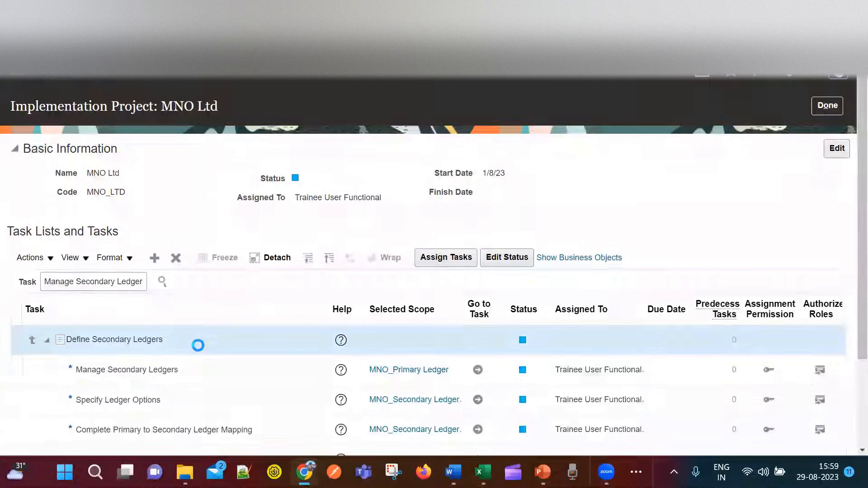
{"action": "scroll", "coordinate": [199, 346], "scroll_direction": "down", "scroll_amount": 3}
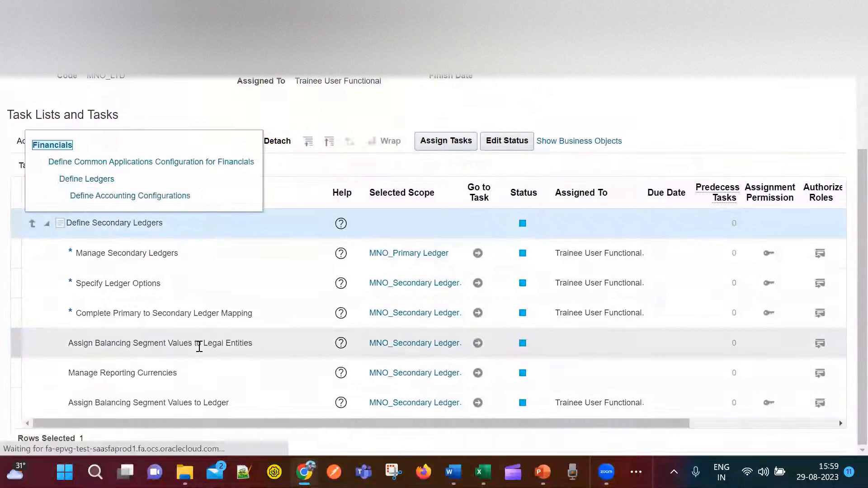
Copy the task name Review and Submit Accounting Configuration from cell C34 of the GL_Implemention Lab workbook in Excel
{"action": "key", "text": "alt+Tab"}
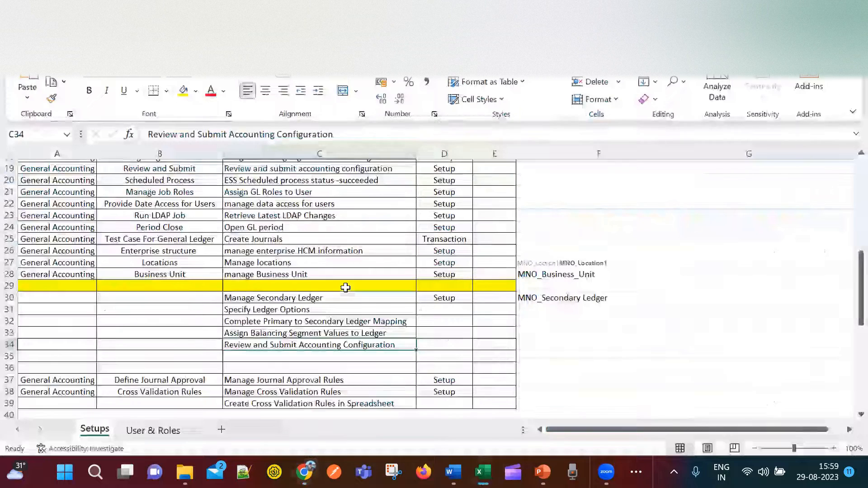
{"action": "double_click", "coordinate": [284, 346]}
{"action": "left_click_drag", "start_coordinate": [397, 345], "coordinate": [212, 340]}
{"action": "key", "text": "ctrl+c"}
{"action": "key", "text": "alt+Tab"}
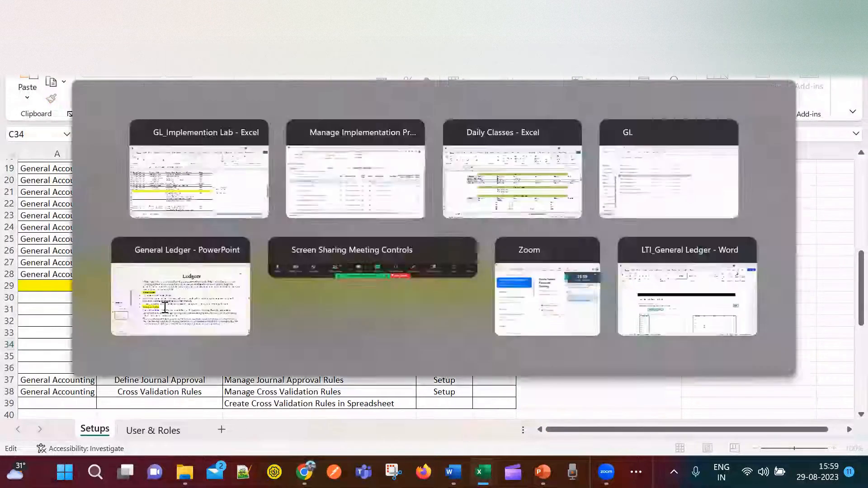
Search the MNO Ltd project in Oracle for Review and Submit Accounting Configuration and show the matching task in its hierarchy
{"action": "left_click", "coordinate": [293, 119]}
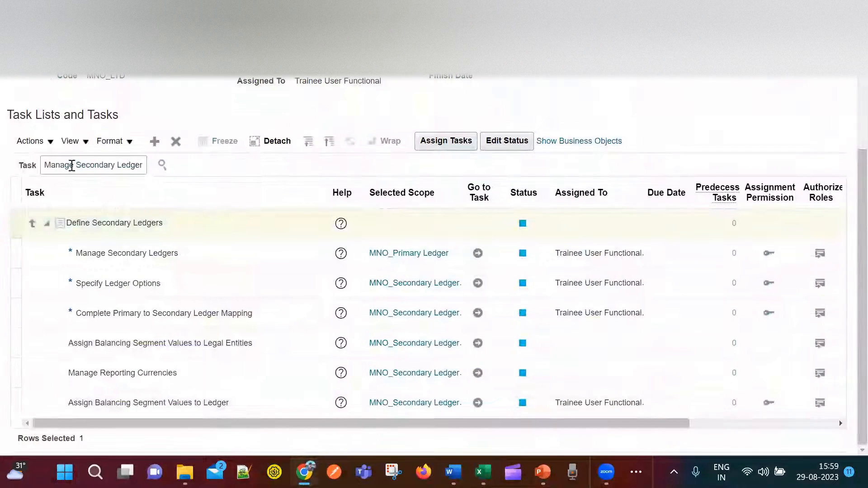
{"action": "left_click_drag", "start_coordinate": [47, 164], "coordinate": [175, 175]}
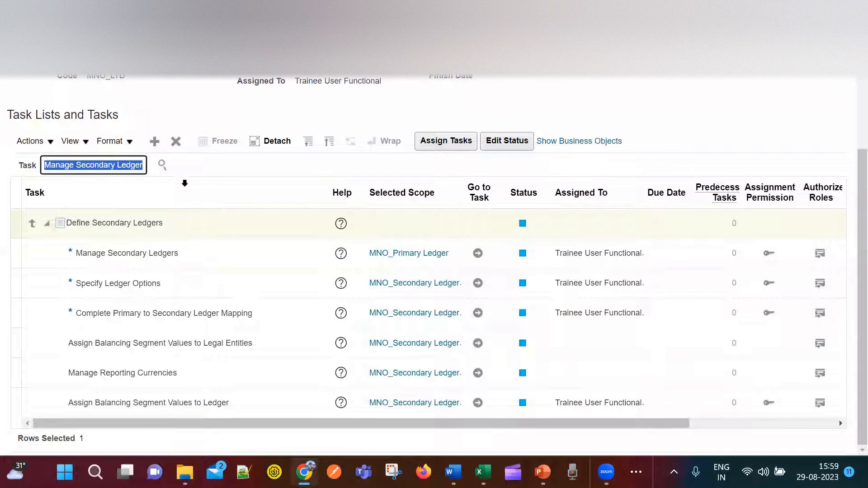
{"action": "key", "text": "ctrl+v"}
{"action": "left_click", "coordinate": [163, 167]}
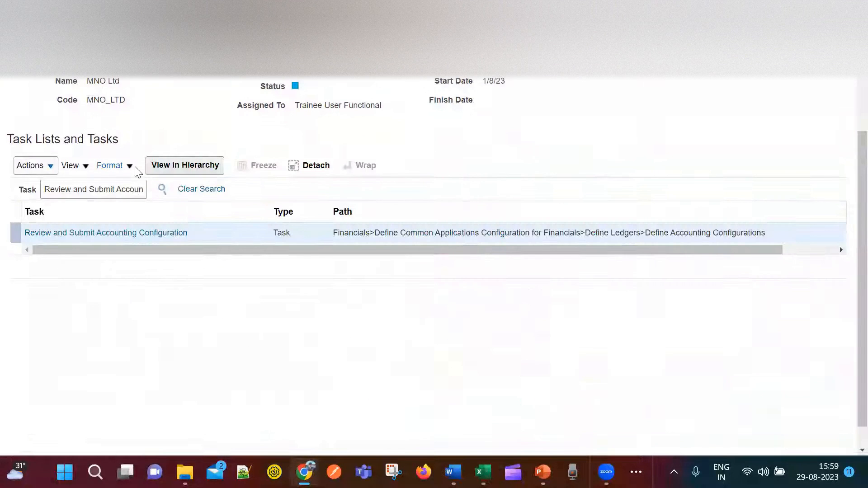
{"action": "left_click", "coordinate": [171, 232]}
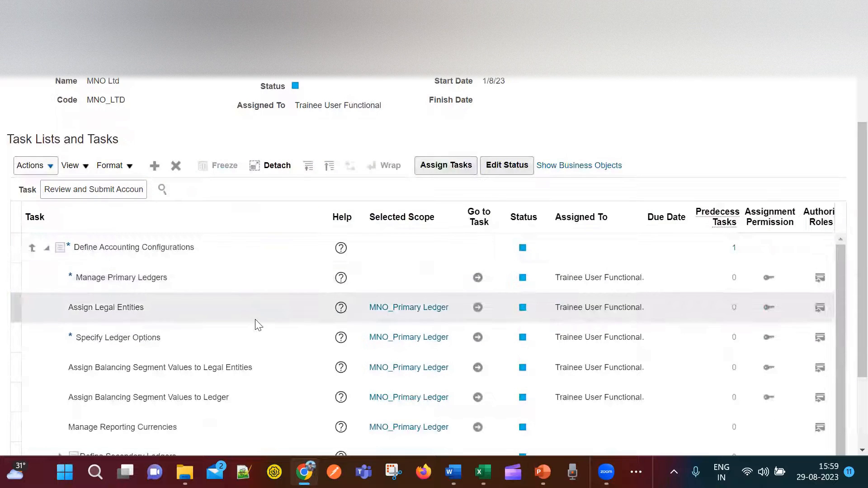
Open the Review and Submit Accounting Configuration task for MNO_Primary Ledger
{"action": "scroll", "coordinate": [256, 324], "scroll_direction": "down", "scroll_amount": 3}
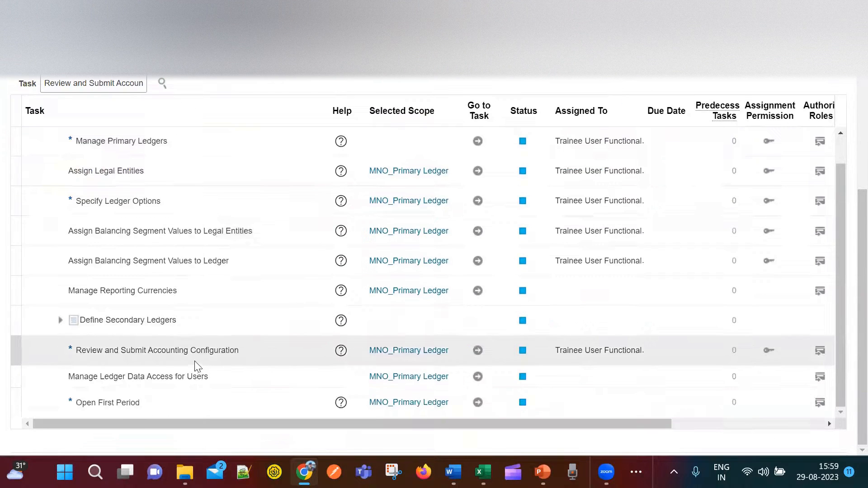
{"action": "left_click", "coordinate": [195, 352]}
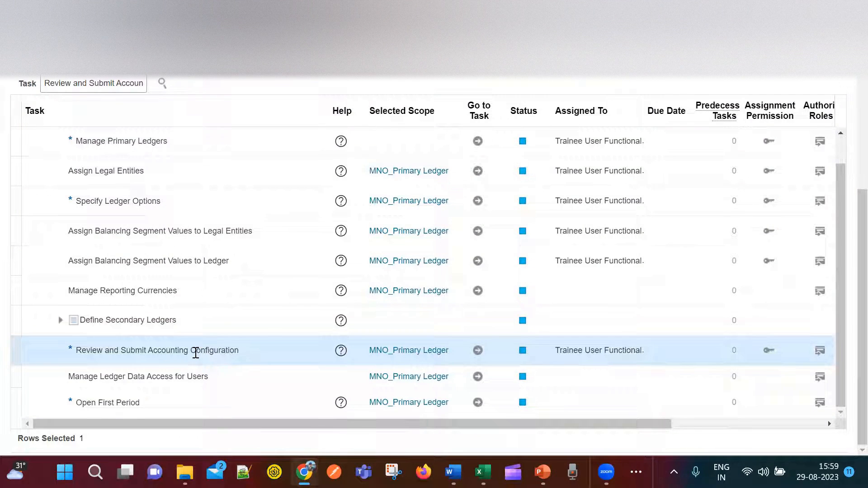
{"action": "left_click", "coordinate": [478, 350]}
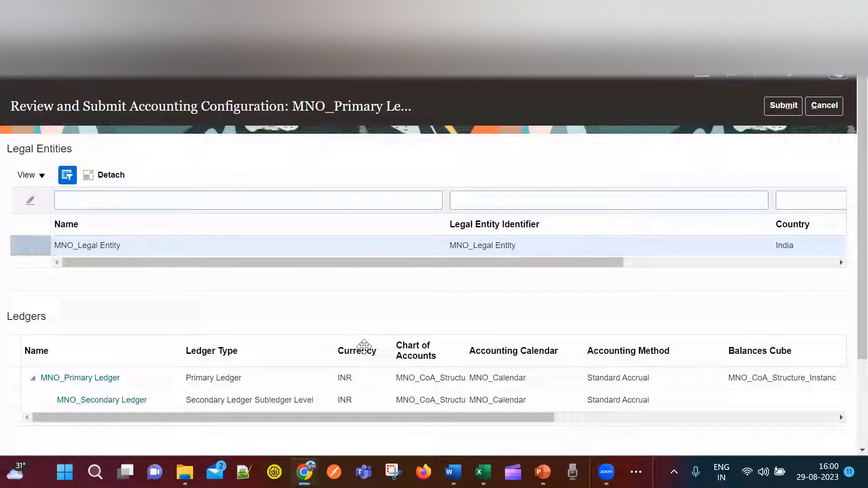
Review the status and balances cube of MNO_Primary Ledger and MNO_Secondary Ledger, and the company values of MNO_Legal Entity
{"action": "scroll", "coordinate": [631, 316], "scroll_direction": "down", "scroll_amount": 3}
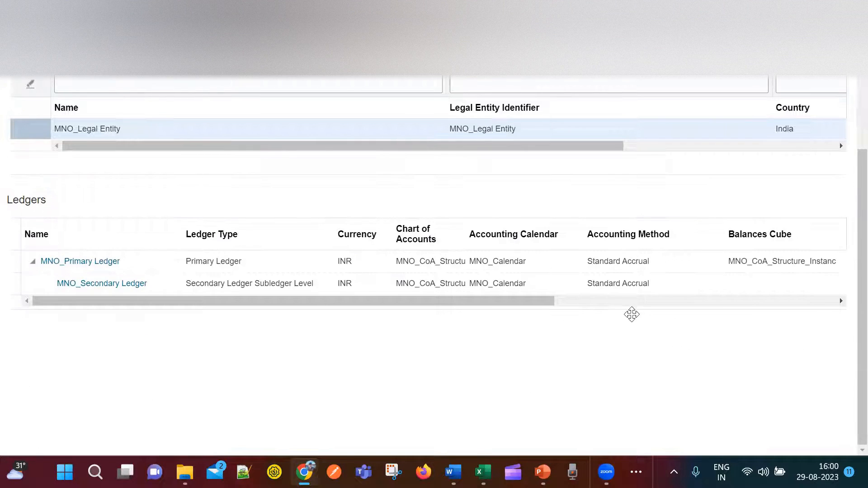
{"action": "left_click_drag", "start_coordinate": [415, 303], "coordinate": [727, 288]}
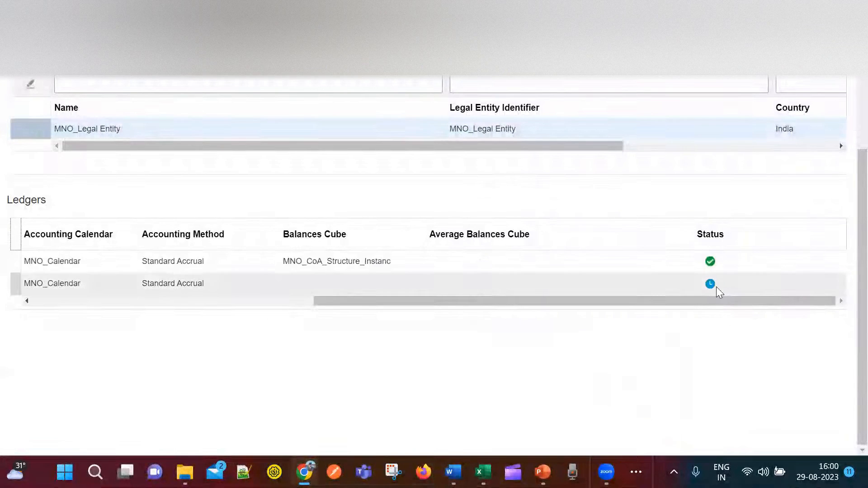
{"action": "left_click_drag", "start_coordinate": [531, 312], "coordinate": [290, 314]}
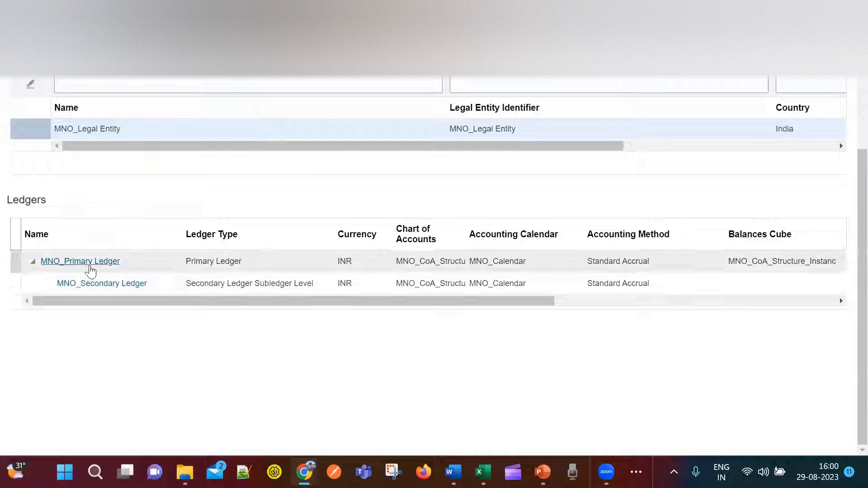
{"action": "left_click_drag", "start_coordinate": [453, 302], "coordinate": [787, 308]}
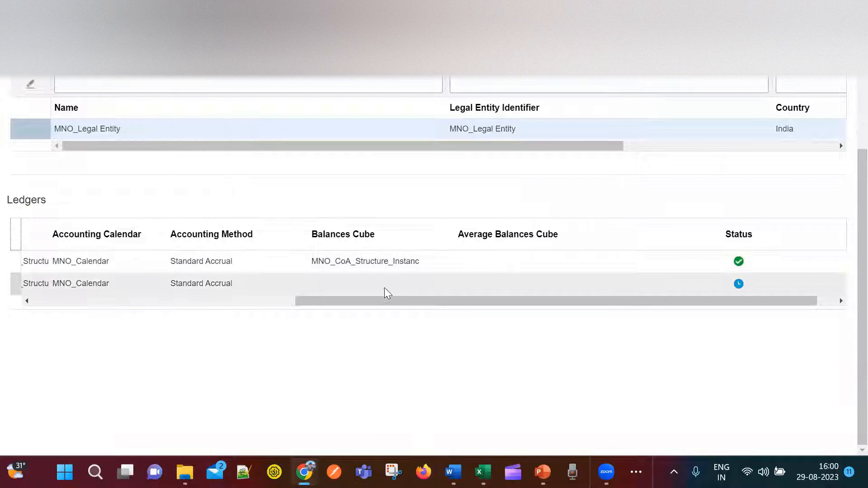
{"action": "left_click_drag", "start_coordinate": [376, 297], "coordinate": [457, 308]}
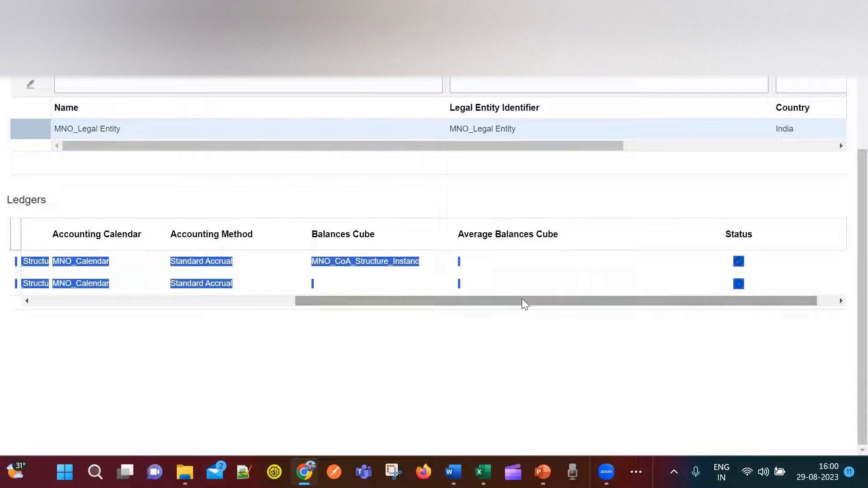
{"action": "scroll", "coordinate": [803, 416], "scroll_direction": "up", "scroll_amount": 3}
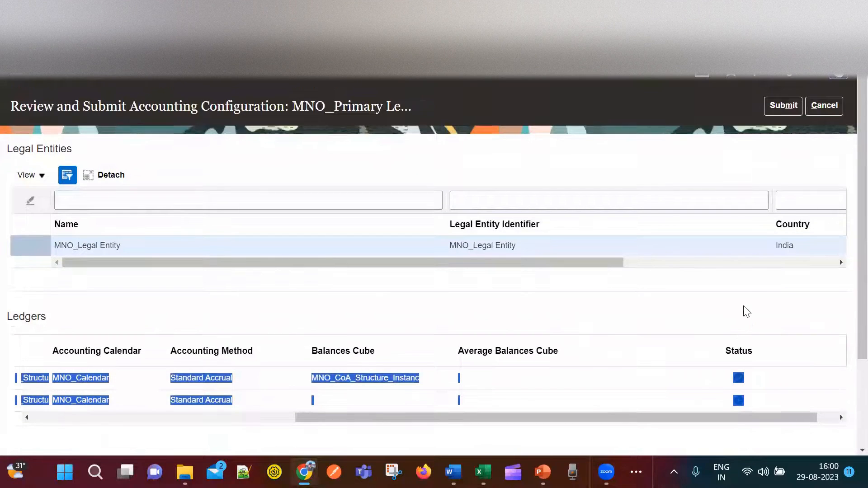
{"action": "left_click", "coordinate": [747, 310]}
{"action": "left_click_drag", "start_coordinate": [424, 264], "coordinate": [736, 312]}
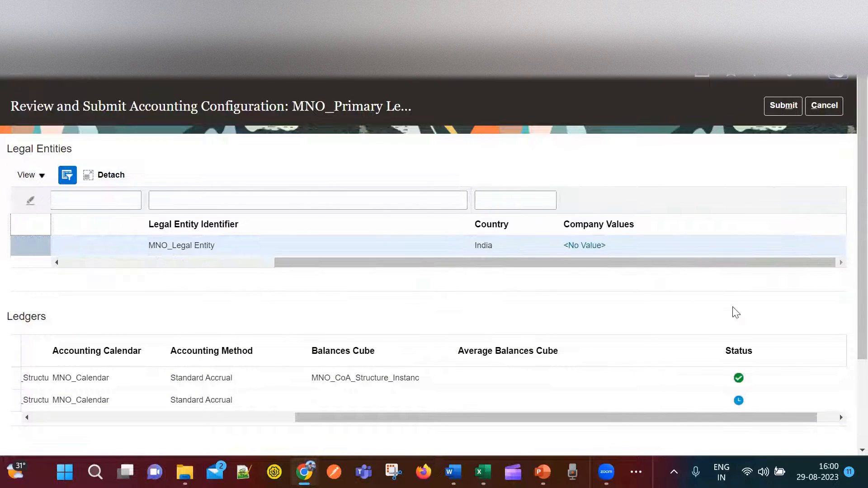
Try to submit the accounting configuration for MNO_Primary Ledger, and return to the MNO Ltd project's task list
{"action": "left_click", "coordinate": [788, 107]}
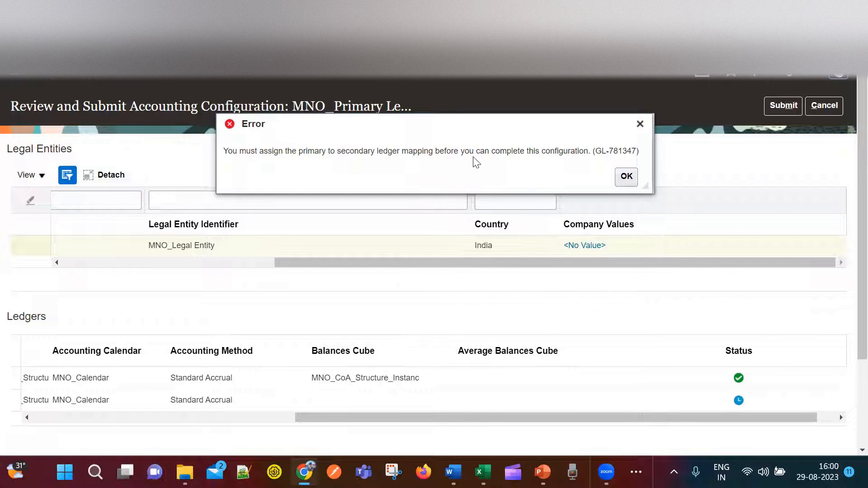
{"action": "left_click", "coordinate": [627, 177]}
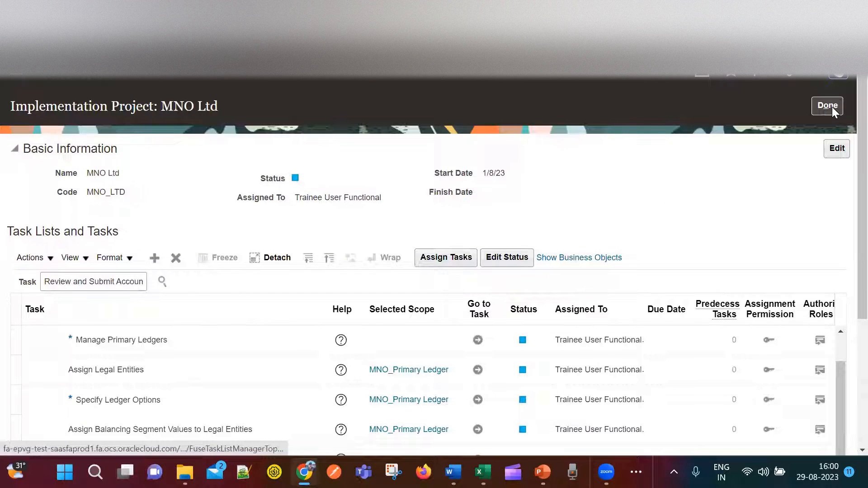
{"action": "scroll", "coordinate": [426, 300], "scroll_direction": "down", "scroll_amount": 3}
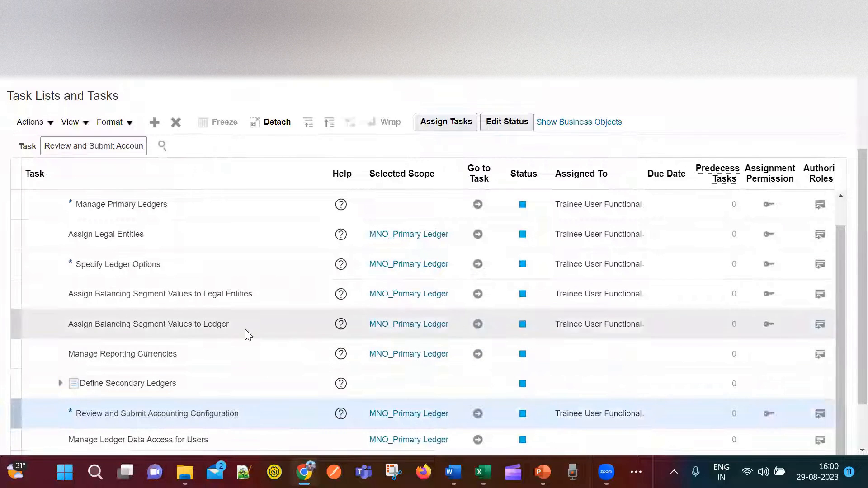
{"action": "scroll", "coordinate": [248, 335], "scroll_direction": "down", "scroll_amount": 2}
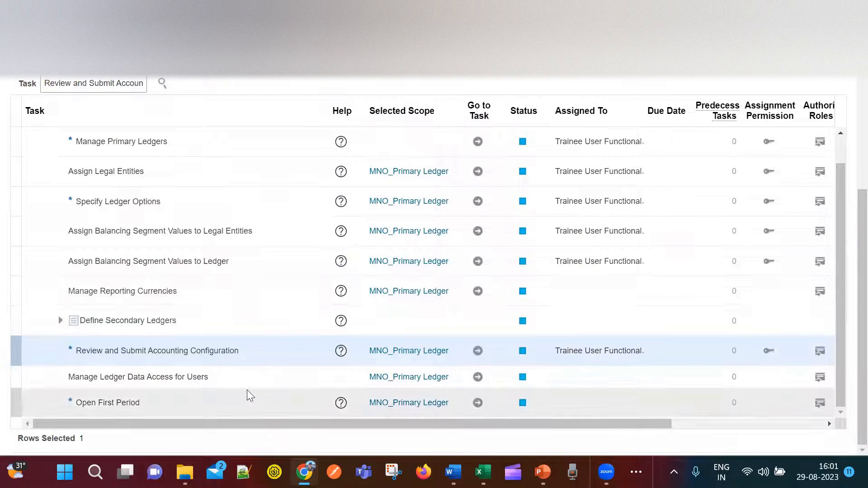
Copy the task name Complete Primary to Secondary Ledger Mapping from cell C32 of the Excel task list
{"action": "key", "text": "alt+Tab"}
{"action": "left_click", "coordinate": [281, 333]}
{"action": "left_click", "coordinate": [284, 321]}
{"action": "double_click", "coordinate": [411, 320]}
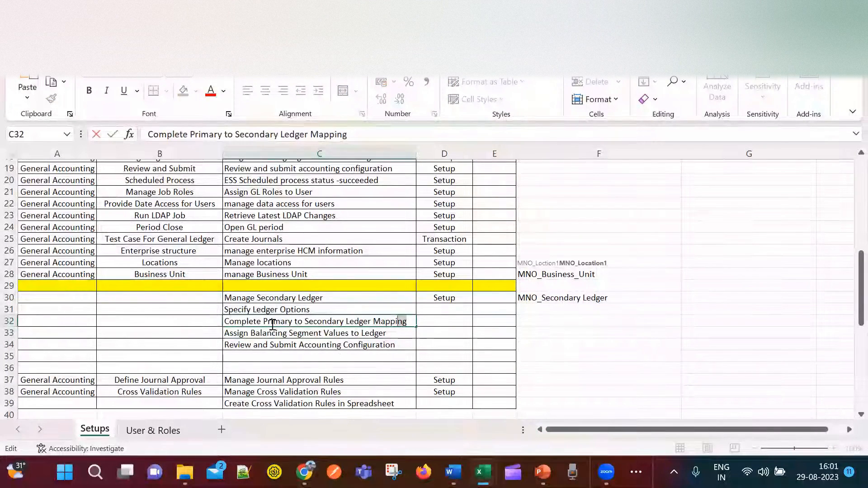
{"action": "left_click_drag", "start_coordinate": [273, 324], "coordinate": [223, 326]}
{"action": "key", "text": "ctrl+c"}
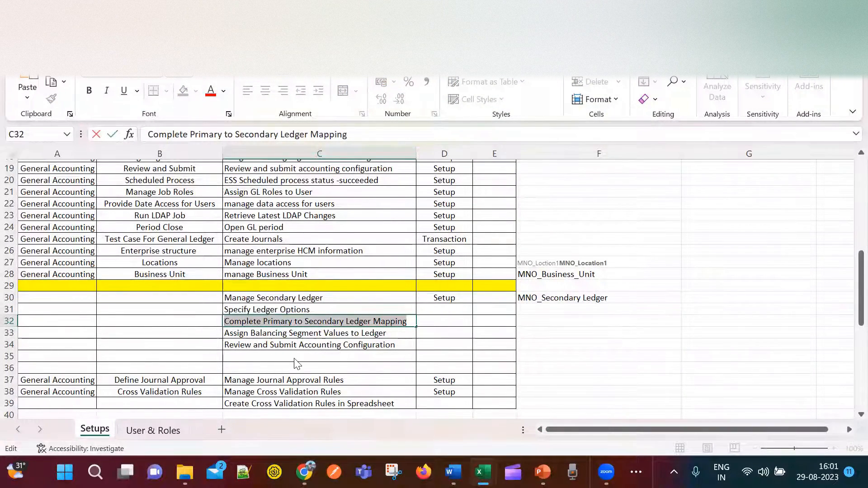
Search the Oracle project tasks for Complete Primary to Secondary Ledger Mapping and show the match directly under Define Ledgers in the hierarchy
{"action": "key", "text": "alt+Tab"}
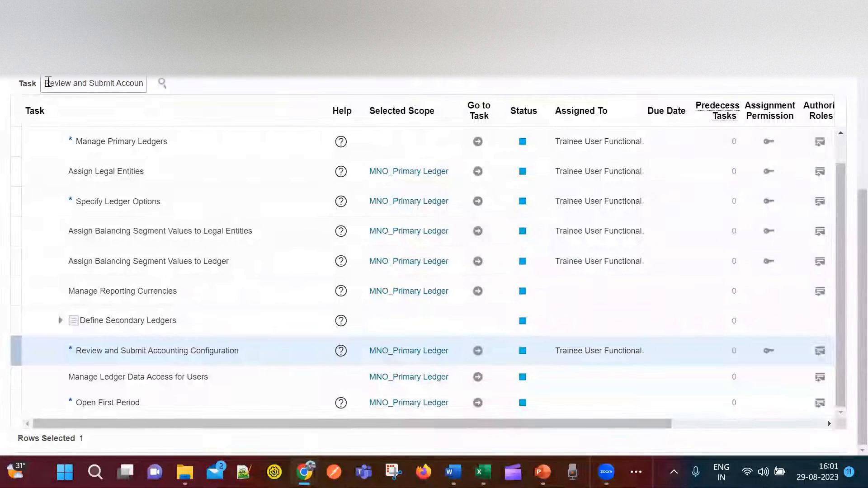
{"action": "left_click_drag", "start_coordinate": [45, 83], "coordinate": [176, 92]}
{"action": "key", "text": "ctrl+v"}
{"action": "left_click", "coordinate": [162, 83]}
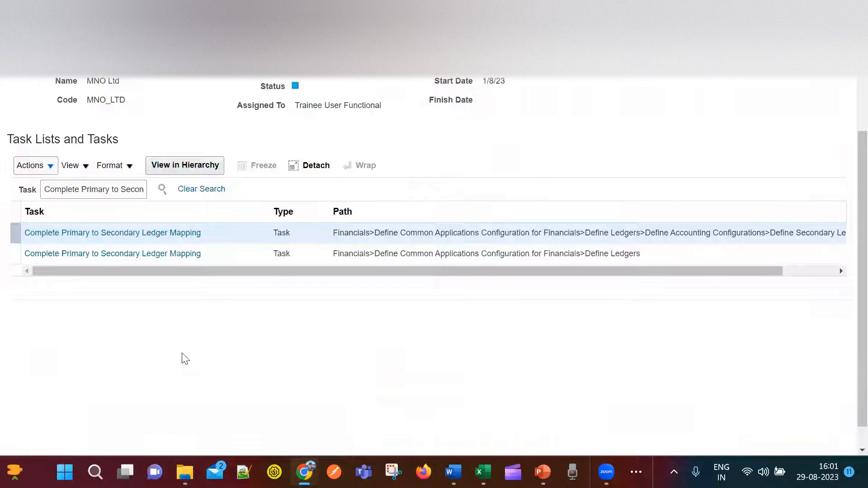
{"action": "left_click", "coordinate": [123, 253]}
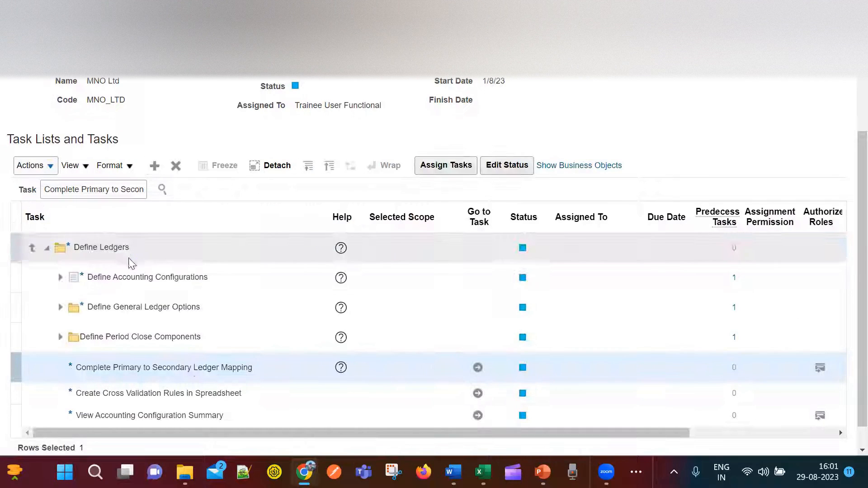
Open the mapping from MNO_Primary Ledger to MNO_Secondary Ledger, review its journal conversion rules, and save and close it
{"action": "left_click", "coordinate": [478, 370]}
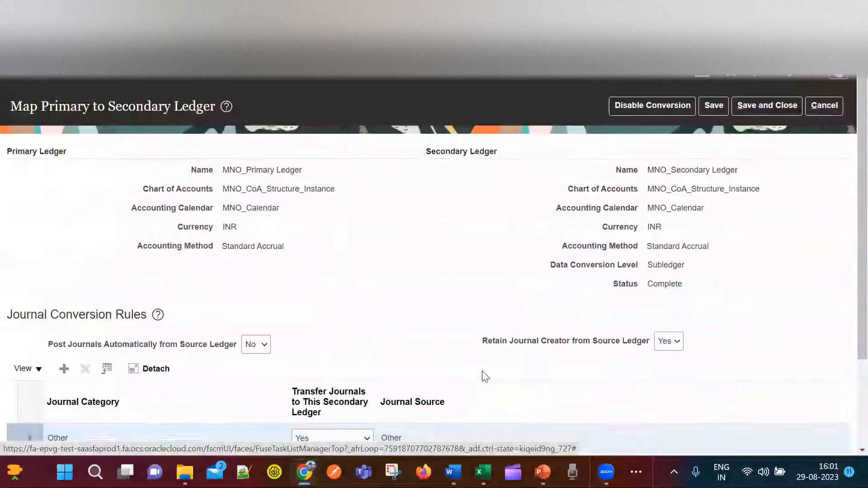
{"action": "scroll", "coordinate": [447, 303], "scroll_direction": "down", "scroll_amount": 3}
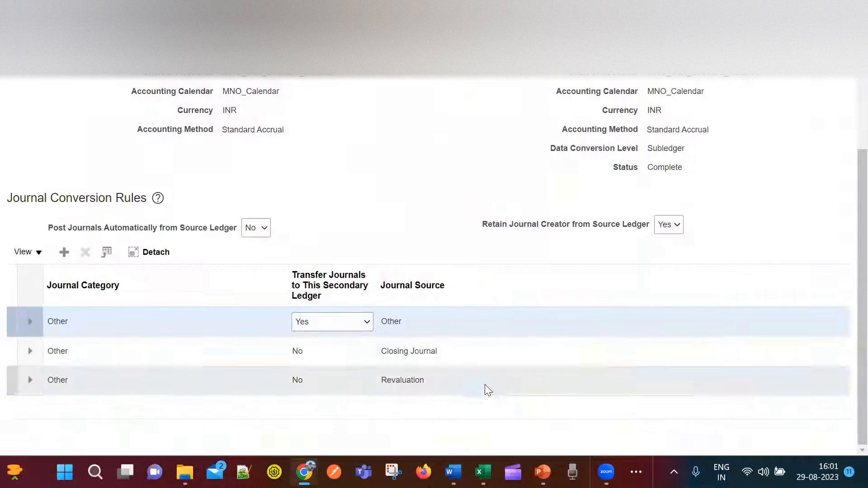
{"action": "scroll", "coordinate": [486, 385], "scroll_direction": "up", "scroll_amount": 3}
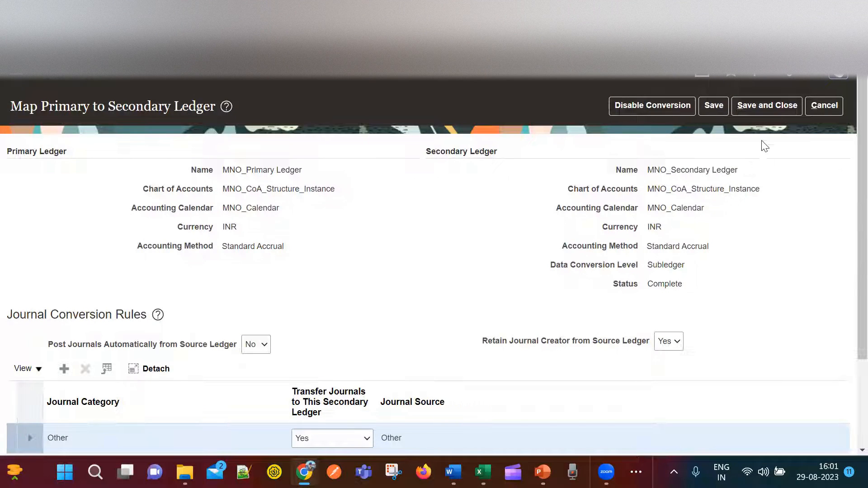
{"action": "left_click", "coordinate": [770, 106]}
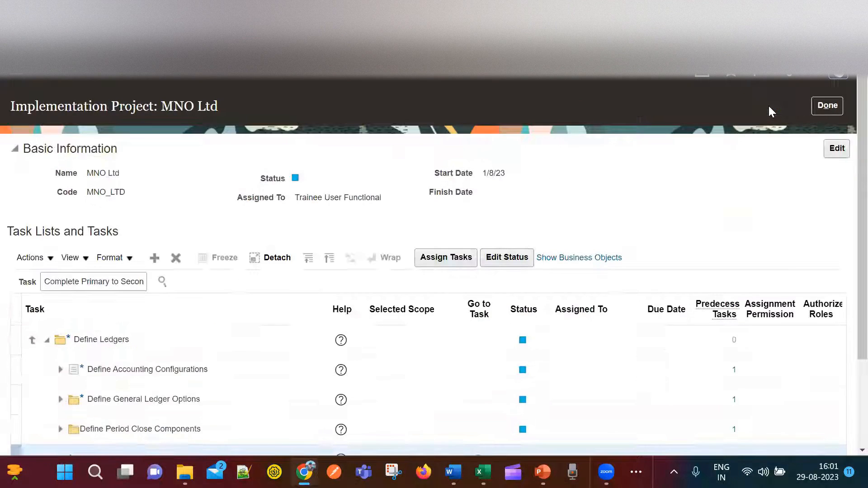
Switch to the Excel task list and select the task name Review and Submit Accounting Configuration in cell C34 for copying
{"action": "scroll", "coordinate": [735, 243], "scroll_direction": "down", "scroll_amount": 3}
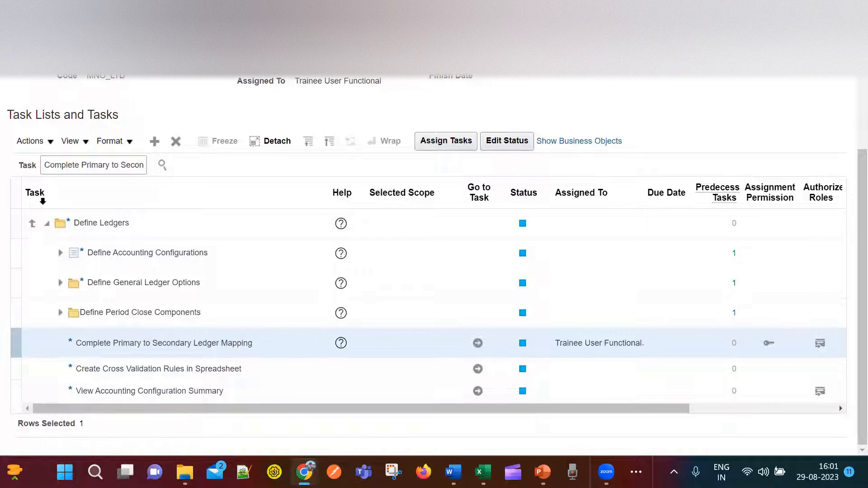
{"action": "left_click", "coordinate": [33, 223]}
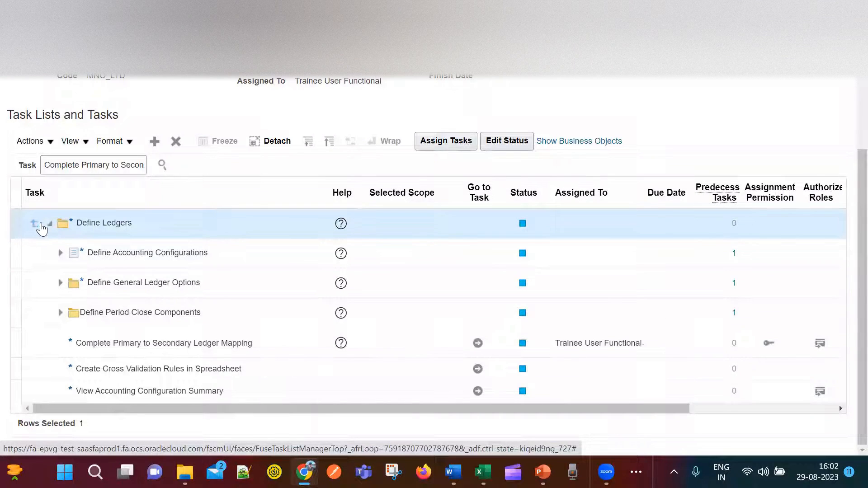
{"action": "key", "text": "alt+Tab"}
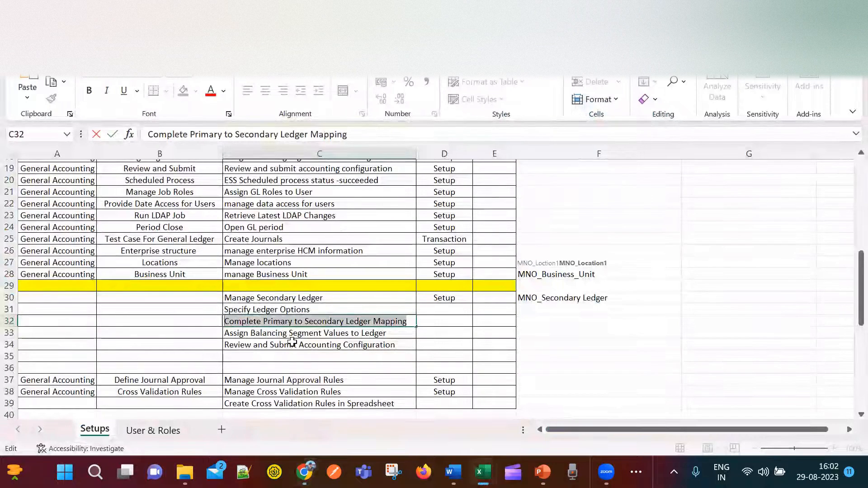
{"action": "double_click", "coordinate": [297, 344]}
{"action": "left_click_drag", "start_coordinate": [403, 347], "coordinate": [226, 346]}
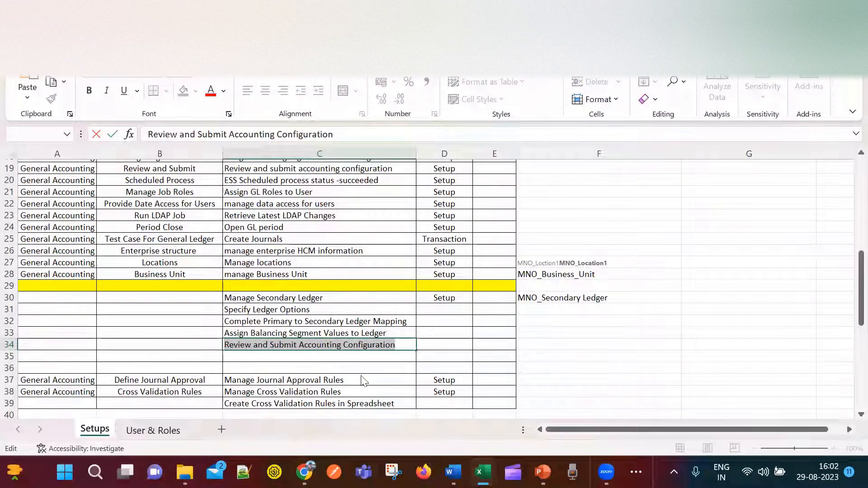
Search the Oracle project tasks for Review and Submit Accounting Configuration and show the match in the task hierarchy
{"action": "key", "text": "alt+Tab"}
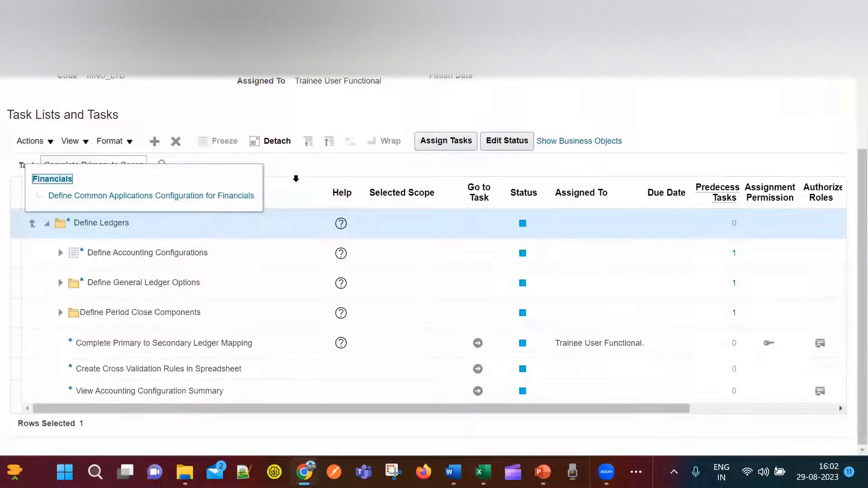
{"action": "left_click", "coordinate": [299, 174]}
{"action": "left_click_drag", "start_coordinate": [47, 164], "coordinate": [228, 177]}
{"action": "type", "text": "Submit Accounting Configuration"}
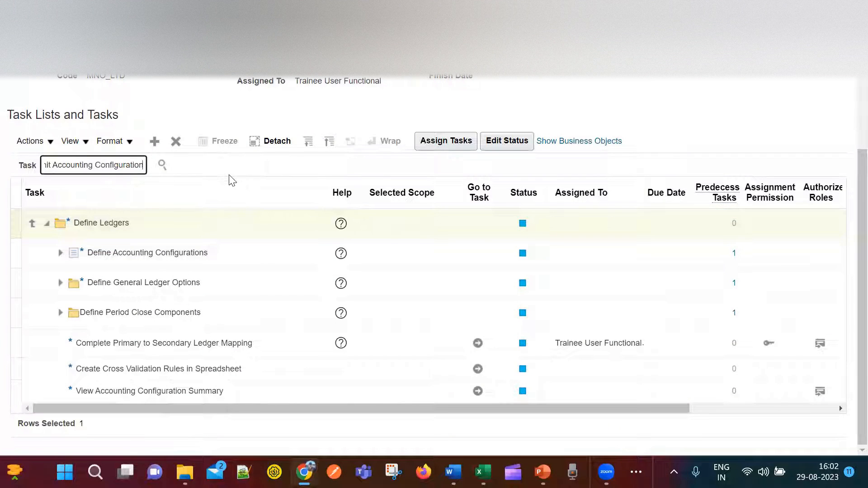
{"action": "left_click", "coordinate": [162, 165]}
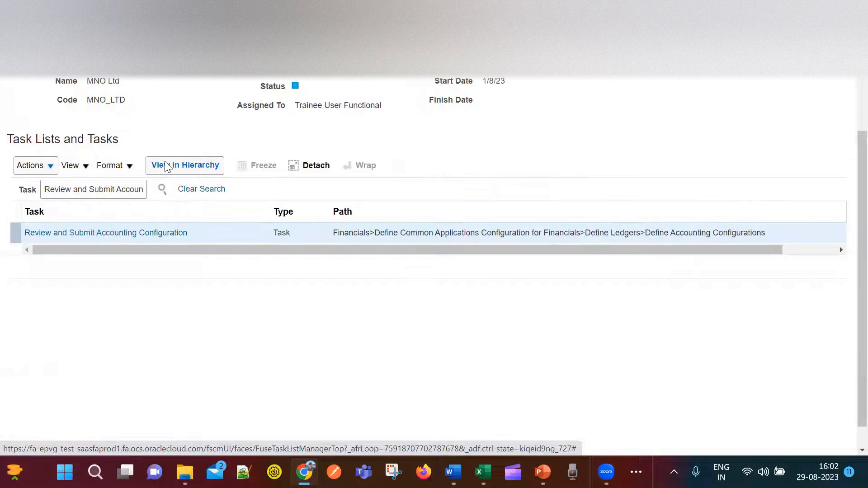
{"action": "left_click", "coordinate": [164, 234]}
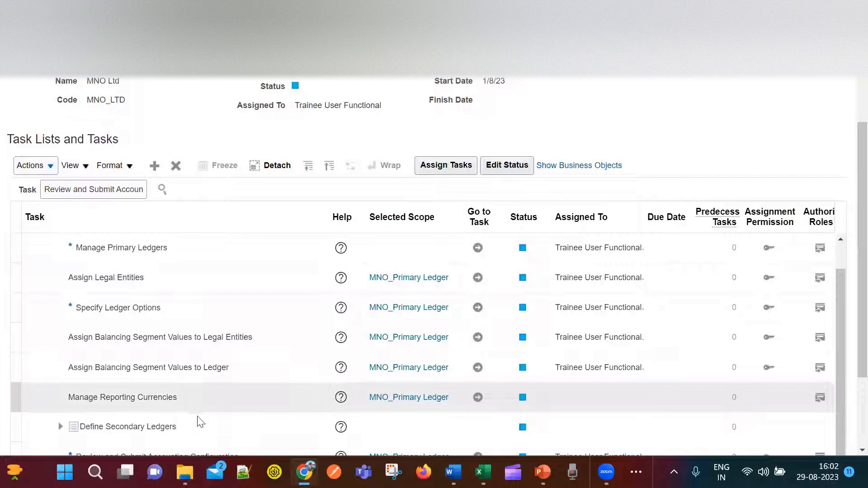
Open the Review and Submit Accounting Configuration task with the MNO_Primary Ledger scope
{"action": "scroll", "coordinate": [209, 369], "scroll_direction": "down", "scroll_amount": 2}
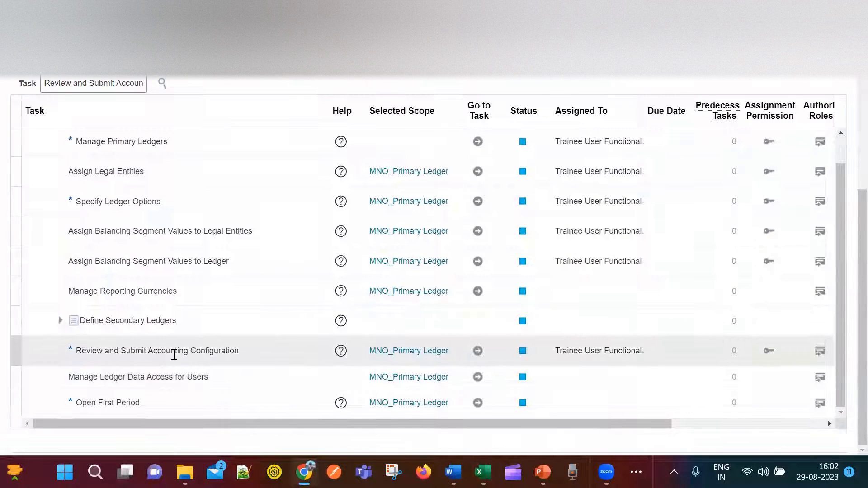
{"action": "left_click", "coordinate": [478, 352]}
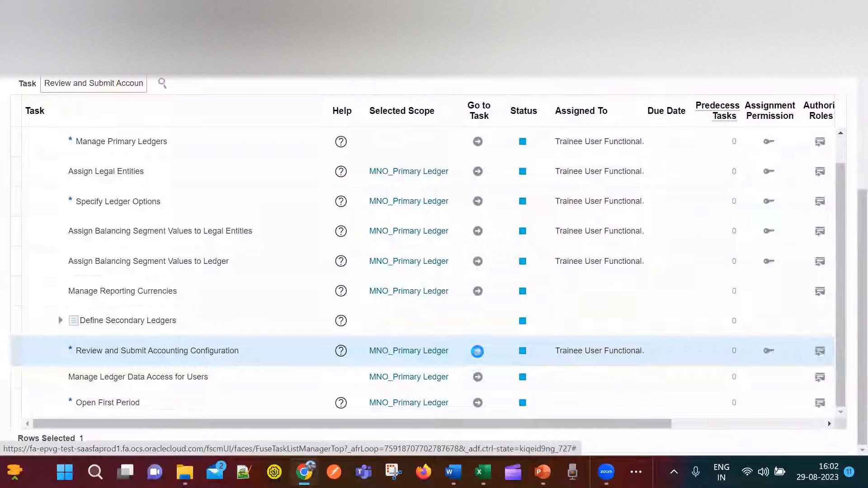
{"action": "key", "text": "alt+Tab"}
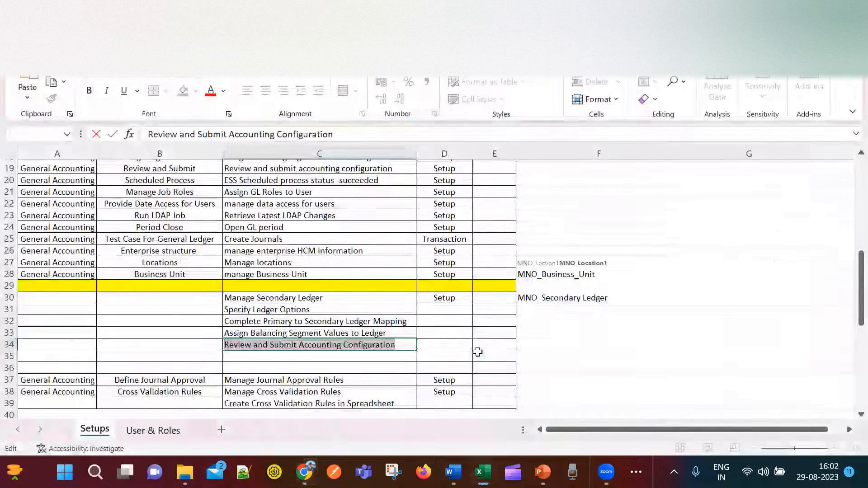
{"action": "key", "text": "alt+Tab"}
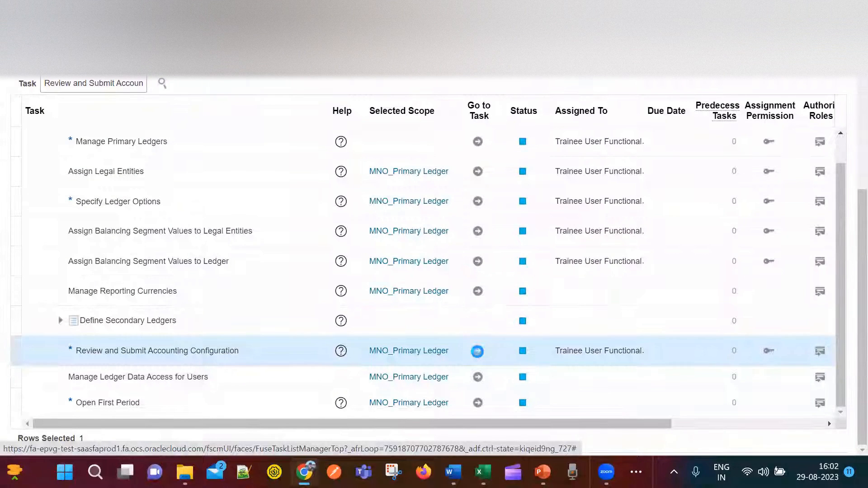
Review the setup and status of MNO_Primary Ledger and MNO_Secondary Ledger, and submit the accounting configuration
{"action": "scroll", "coordinate": [483, 357], "scroll_direction": "down", "scroll_amount": 3}
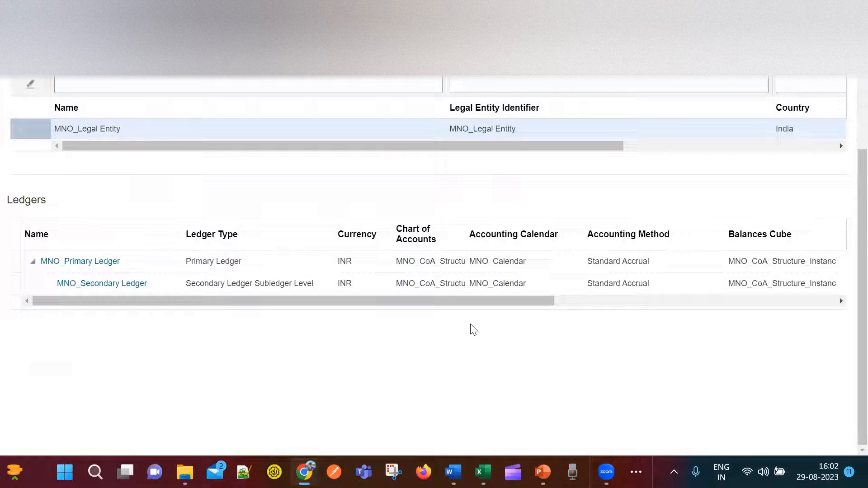
{"action": "left_click_drag", "start_coordinate": [471, 301], "coordinate": [725, 304]}
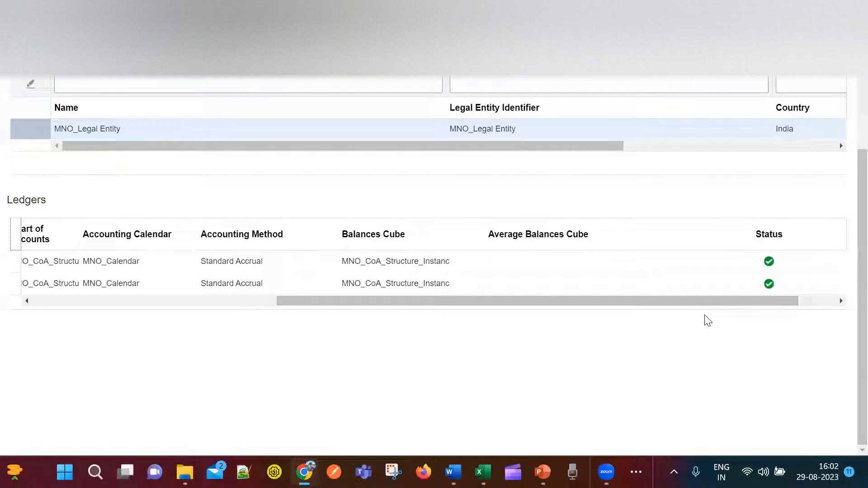
{"action": "left_click_drag", "start_coordinate": [707, 302], "coordinate": [597, 301]}
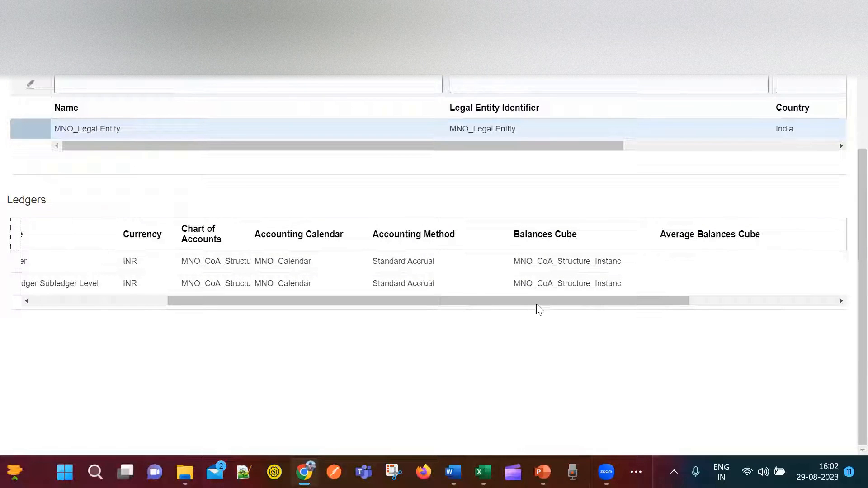
{"action": "left_click_drag", "start_coordinate": [538, 305], "coordinate": [372, 302]}
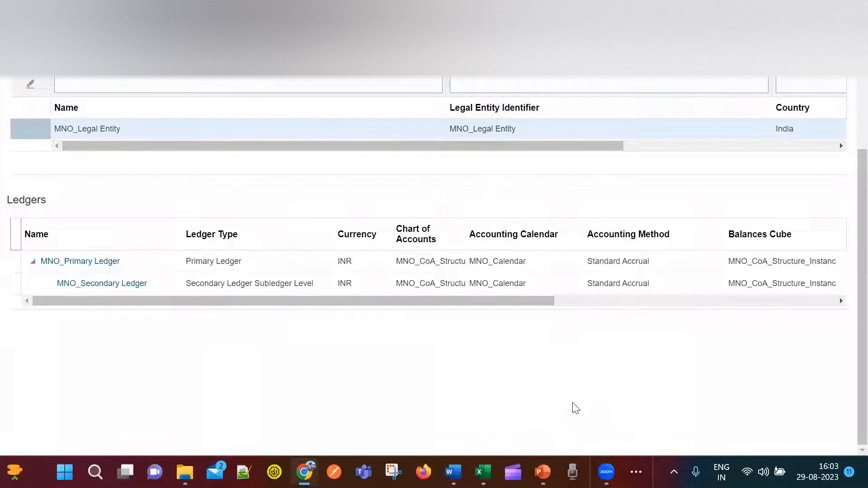
{"action": "left_click_drag", "start_coordinate": [377, 309], "coordinate": [572, 355]}
{"action": "scroll", "coordinate": [554, 443], "scroll_direction": "up", "scroll_amount": 3}
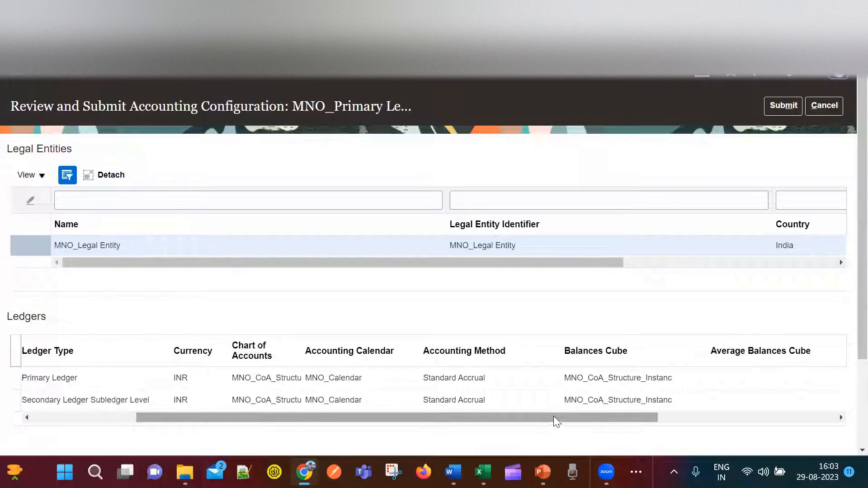
{"action": "left_click_drag", "start_coordinate": [557, 421], "coordinate": [733, 419]}
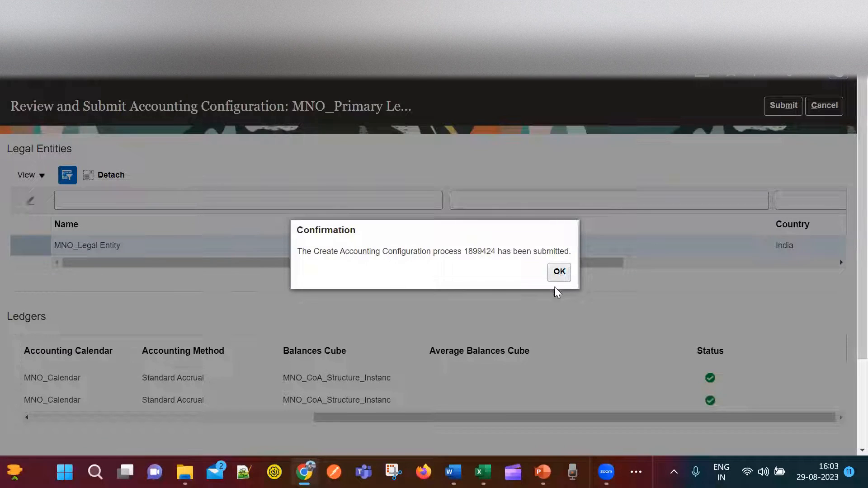
{"action": "left_click", "coordinate": [558, 272]}
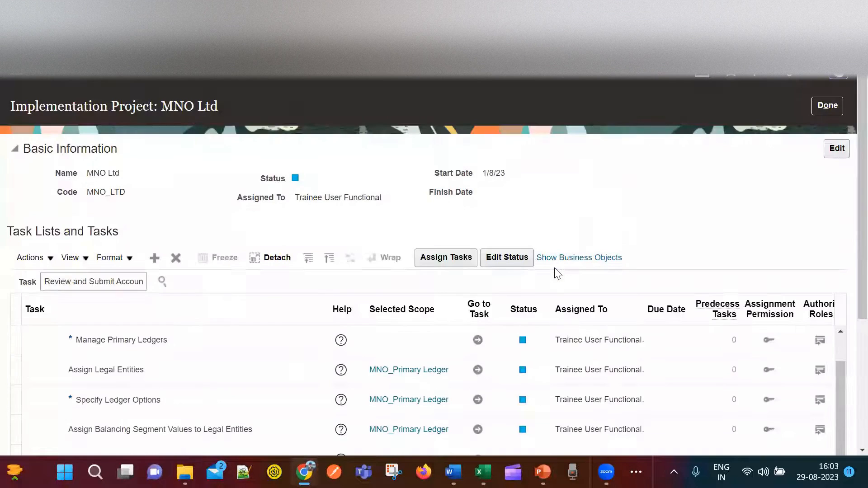
Compare the project's ledger tasks with the setup steps in the Excel task list, and return to the Oracle project
{"action": "scroll", "coordinate": [582, 320], "scroll_direction": "down", "scroll_amount": 5}
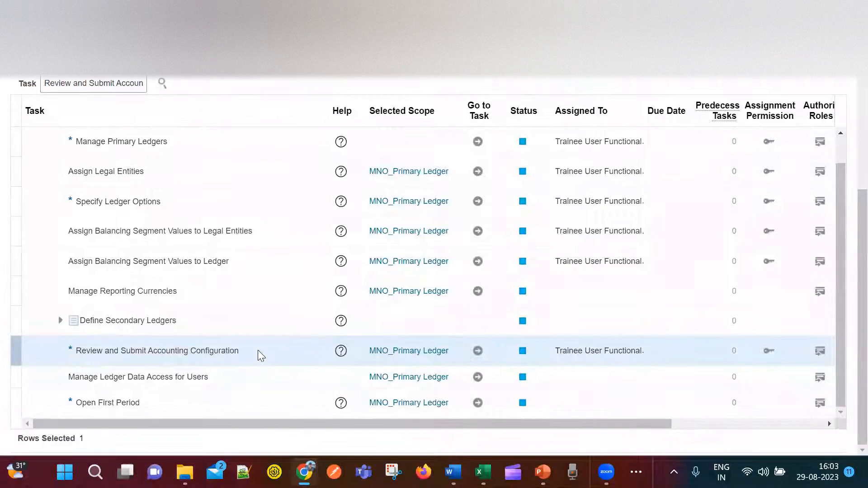
{"action": "key", "text": "alt+Tab"}
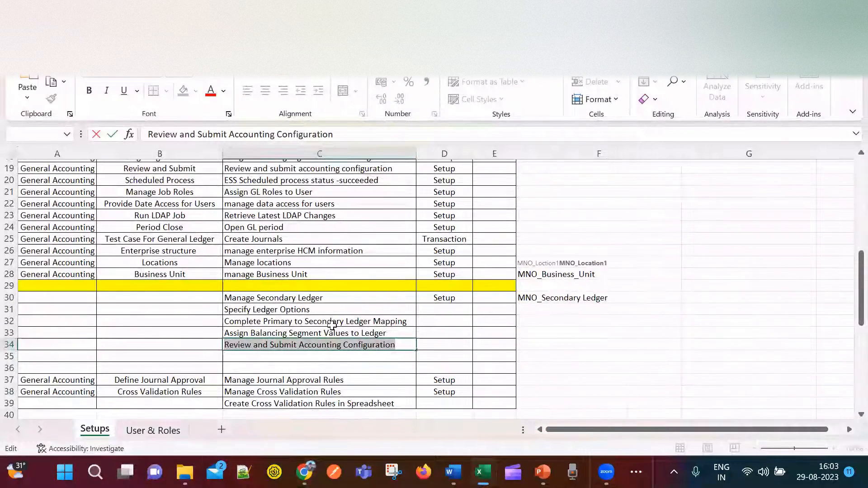
{"action": "scroll", "coordinate": [336, 337], "scroll_direction": "up", "scroll_amount": 1}
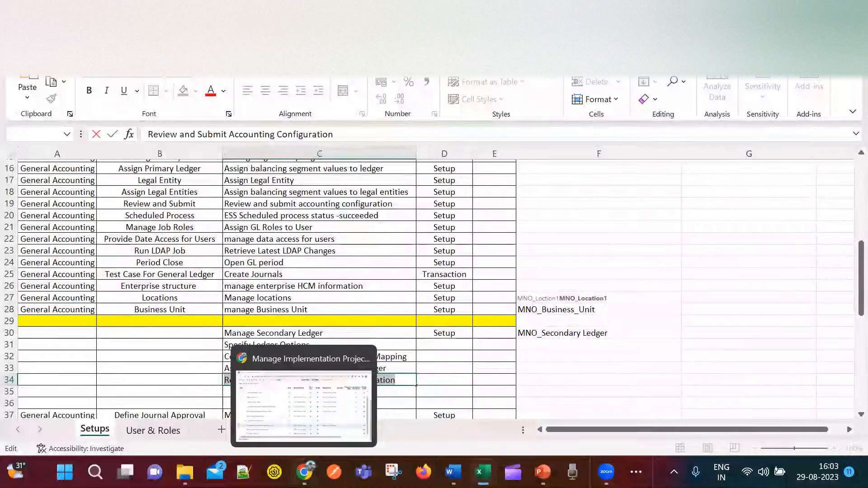
{"action": "left_click", "coordinate": [307, 353]}
{"action": "scroll", "coordinate": [126, 104], "scroll_direction": "up", "scroll_amount": 4}
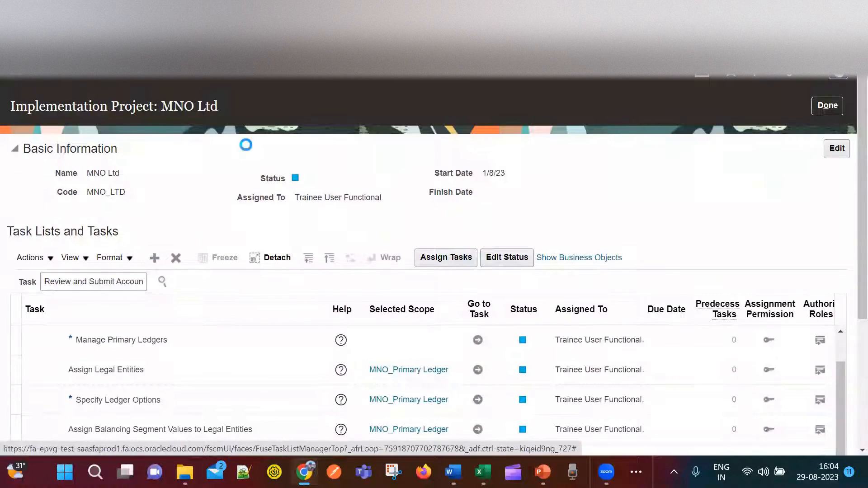
Open the Scheduled Processes overview among the Oracle tools
{"action": "key", "text": "alt+Tab"}
{"action": "key", "text": "alt+Tab"}
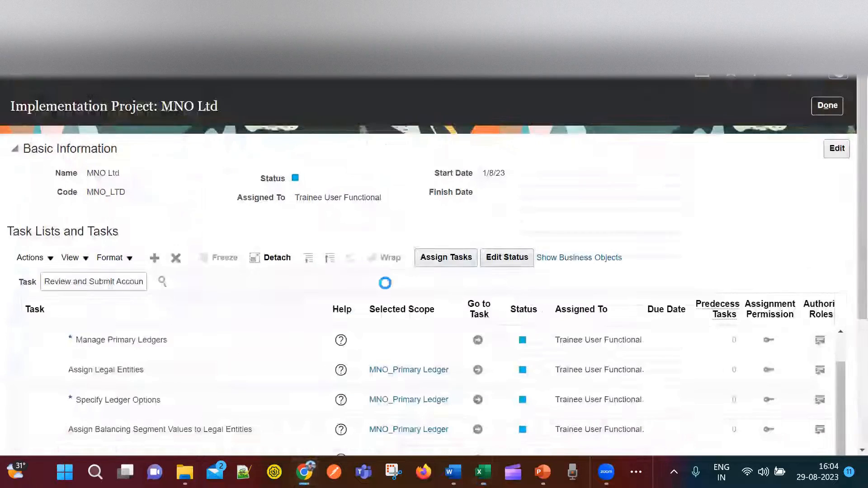
{"action": "left_click", "coordinate": [31, 88]}
{"action": "scroll", "coordinate": [193, 369], "scroll_direction": "down", "scroll_amount": 10}
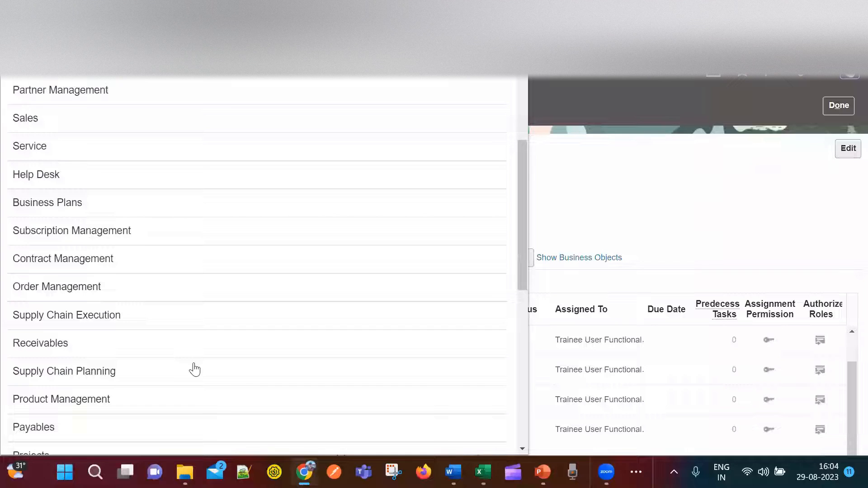
{"action": "scroll", "coordinate": [91, 399], "scroll_direction": "down", "scroll_amount": 2}
{"action": "left_click", "coordinate": [96, 389]}
{"action": "scroll", "coordinate": [69, 351], "scroll_direction": "down", "scroll_amount": 5}
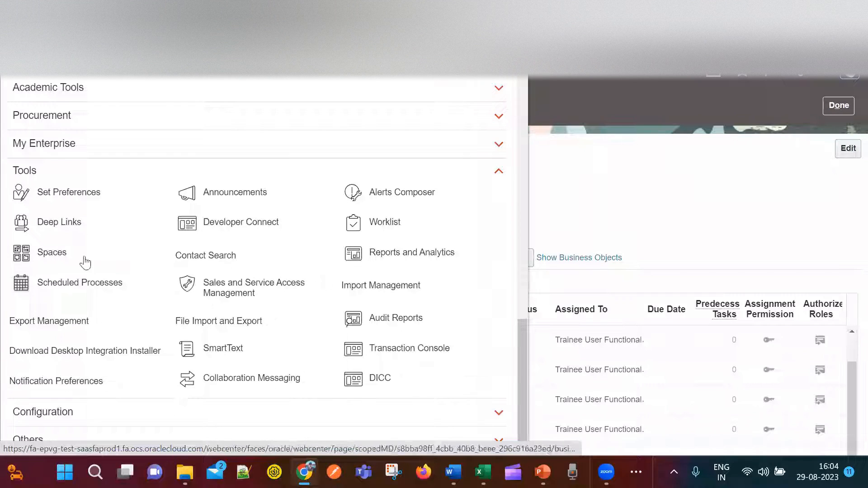
{"action": "left_click", "coordinate": [88, 283]}
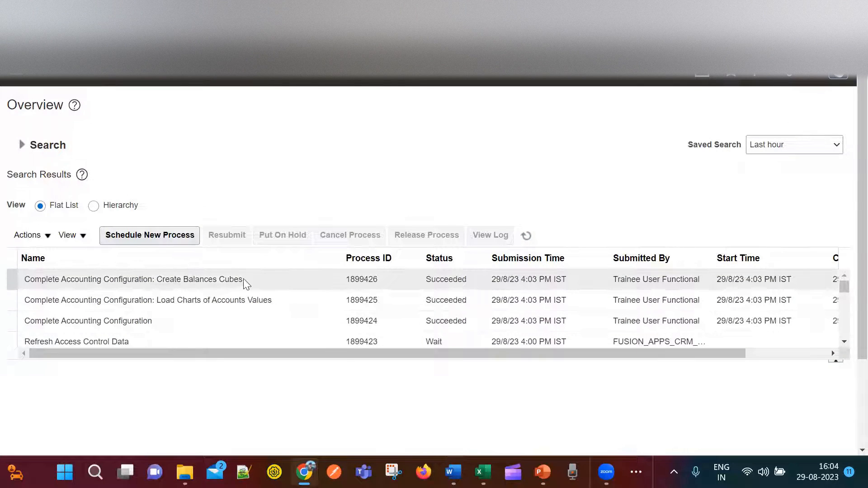
Save the log of the Complete Accounting Configuration: Create Balances Cubes process to the Downloads folder as LOG file 1899426
{"action": "left_click", "coordinate": [267, 280]}
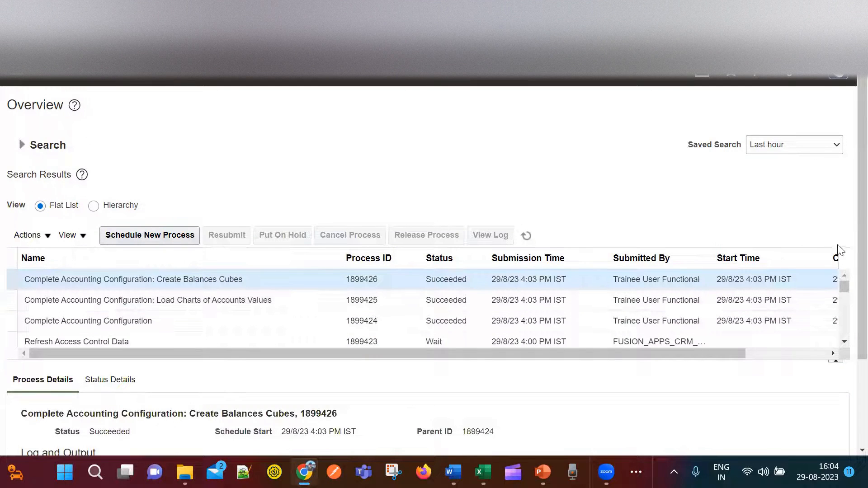
{"action": "scroll", "coordinate": [847, 365], "scroll_direction": "down", "scroll_amount": 3}
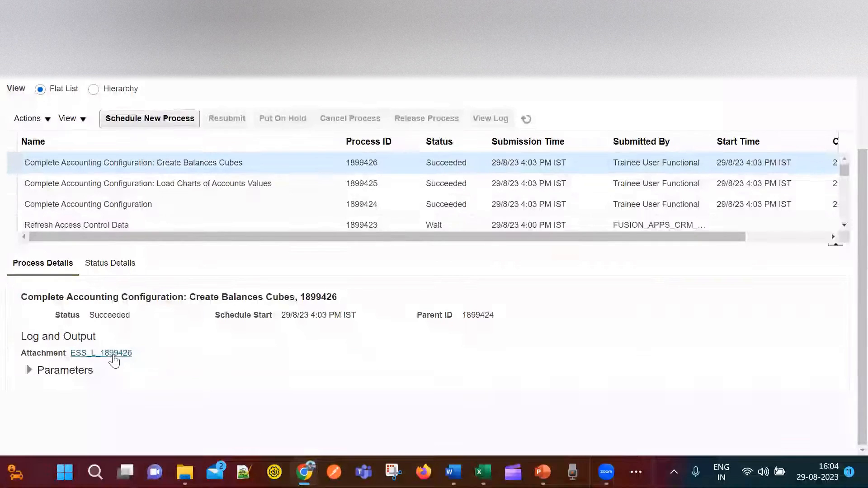
{"action": "left_click", "coordinate": [118, 353]}
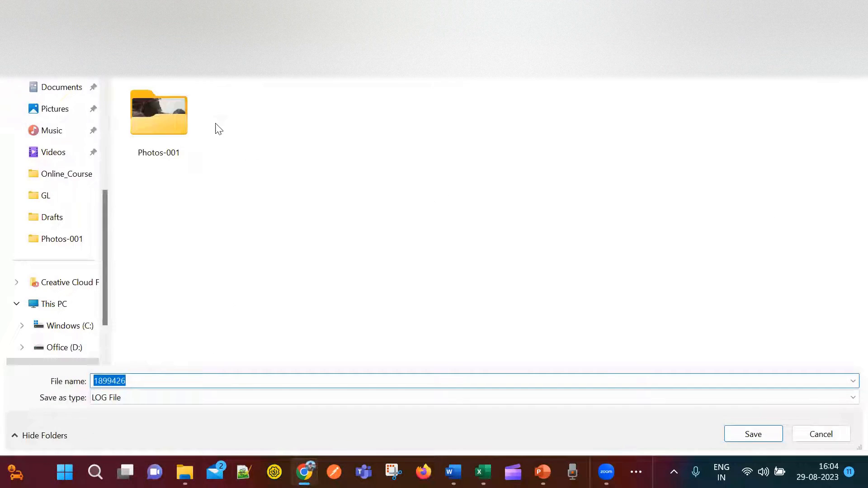
{"action": "scroll", "coordinate": [66, 147], "scroll_direction": "up", "scroll_amount": 3}
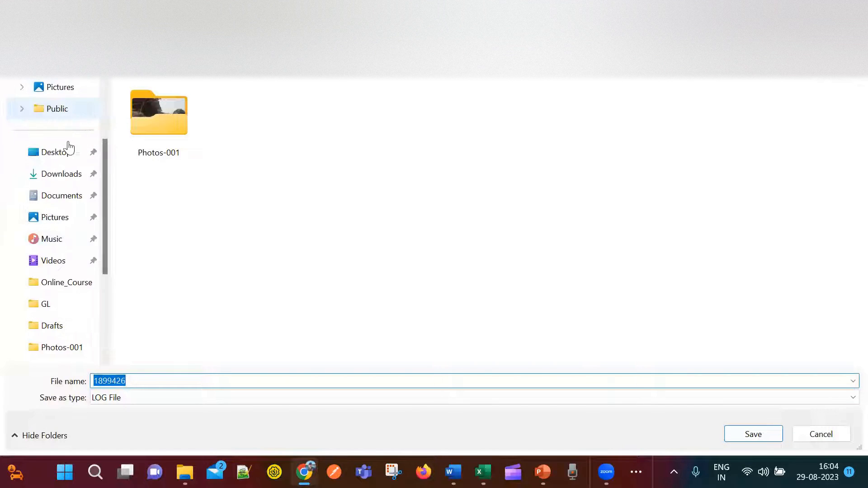
{"action": "left_click", "coordinate": [64, 180]}
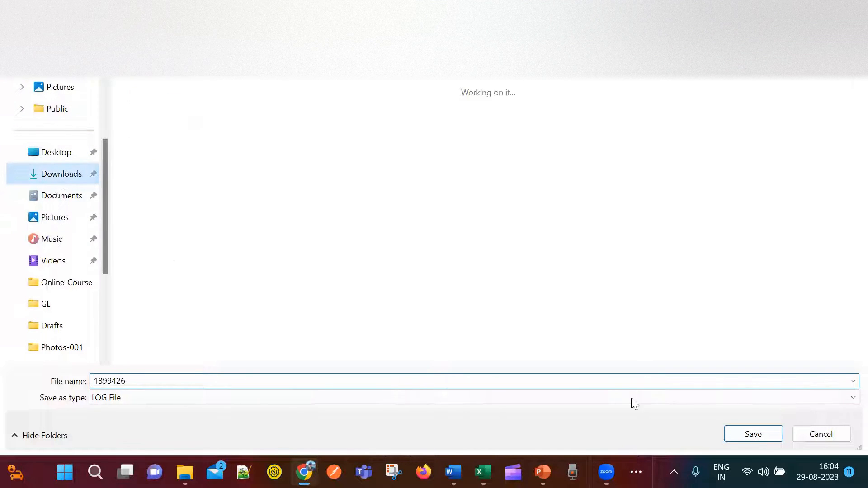
{"action": "left_click", "coordinate": [752, 435]}
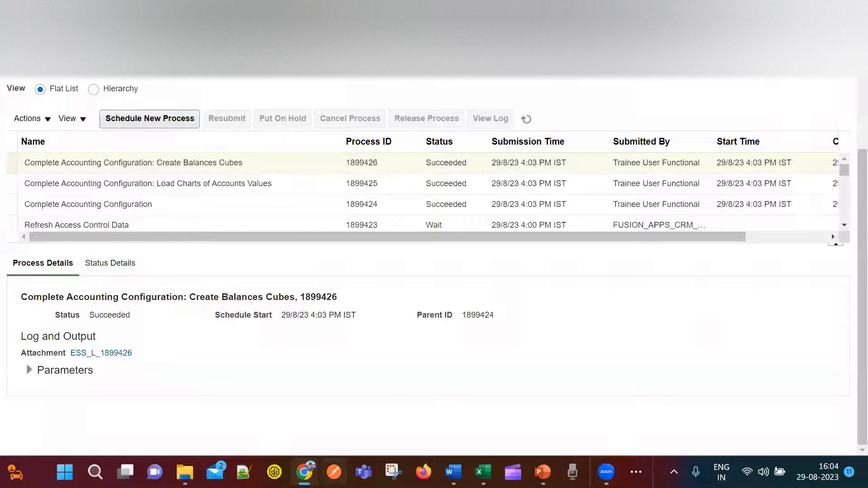
Open the downloaded log file 1899426 from the Downloads folder in File Explorer
{"action": "mouse_move", "coordinate": [185, 473]}
{"action": "left_click", "coordinate": [183, 398]}
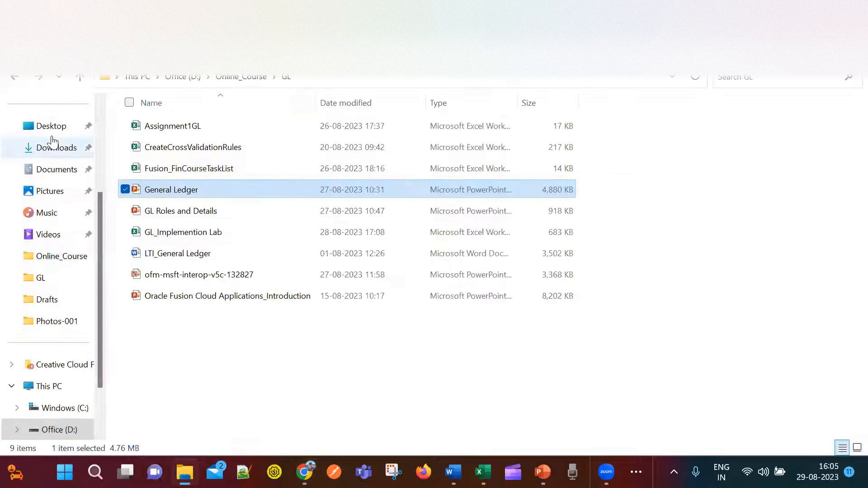
{"action": "scroll", "coordinate": [53, 182], "scroll_direction": "up", "scroll_amount": 1}
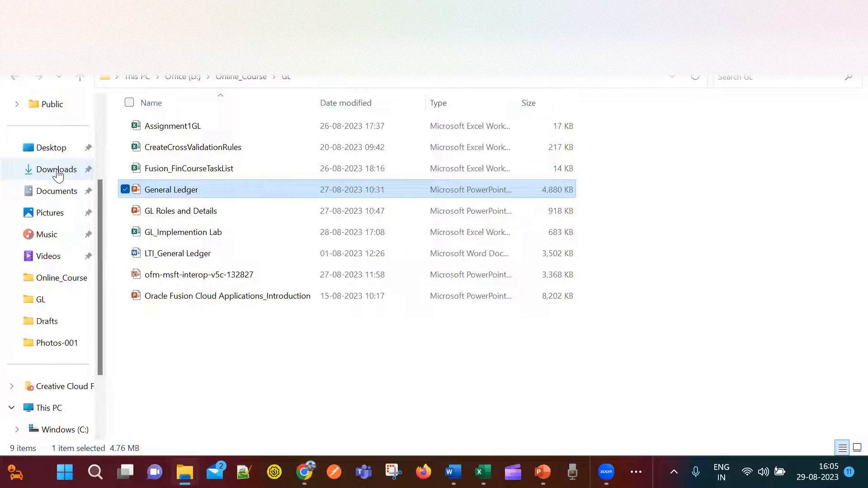
{"action": "left_click", "coordinate": [72, 173]}
{"action": "left_click", "coordinate": [205, 150]}
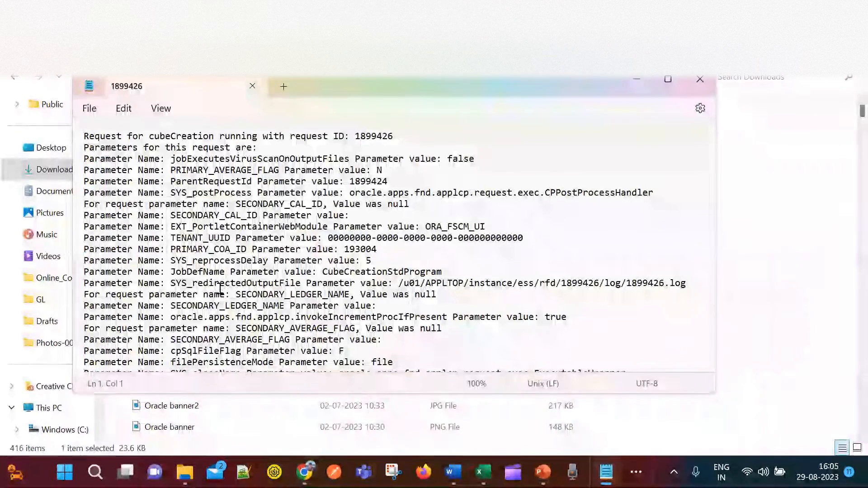
Examine the request parameters and cube creation entries in log 1899426, and close the file
{"action": "scroll", "coordinate": [294, 315], "scroll_direction": "down", "scroll_amount": 3}
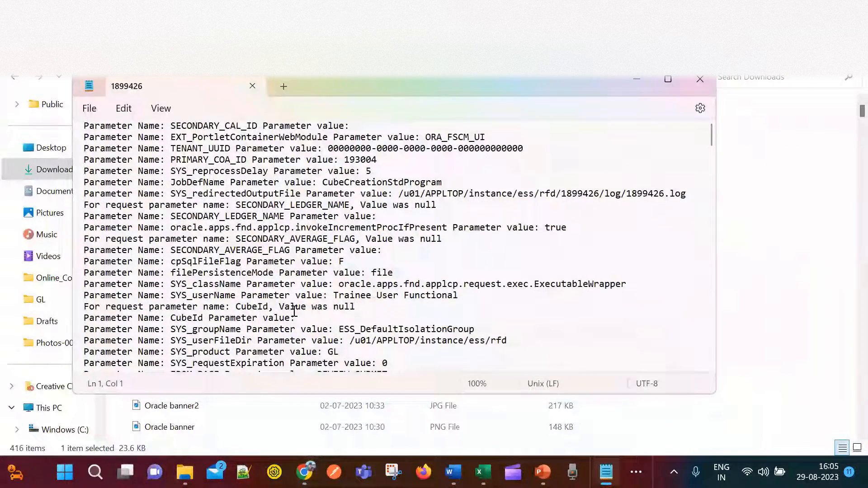
{"action": "scroll", "coordinate": [295, 308], "scroll_direction": "down", "scroll_amount": 3}
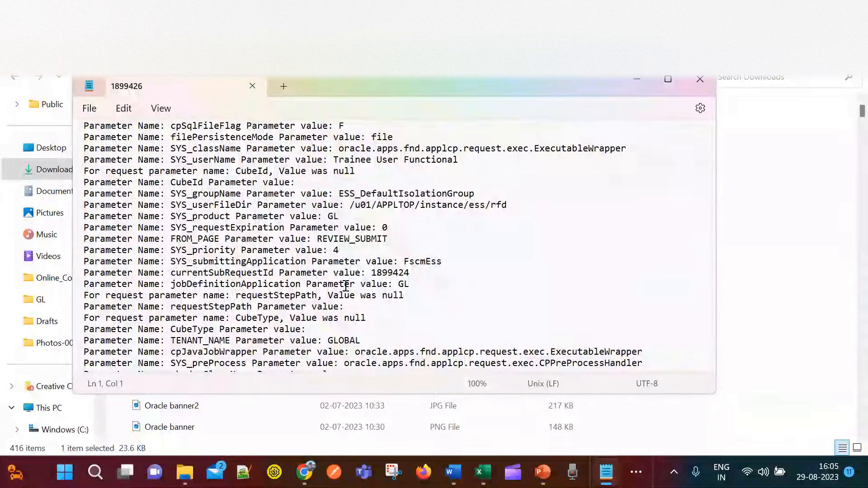
{"action": "scroll", "coordinate": [347, 291], "scroll_direction": "down", "scroll_amount": 5}
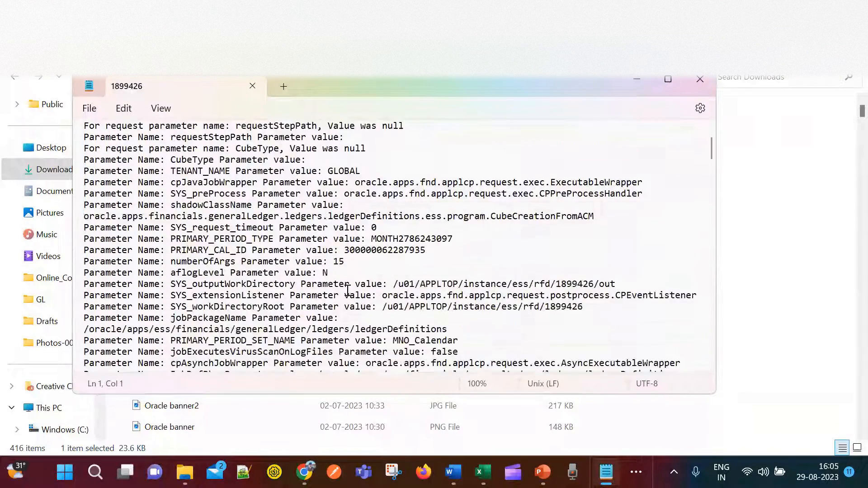
{"action": "scroll", "coordinate": [347, 291], "scroll_direction": "down", "scroll_amount": 5}
{"action": "scroll", "coordinate": [346, 291], "scroll_direction": "up", "scroll_amount": 3}
{"action": "scroll", "coordinate": [345, 289], "scroll_direction": "down", "scroll_amount": 1}
{"action": "scroll", "coordinate": [345, 290], "scroll_direction": "down", "scroll_amount": 10}
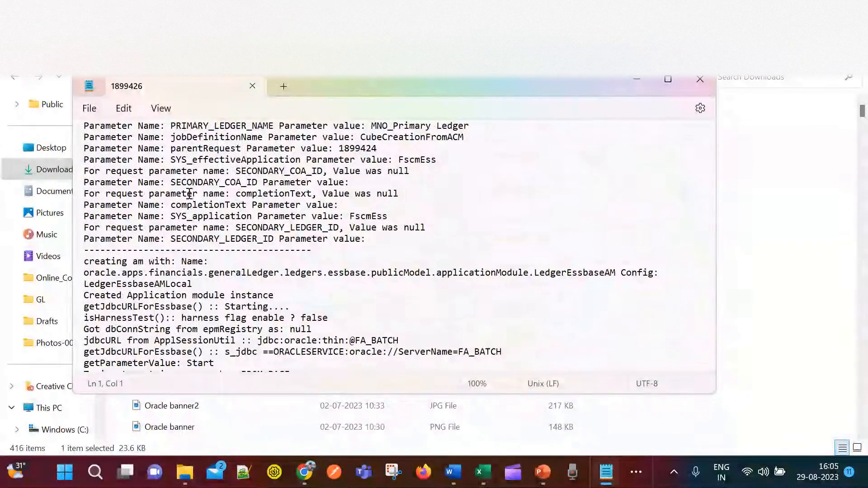
{"action": "left_click", "coordinate": [700, 80]}
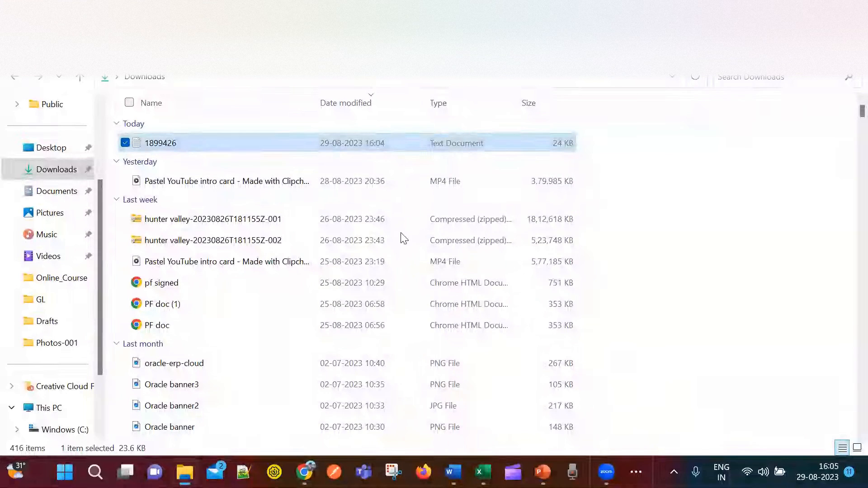
Switch back to Scheduled Processes in Oracle Fusion and return to the home page
{"action": "key", "text": "alt+Tab"}
{"action": "left_click", "coordinate": [333, 179]}
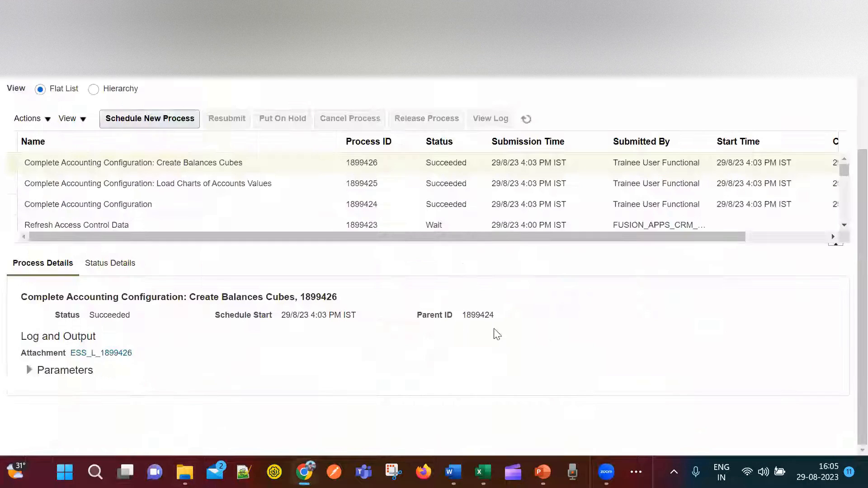
{"action": "scroll", "coordinate": [849, 163], "scroll_direction": "up", "scroll_amount": 3}
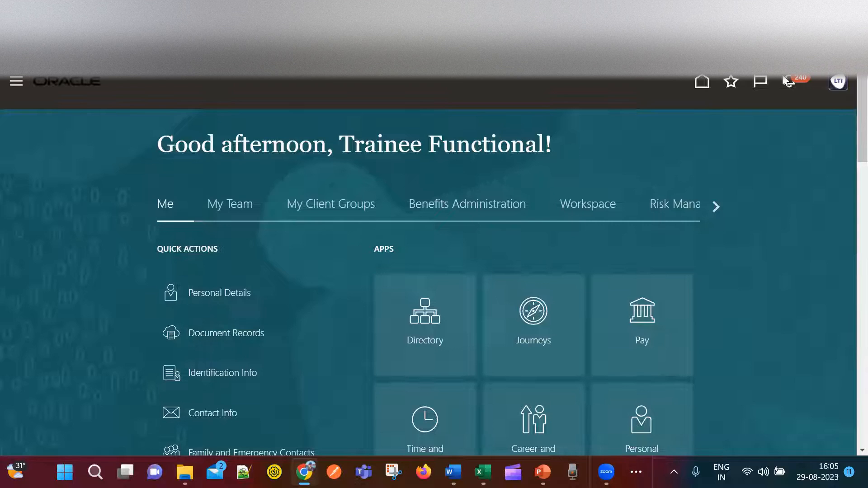
In the GL_Implemention Lab workbook, copy the Setup entry from D30 to D31:D34 for the remaining secondary ledger tasks
{"action": "mouse_move", "coordinate": [304, 473]}
{"action": "mouse_move", "coordinate": [483, 473]}
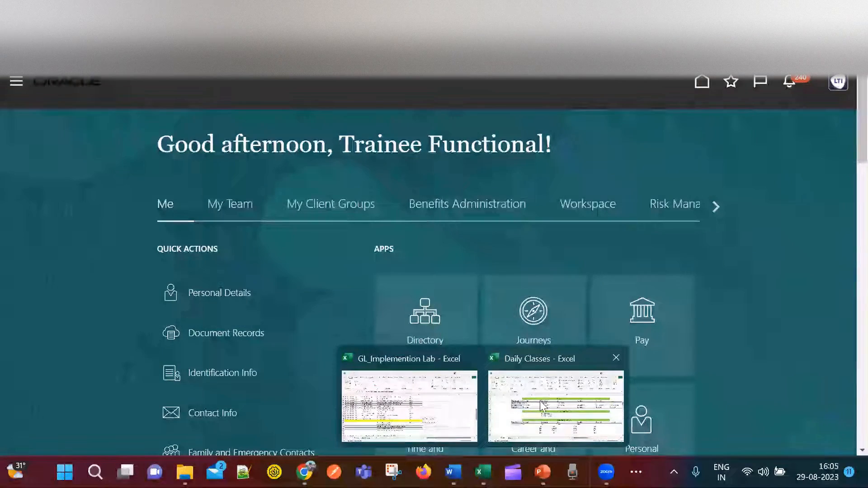
{"action": "left_click", "coordinate": [436, 399]}
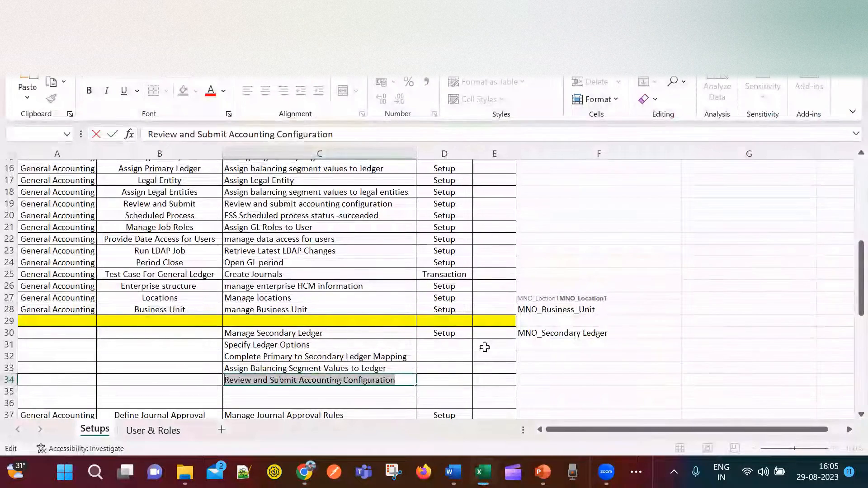
{"action": "left_click", "coordinate": [456, 336]}
{"action": "key", "text": "ctrl+c"}
{"action": "left_click_drag", "start_coordinate": [458, 344], "coordinate": [458, 380]}
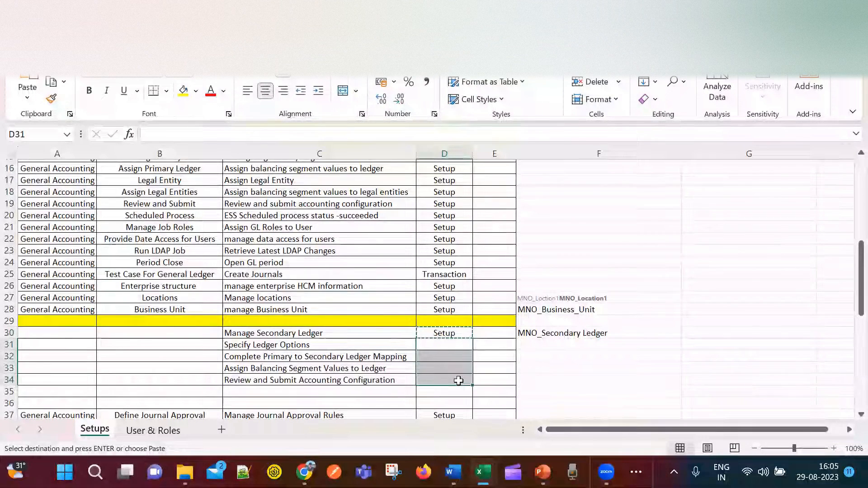
{"action": "key", "text": "ctrl+v"}
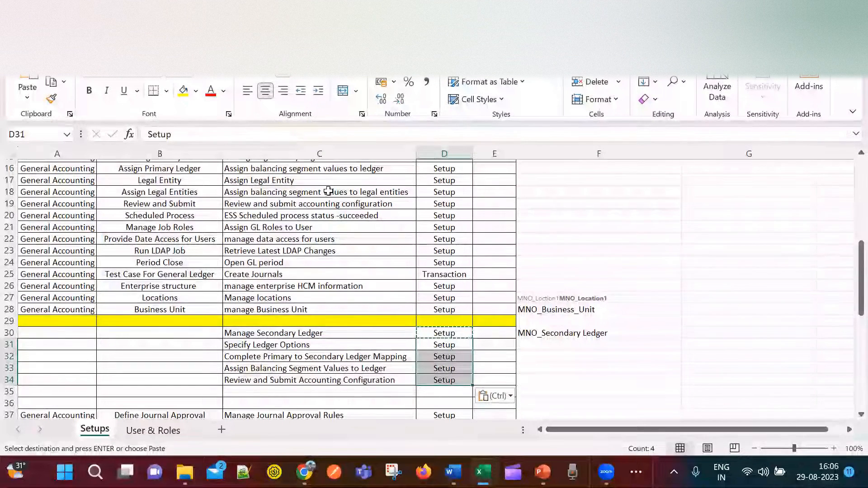
Enter the note "100 types..." in G22, 10 in H23 and 20 in H24
{"action": "left_click", "coordinate": [370, 250]}
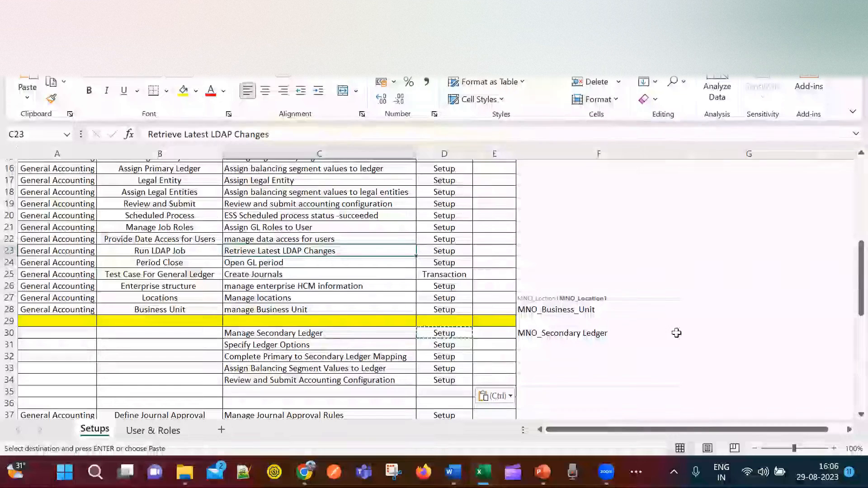
{"action": "left_click", "coordinate": [746, 241]}
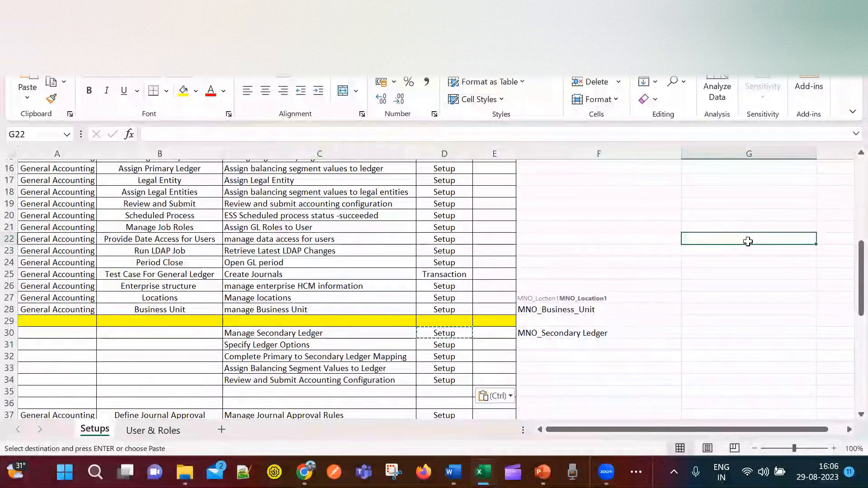
{"action": "type", "text": "100 types..."}
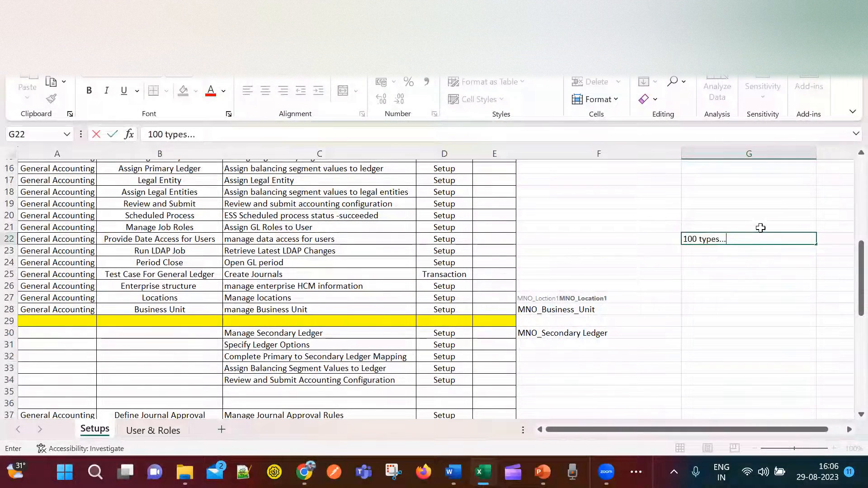
{"action": "left_click", "coordinate": [832, 259]}
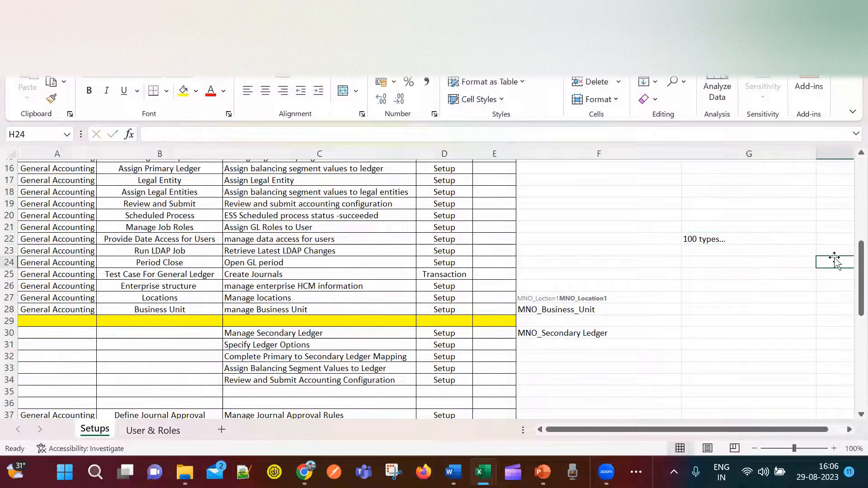
{"action": "left_click", "coordinate": [841, 252]}
{"action": "type", "text": "10"}
{"action": "key", "text": "Return"}
{"action": "type", "text": "20"}
{"action": "key", "text": "Return"}
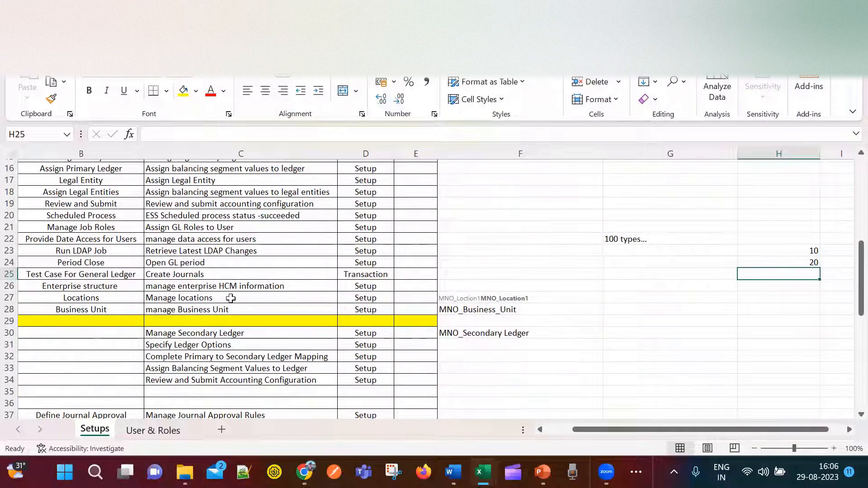
Clear the note and the numbers from G22:H24
{"action": "left_click_drag", "start_coordinate": [247, 340], "coordinate": [252, 381]}
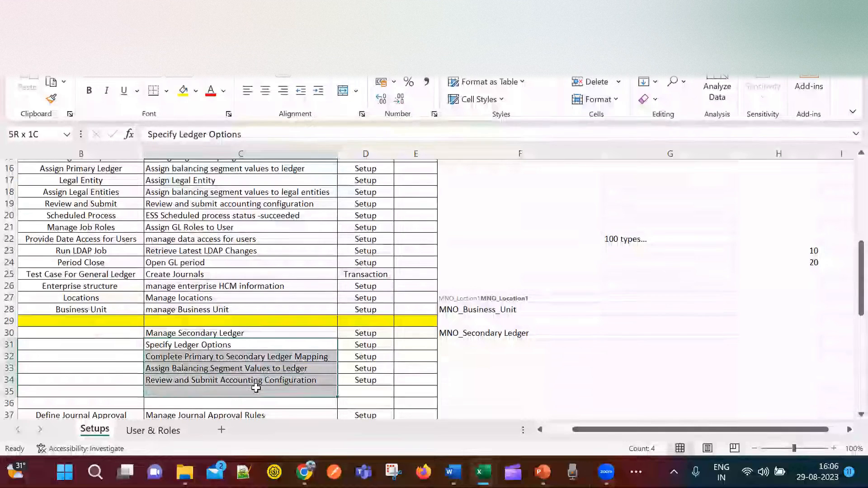
{"action": "left_click", "coordinate": [770, 271]}
{"action": "left_click_drag", "start_coordinate": [663, 240], "coordinate": [777, 261]}
{"action": "key", "text": "Delete"}
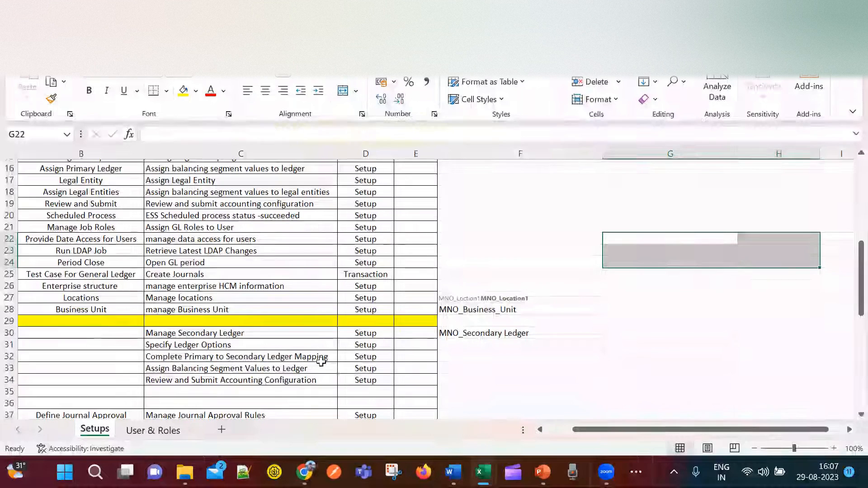
Review the secondary ledger, journal approval and cross validation tasks in the Setups sheet
{"action": "mouse_move", "coordinate": [451, 473]}
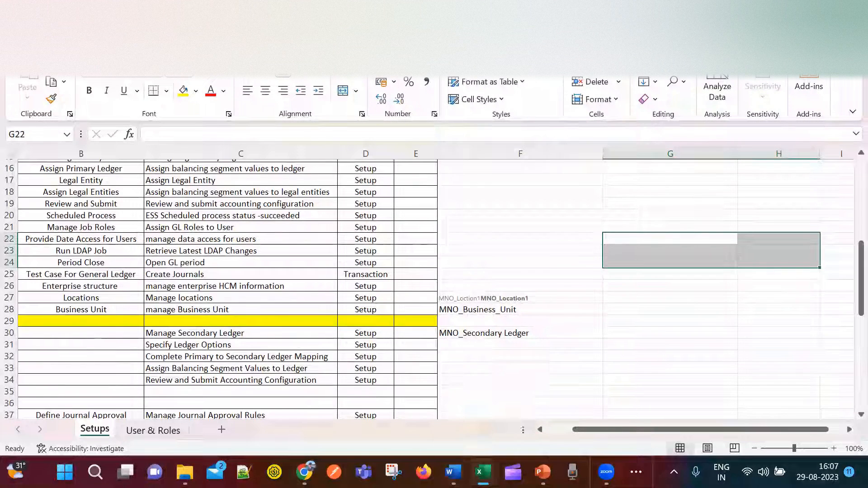
{"action": "mouse_move", "coordinate": [483, 472]}
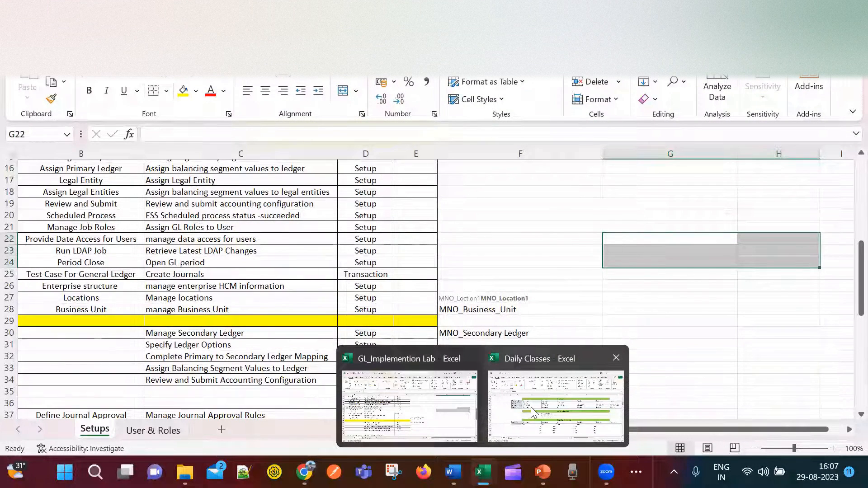
{"action": "left_click", "coordinate": [450, 408]}
{"action": "scroll", "coordinate": [199, 310], "scroll_direction": "down", "scroll_amount": 6}
{"action": "scroll", "coordinate": [210, 310], "scroll_direction": "up", "scroll_amount": 4}
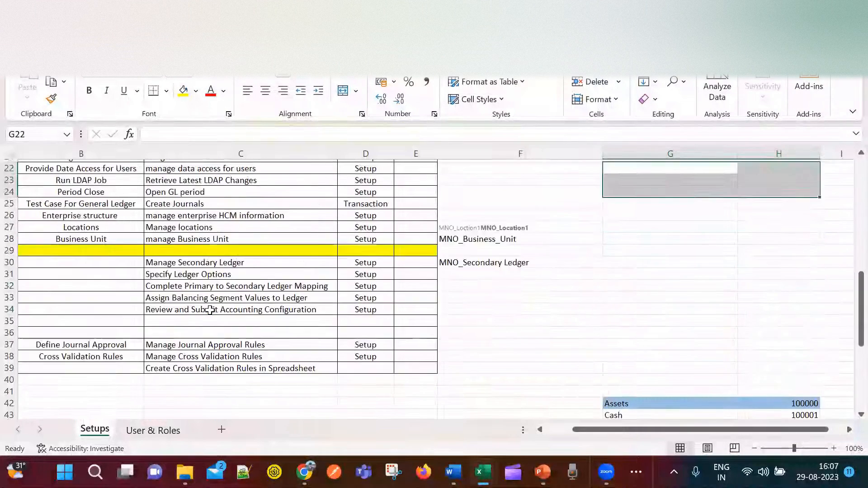
{"action": "scroll", "coordinate": [210, 310], "scroll_direction": "down", "scroll_amount": 5}
{"action": "mouse_move", "coordinate": [483, 472]}
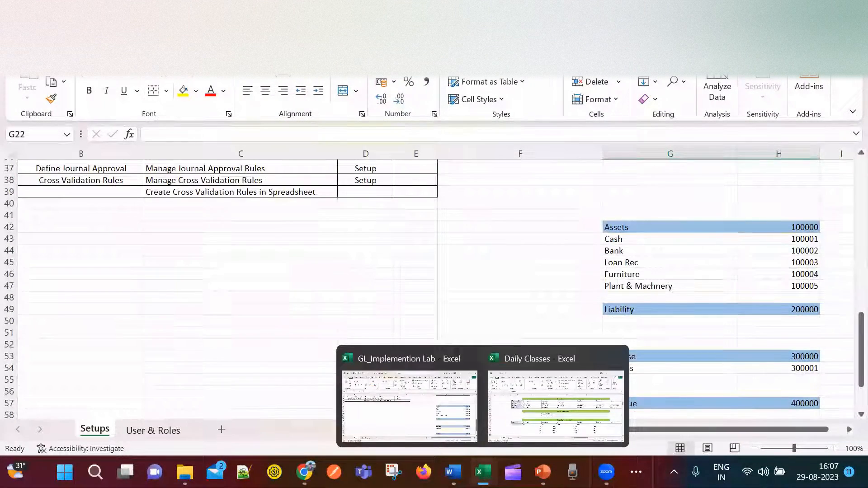
Switch to the Daily Classes workbook and examine its notes down to the Multiple Legers Cases and Implementation Project lists
{"action": "left_click", "coordinate": [556, 406]}
{"action": "scroll", "coordinate": [299, 346], "scroll_direction": "up", "scroll_amount": 5}
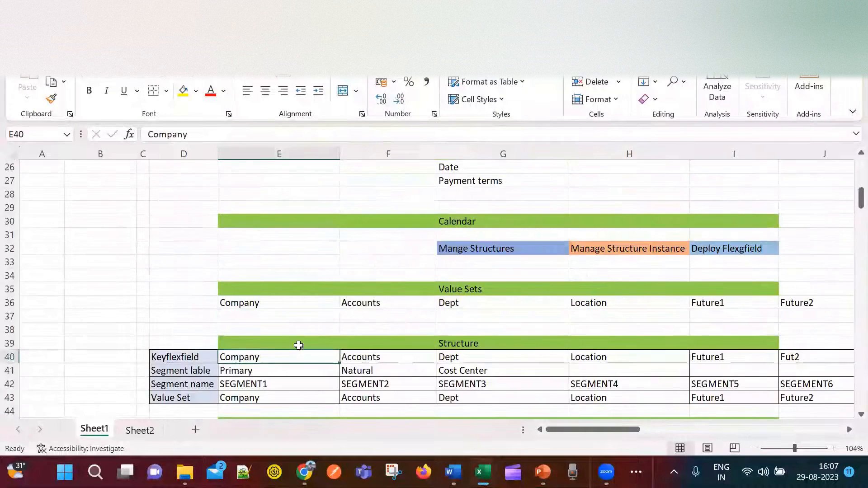
{"action": "scroll", "coordinate": [300, 343], "scroll_direction": "down", "scroll_amount": 20}
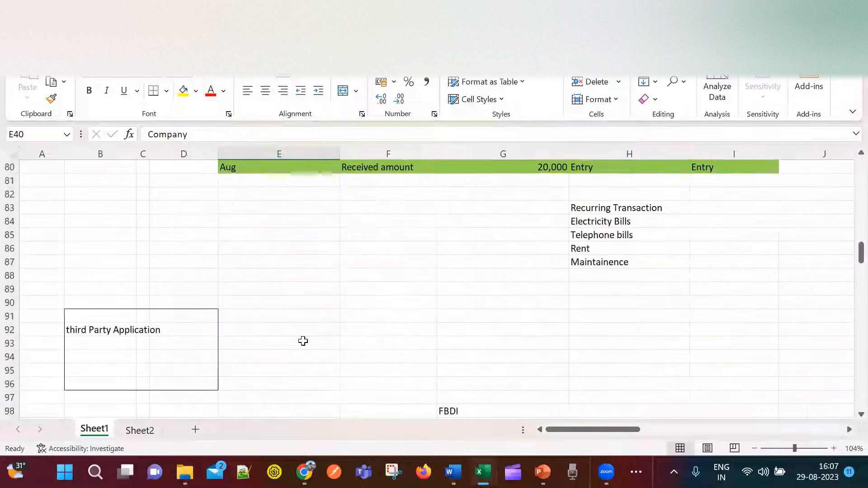
{"action": "scroll", "coordinate": [303, 342], "scroll_direction": "down", "scroll_amount": 14}
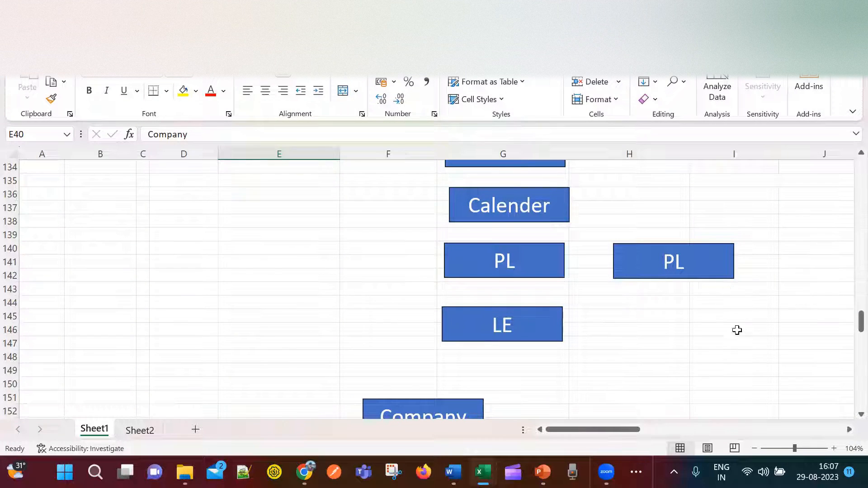
{"action": "left_click", "coordinate": [790, 75]}
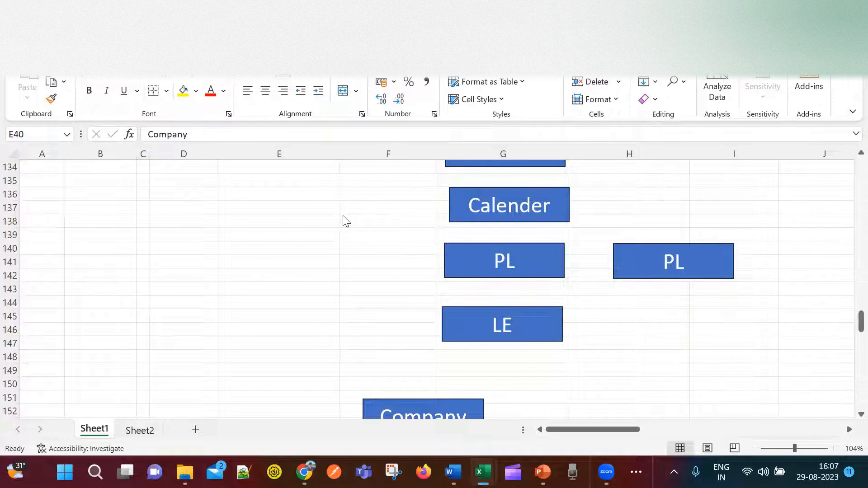
{"action": "scroll", "coordinate": [353, 289], "scroll_direction": "down", "scroll_amount": 13}
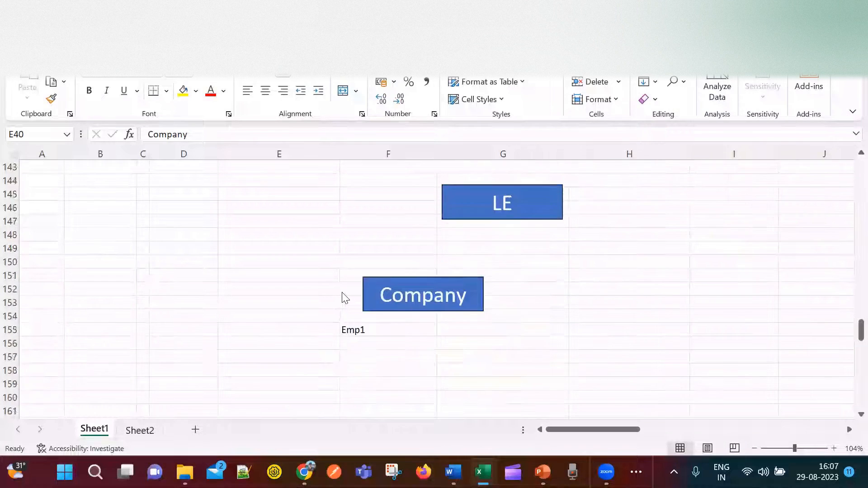
{"action": "scroll", "coordinate": [369, 312], "scroll_direction": "down", "scroll_amount": 10}
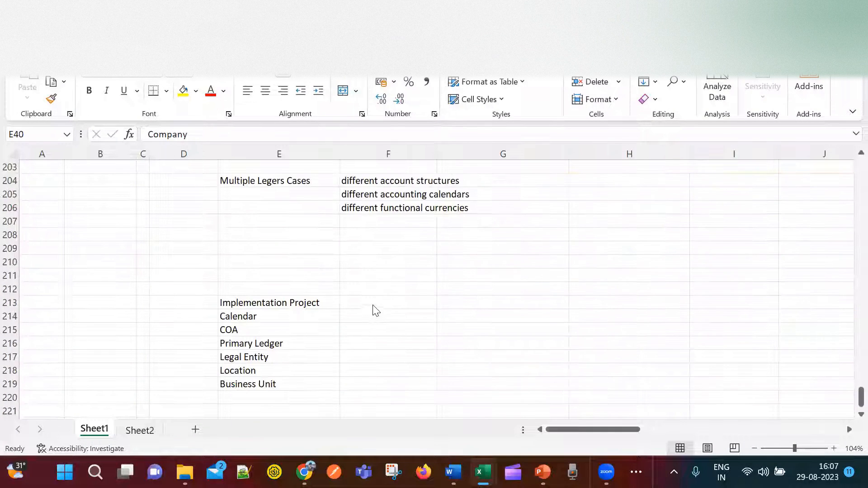
{"action": "left_click", "coordinate": [325, 289]}
{"action": "left_click", "coordinate": [392, 288]}
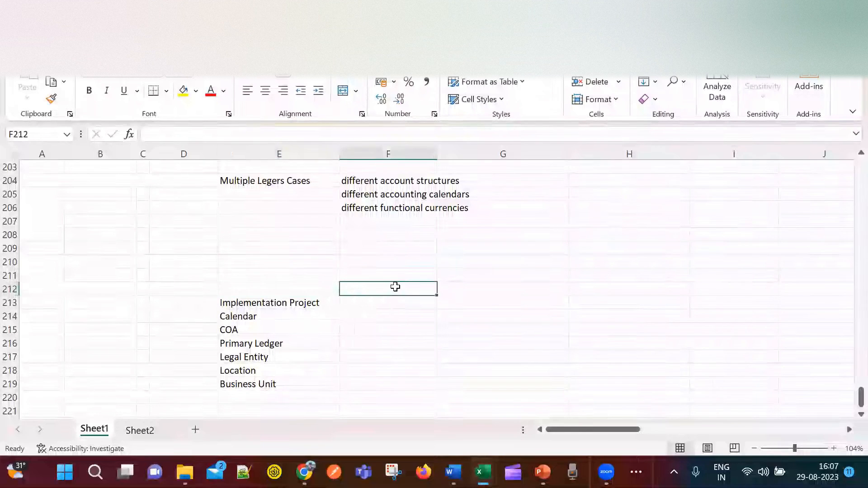
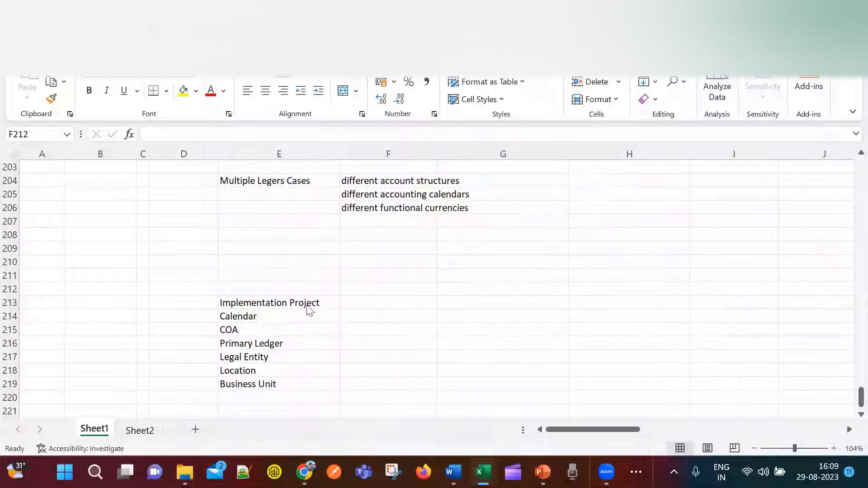
Return to the GL_Implemention Lab workbook and view the secondary ledger tasks in the Setups sheet
{"action": "key", "text": "alt+Tab"}
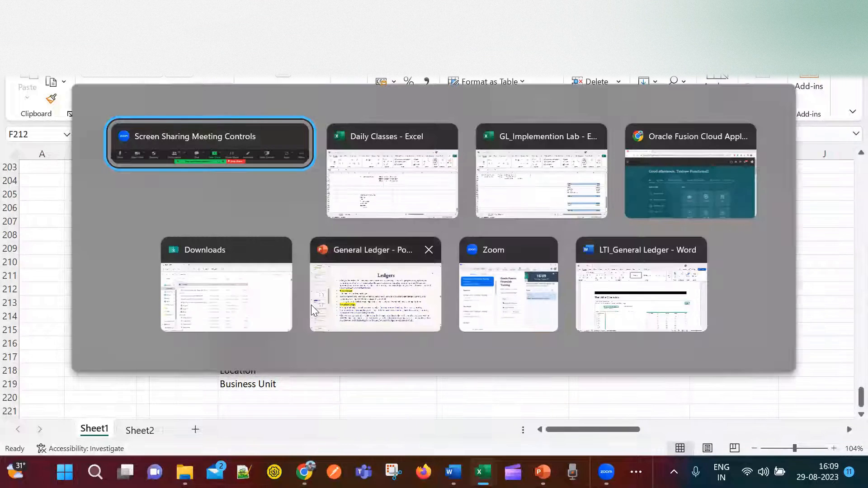
{"action": "left_click", "coordinate": [535, 200]}
{"action": "scroll", "coordinate": [240, 325], "scroll_direction": "up", "scroll_amount": 5}
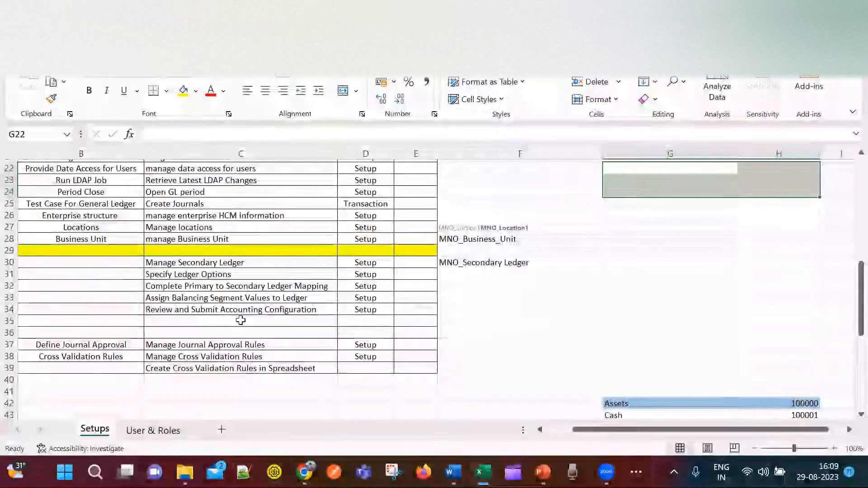
Review the Setups task list from User Creation down to manage Business Unit
{"action": "scroll", "coordinate": [443, 289], "scroll_direction": "up", "scroll_amount": 7}
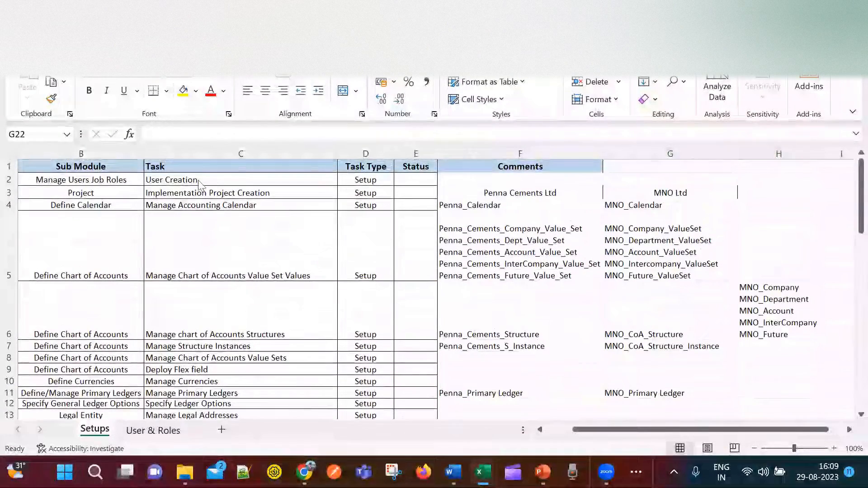
{"action": "left_click", "coordinate": [224, 180]}
{"action": "left_click_drag", "start_coordinate": [239, 185], "coordinate": [265, 184]}
{"action": "scroll", "coordinate": [310, 308], "scroll_direction": "up", "scroll_amount": 1}
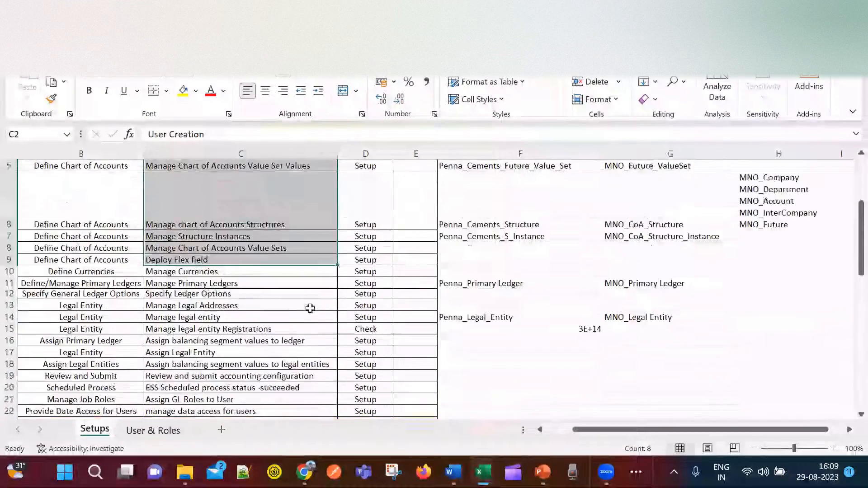
{"action": "scroll", "coordinate": [310, 309], "scroll_direction": "up", "scroll_amount": 4}
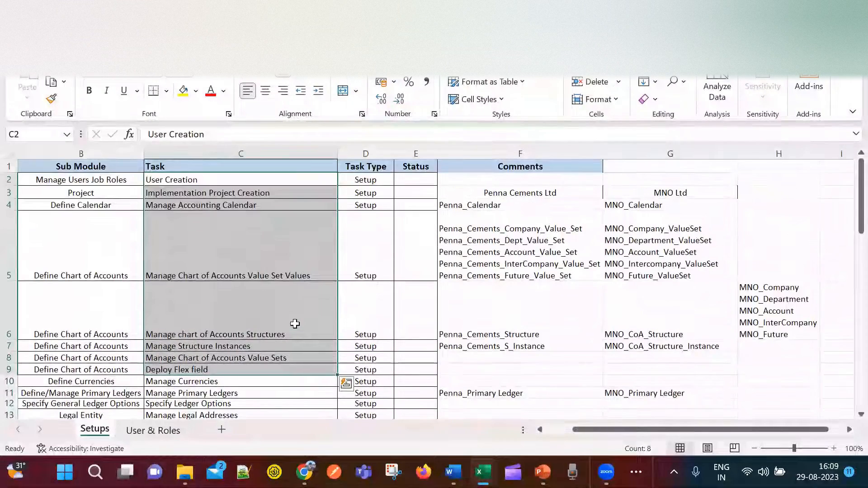
{"action": "scroll", "coordinate": [295, 323], "scroll_direction": "down", "scroll_amount": 3}
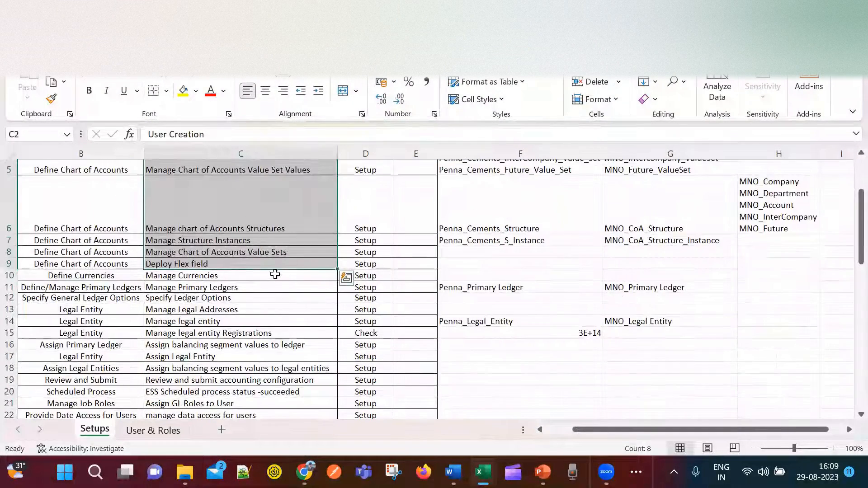
{"action": "left_click", "coordinate": [486, 276]}
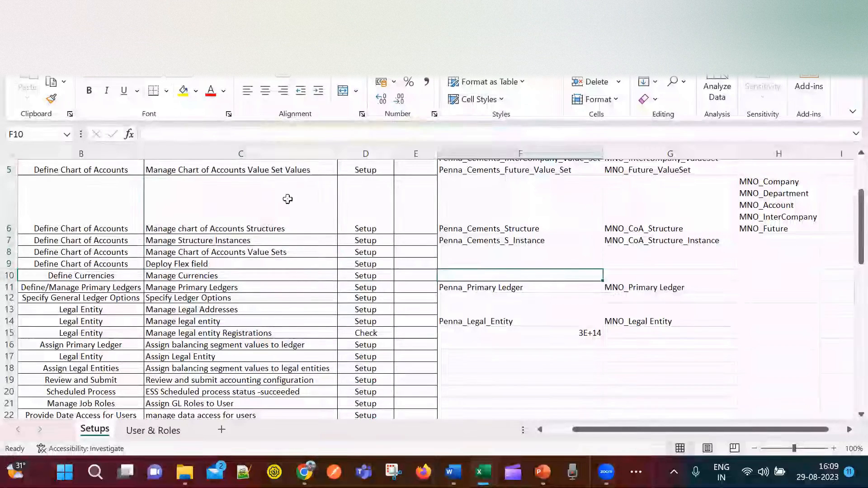
{"action": "left_click_drag", "start_coordinate": [274, 273], "coordinate": [289, 404]}
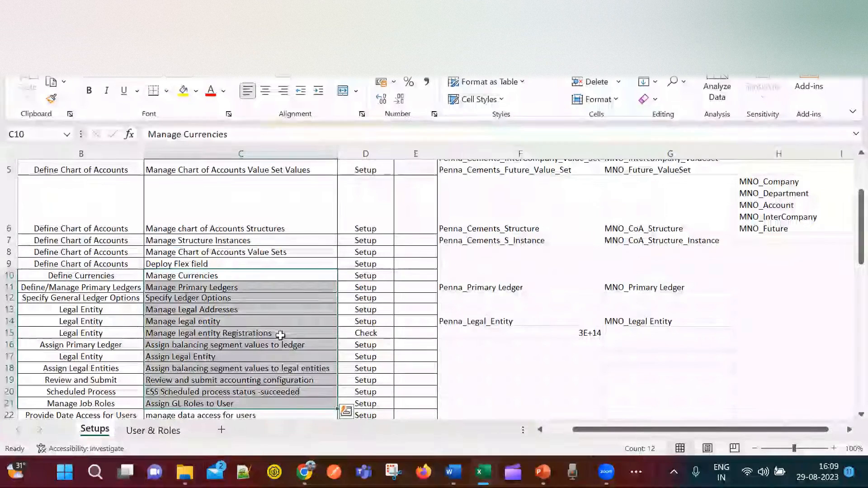
{"action": "scroll", "coordinate": [281, 340], "scroll_direction": "down", "scroll_amount": 1}
{"action": "scroll", "coordinate": [281, 339], "scroll_direction": "down", "scroll_amount": 2}
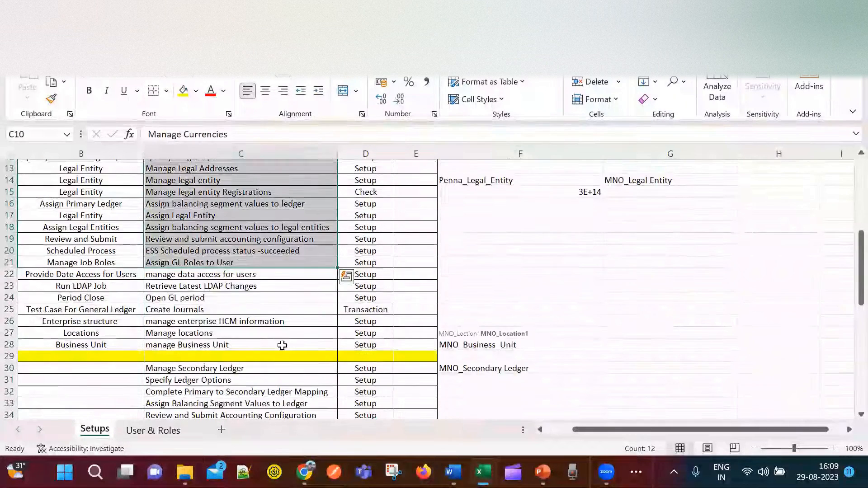
{"action": "left_click", "coordinate": [281, 344]}
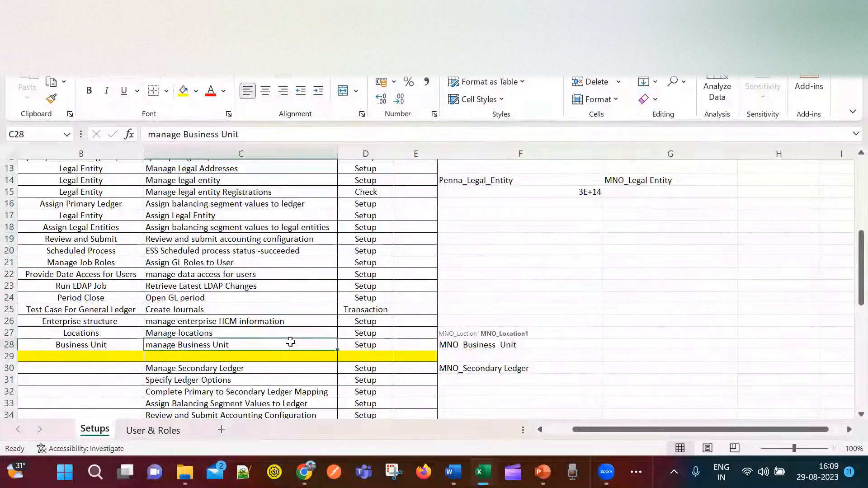
{"action": "scroll", "coordinate": [290, 340], "scroll_direction": "up", "scroll_amount": 5}
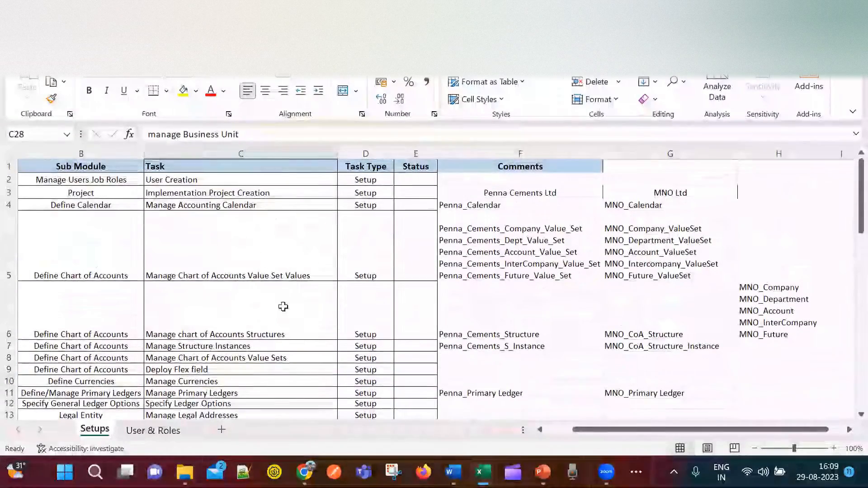
{"action": "left_click_drag", "start_coordinate": [257, 180], "coordinate": [275, 392]}
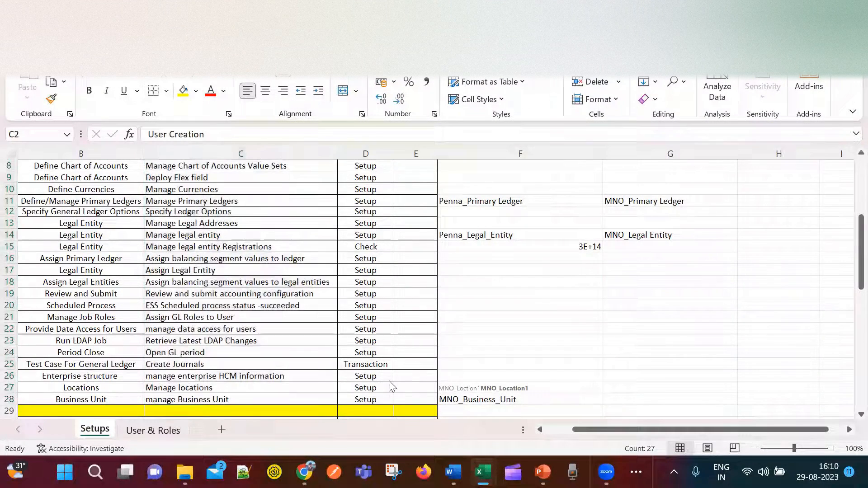
Switch to the Daily Classes workbook and enter 1 in F213:F219 for every item from Implementation Project to Business Unit
{"action": "key", "text": "alt+Tab"}
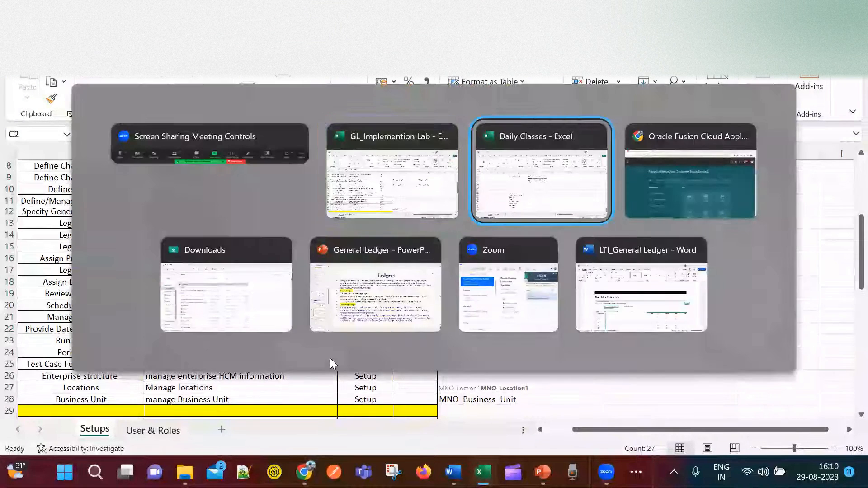
{"action": "left_click", "coordinate": [363, 301]}
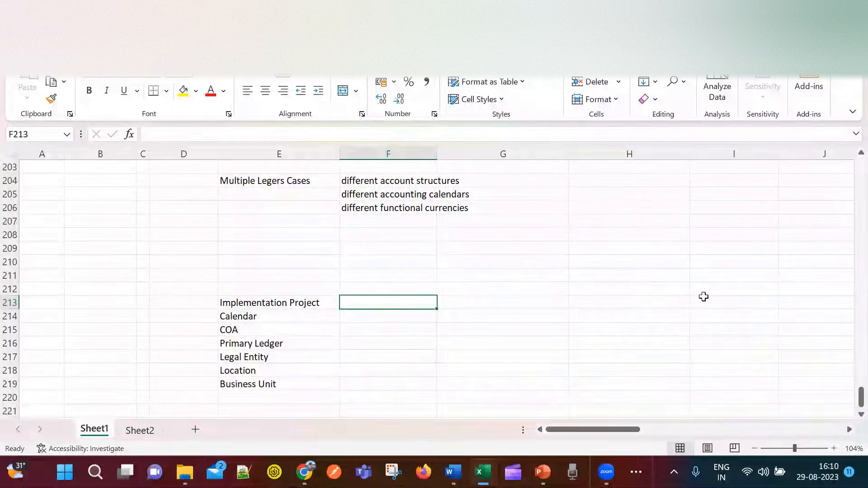
{"action": "type", "text": "1"}
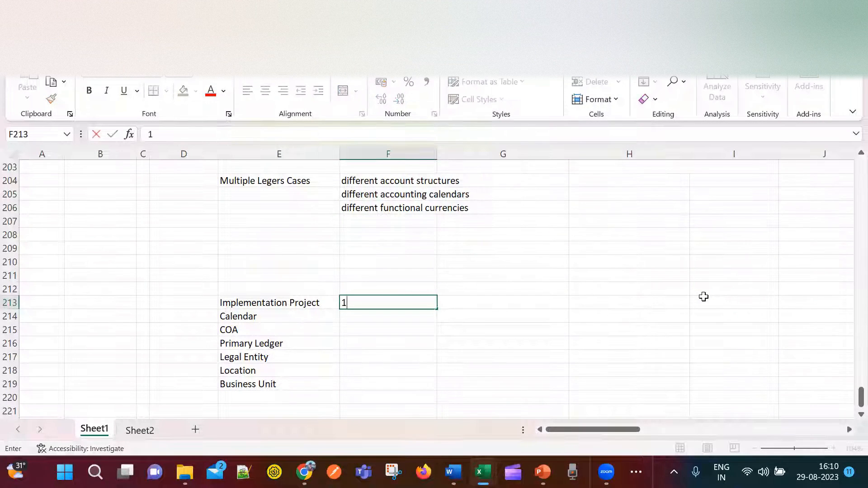
{"action": "key", "text": "Return"}
{"action": "type", "text": "1"}
{"action": "key", "text": "Return"}
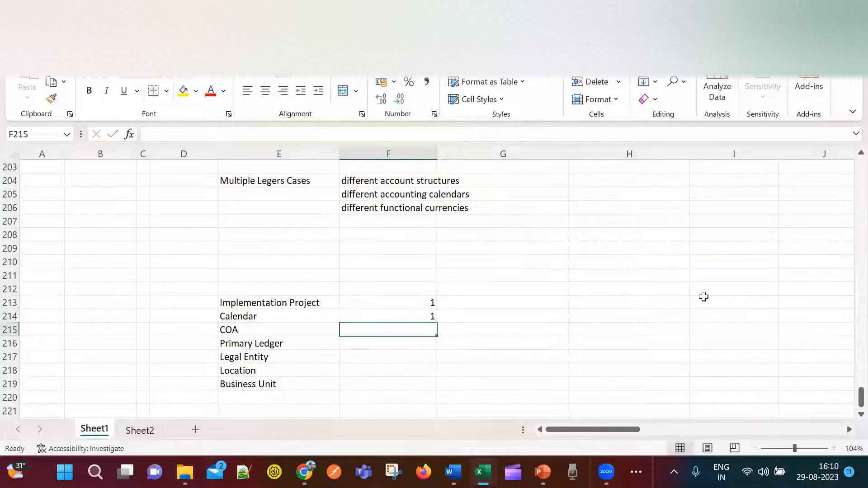
{"action": "type", "text": "1"}
{"action": "key", "text": "Return"}
{"action": "type", "text": "1"}
{"action": "key", "text": "Return"}
{"action": "type", "text": "1"}
{"action": "key", "text": "Return"}
{"action": "type", "text": "1"}
{"action": "key", "text": "Return"}
{"action": "type", "text": "1"}
{"action": "key", "text": "Return"}
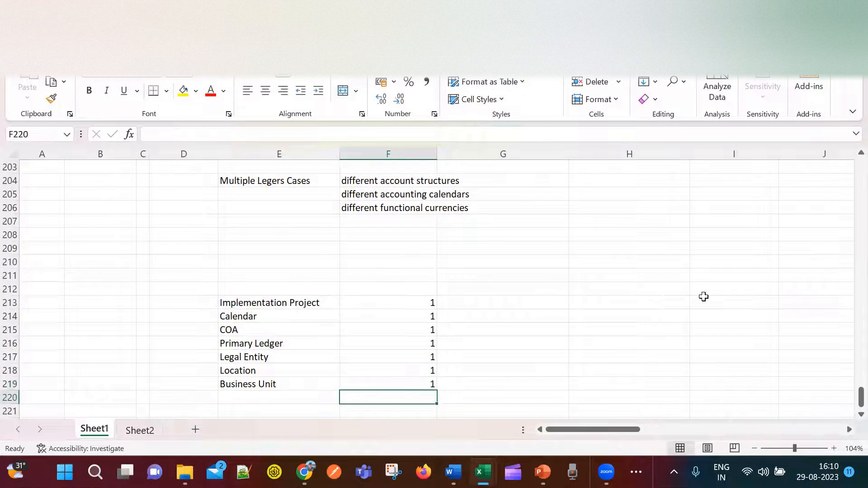
Add the column headings MNO in F212 and ABC in G212 above the implementation list
{"action": "key", "text": "Up"}
{"action": "key", "text": "Up"}
{"action": "key", "text": "Up"}
{"action": "key", "text": "Up"}
{"action": "key", "text": "Up"}
{"action": "key", "text": "Up"}
{"action": "key", "text": "Up"}
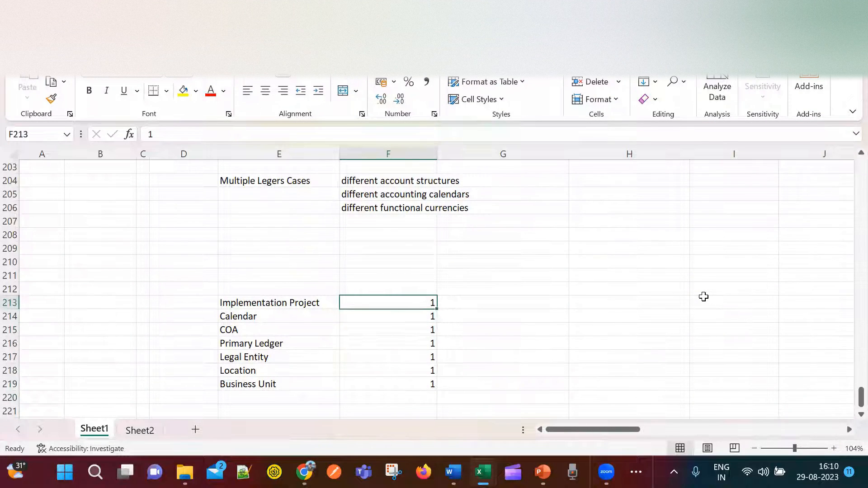
{"action": "key", "text": "Up"}
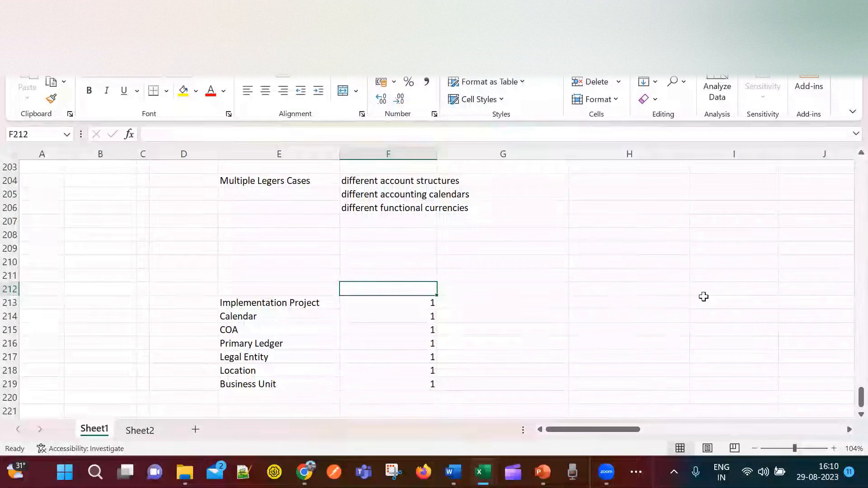
{"action": "type", "text": "MNO"}
{"action": "key", "text": "Tab"}
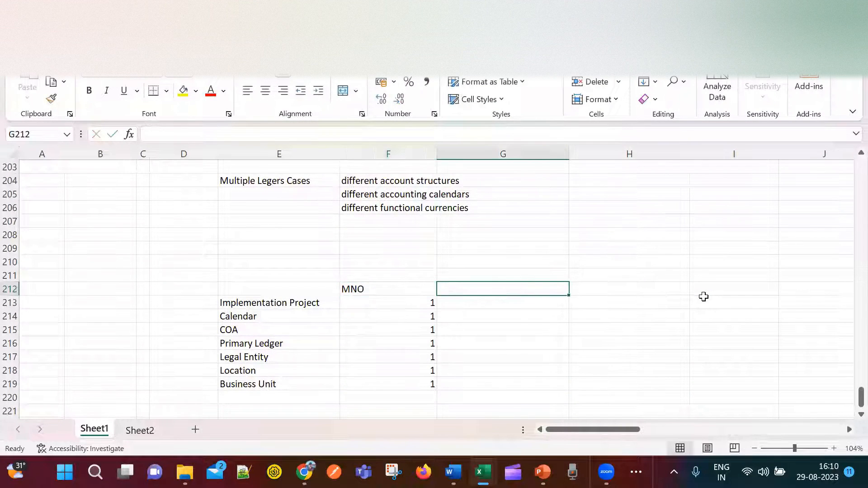
{"action": "type", "text": "AM"}
{"action": "key", "text": "BackSpace"}
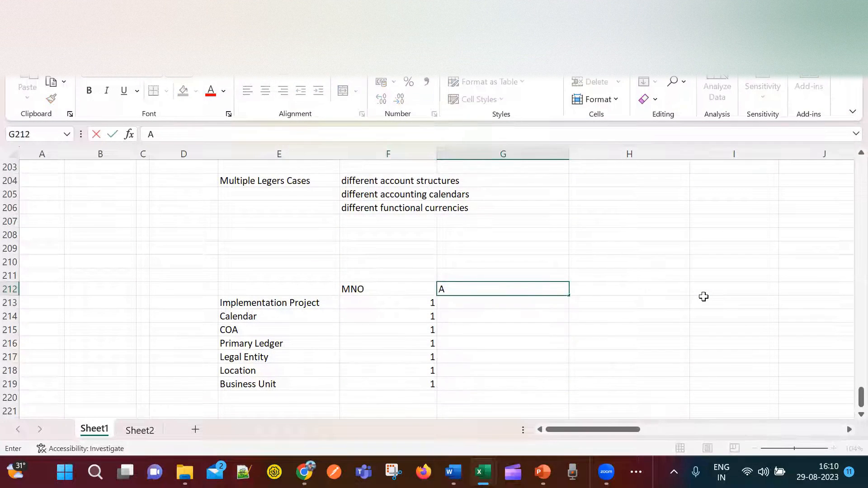
{"action": "type", "text": "BC"}
{"action": "key", "text": "Tab"}
Enter 1 for Implementation Project and 2 for Calendar in the ABC column
{"action": "key", "text": "Left"}
{"action": "key", "text": "Down"}
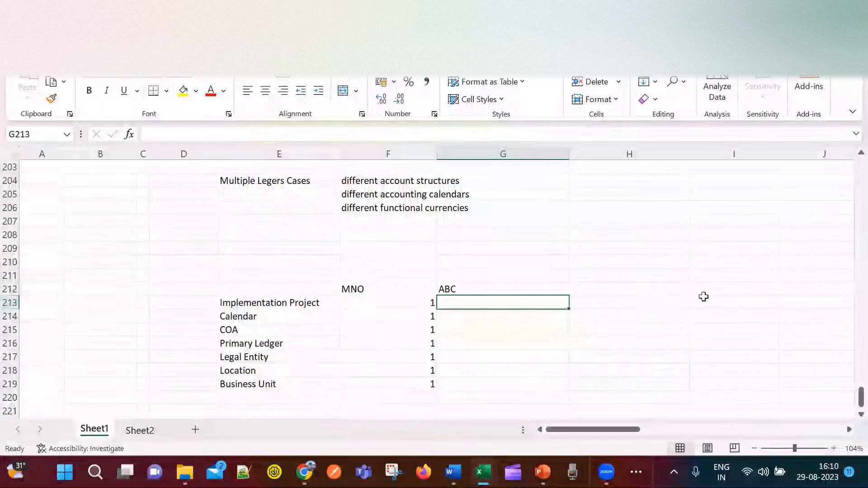
{"action": "type", "text": "1"}
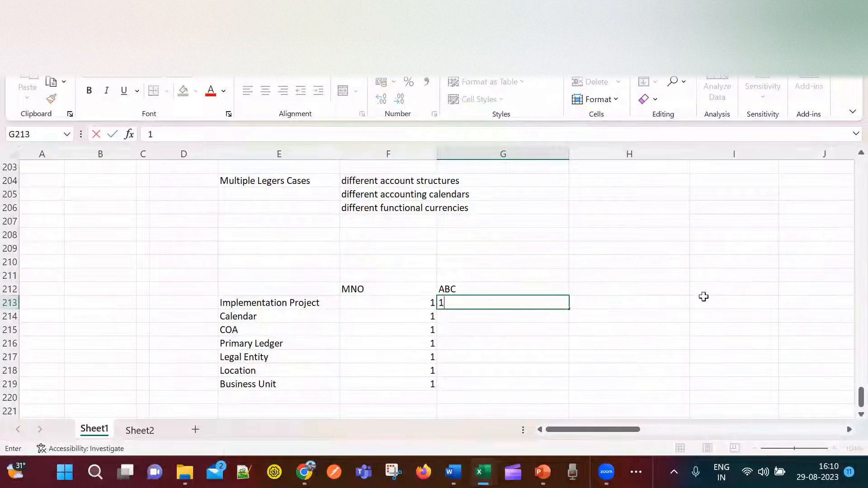
{"action": "key", "text": "Return"}
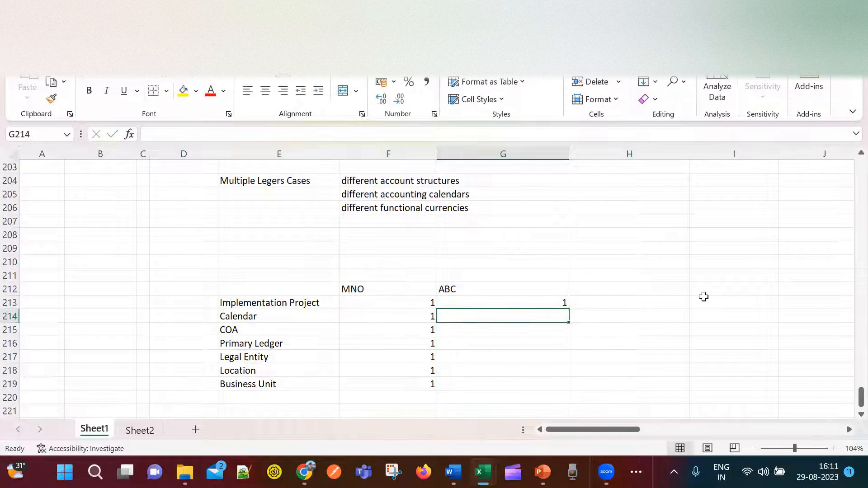
{"action": "key", "text": "Up"}
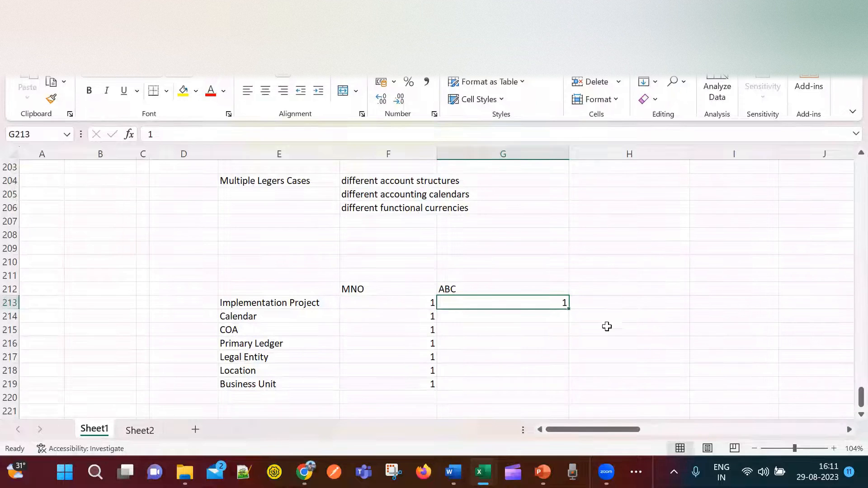
{"action": "left_click", "coordinate": [549, 315]}
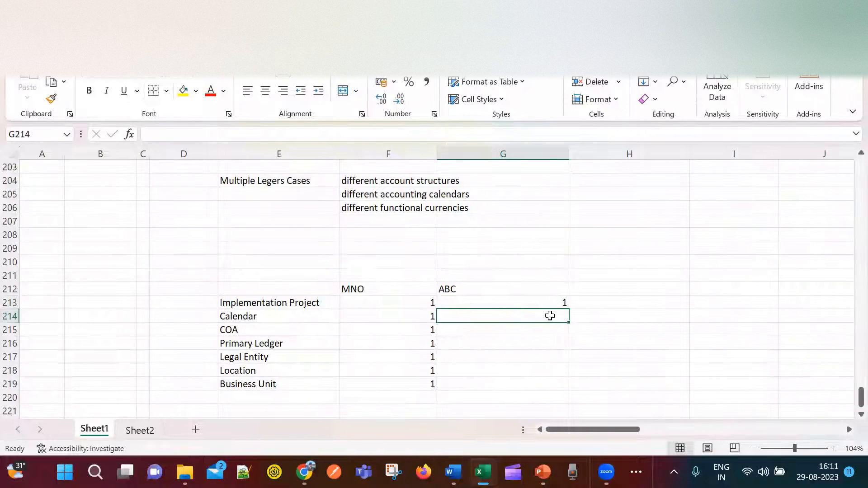
{"action": "key", "text": "Up"}
{"action": "key", "text": "Down"}
{"action": "type", "text": "2"}
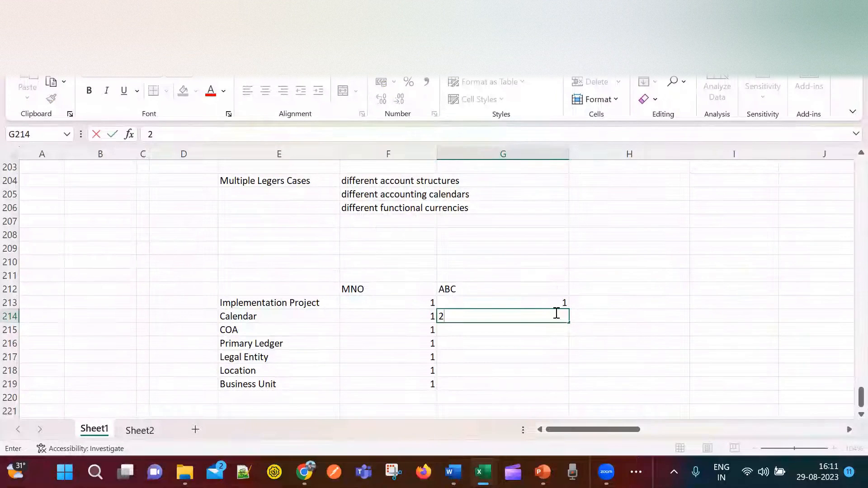
{"action": "key", "text": "Return"}
{"action": "left_click", "coordinate": [556, 313]}
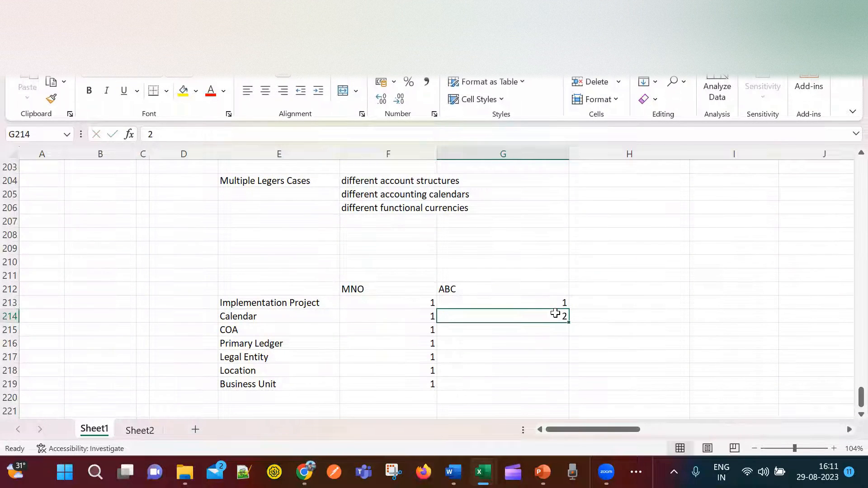
Fill the ABC heading cell G212 with yellow
{"action": "key", "text": "Right"}
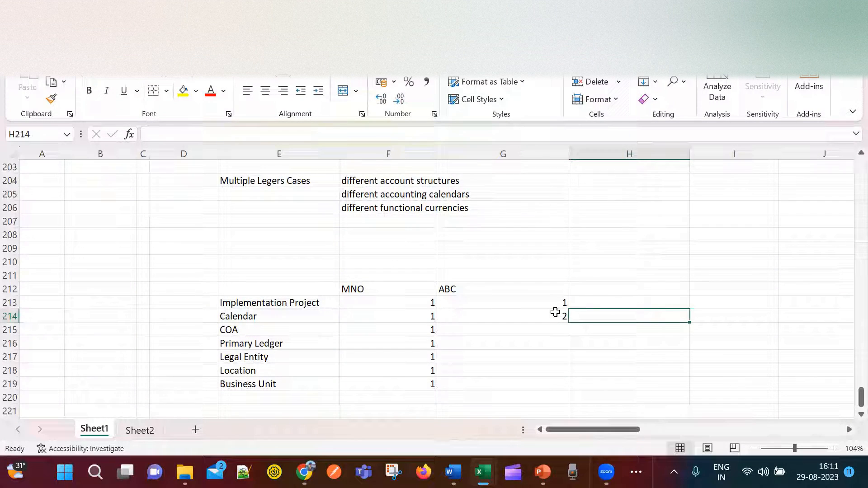
{"action": "left_click", "coordinate": [543, 314]}
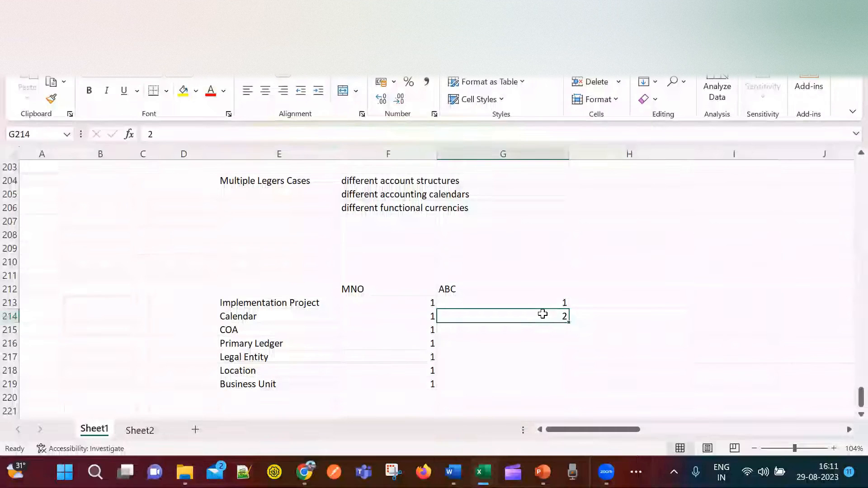
{"action": "left_click", "coordinate": [549, 283]}
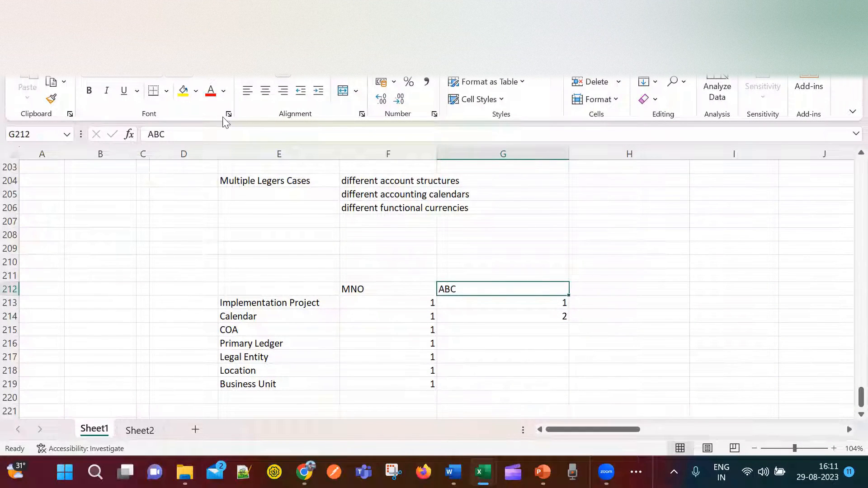
{"action": "left_click", "coordinate": [184, 90]}
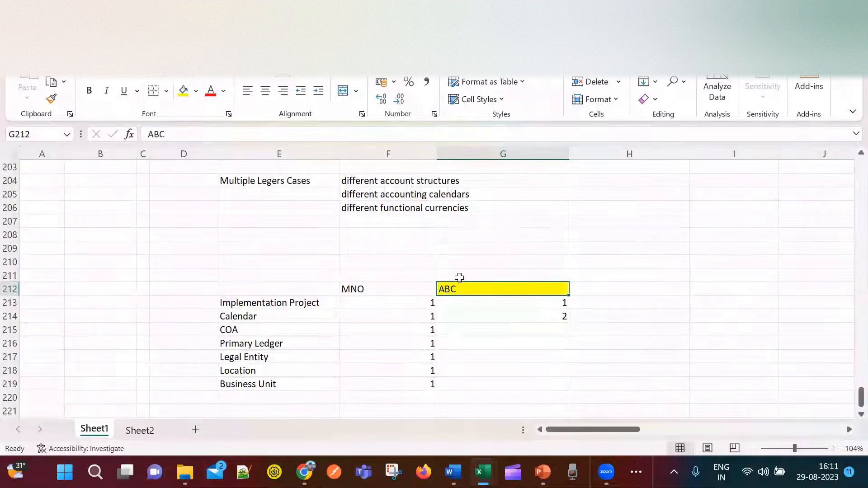
Examine the ABC column's rows and the primary ledger comparison of calendar, currency and COA above the Multiple Legers Cases notes
{"action": "left_click", "coordinate": [534, 316]}
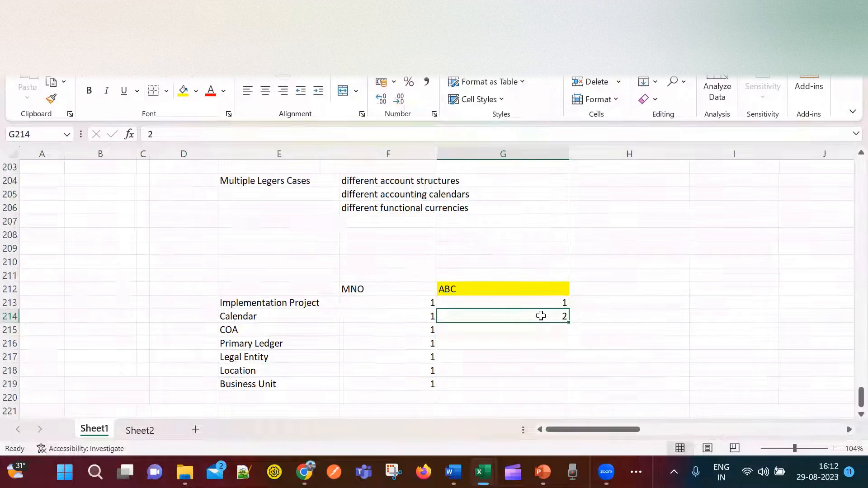
{"action": "left_click", "coordinate": [602, 319]}
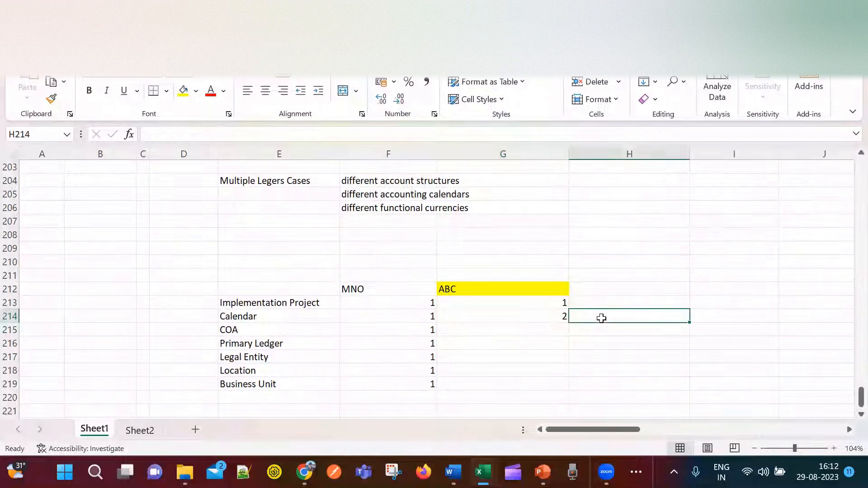
{"action": "key", "text": "Down"}
{"action": "key", "text": "Down"}
{"action": "key", "text": "Down"}
{"action": "key", "text": "Left"}
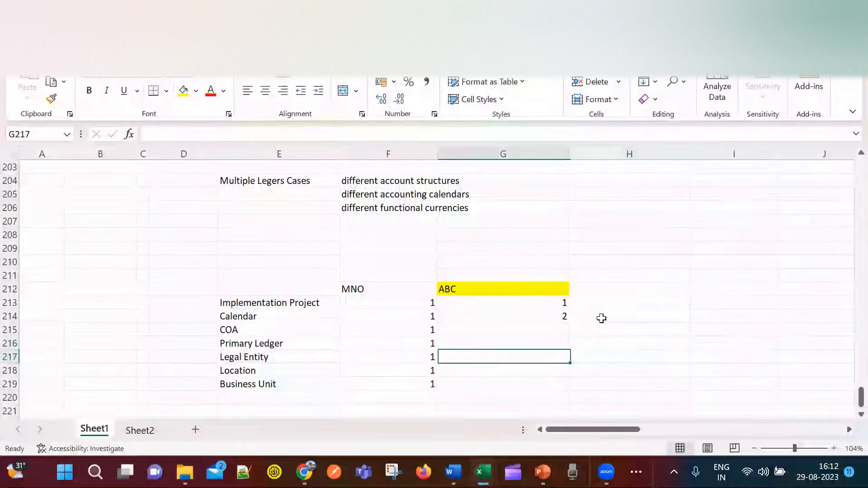
{"action": "key", "text": "Up"}
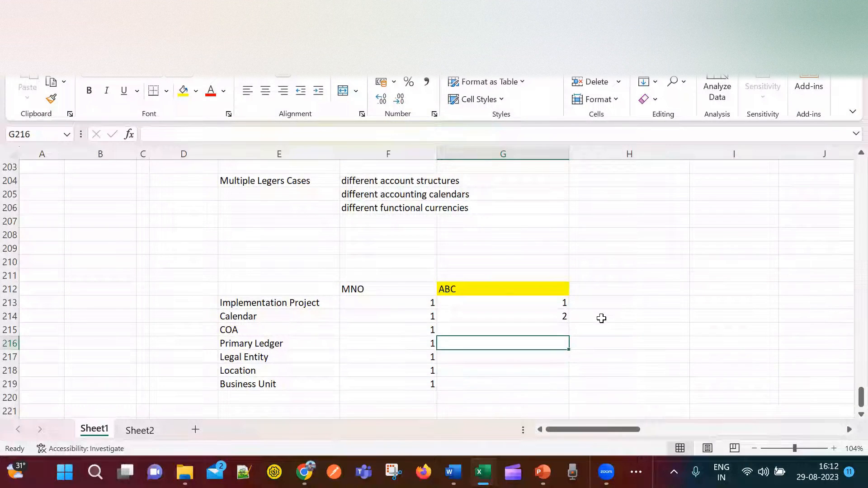
{"action": "scroll", "coordinate": [849, 328], "scroll_direction": "up", "scroll_amount": 3}
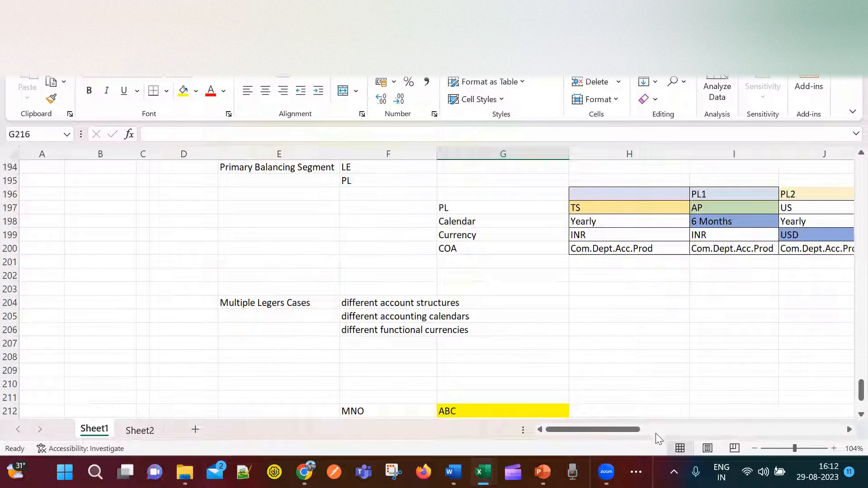
Examine the PL1, PL2 and PL3 headings and the Calendar, Currency and COA row labels of the primary ledger comparison
{"action": "left_click_drag", "start_coordinate": [620, 430], "coordinate": [642, 430]}
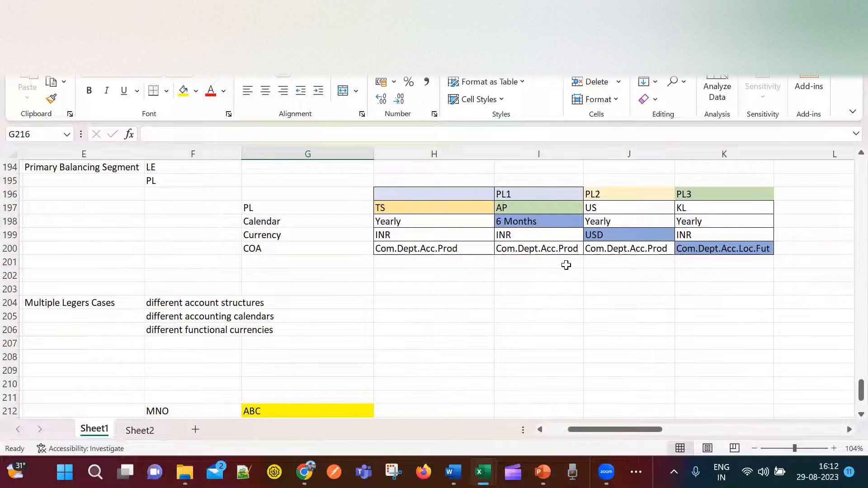
{"action": "left_click_drag", "start_coordinate": [535, 193], "coordinate": [756, 195]}
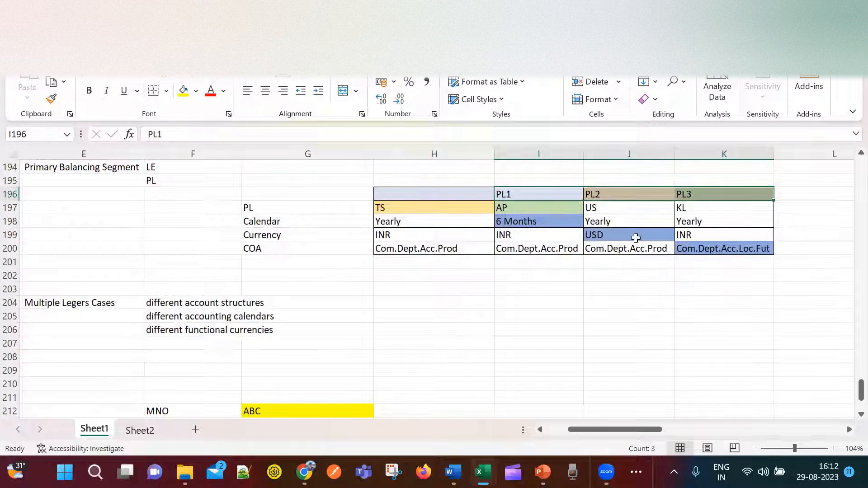
{"action": "left_click", "coordinate": [618, 340]}
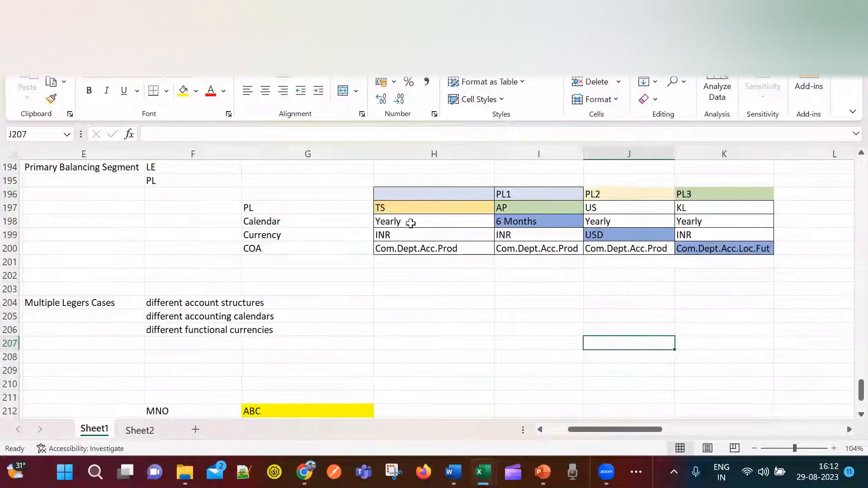
{"action": "left_click", "coordinate": [285, 224]}
{"action": "left_click", "coordinate": [295, 238]}
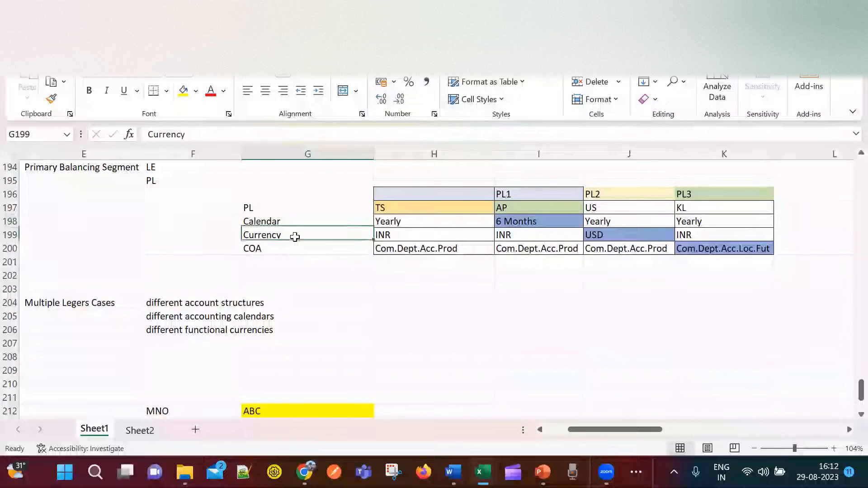
{"action": "left_click", "coordinate": [300, 250]}
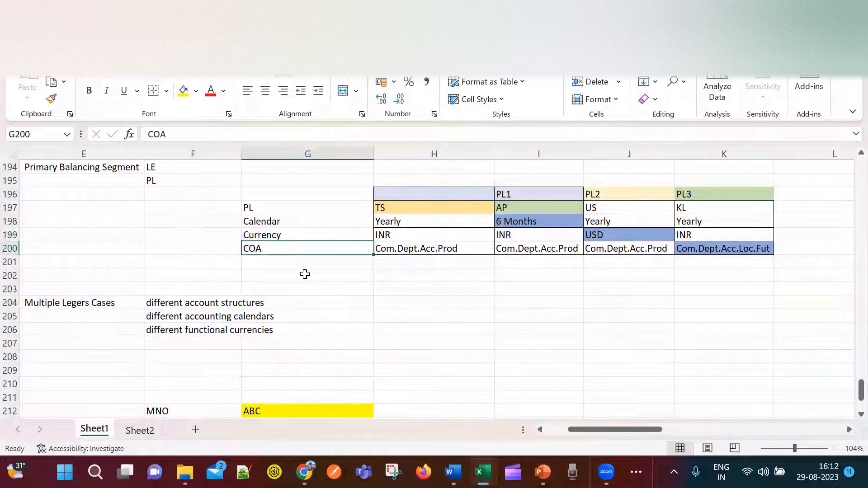
{"action": "left_click", "coordinate": [300, 182]}
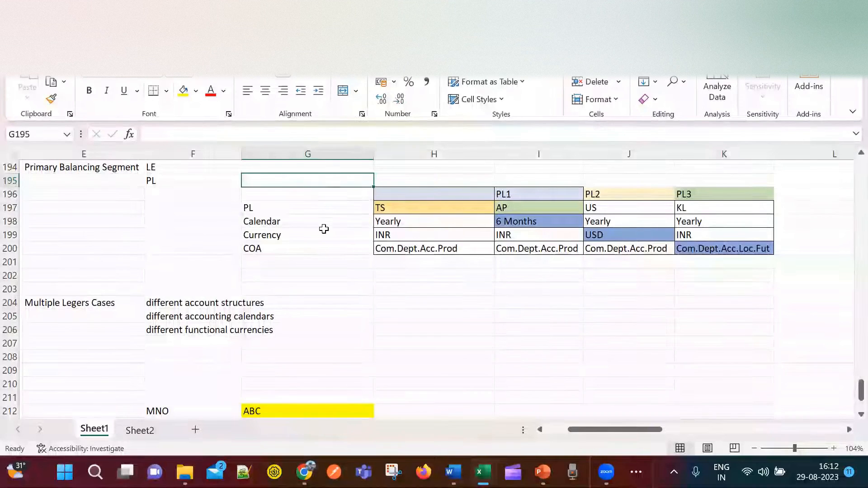
{"action": "left_click_drag", "start_coordinate": [317, 221], "coordinate": [314, 248]}
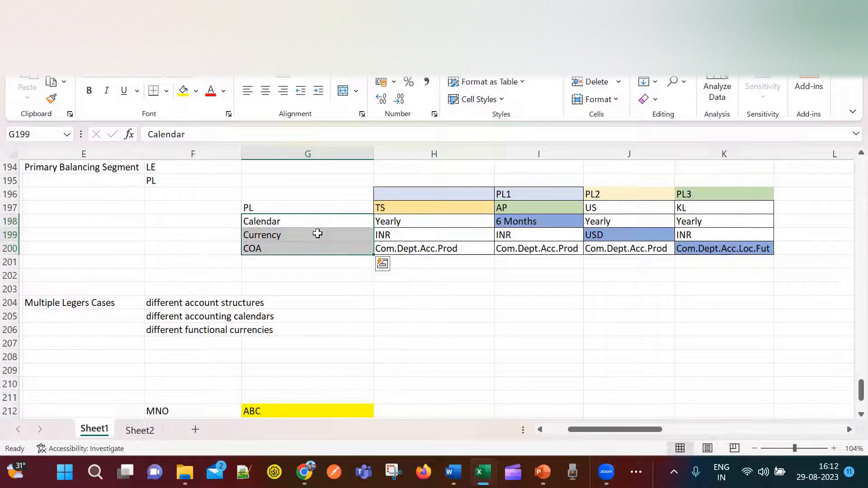
{"action": "left_click", "coordinate": [318, 234]}
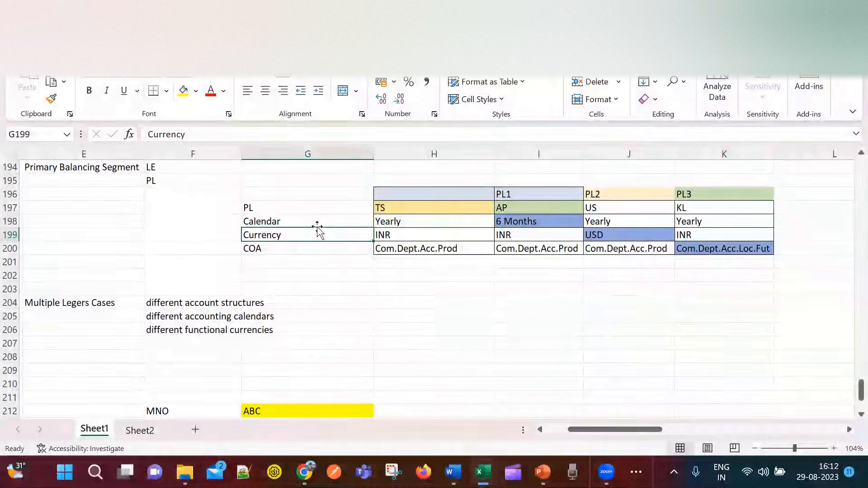
{"action": "left_click_drag", "start_coordinate": [540, 168], "coordinate": [543, 276]}
{"action": "left_click", "coordinate": [624, 291]}
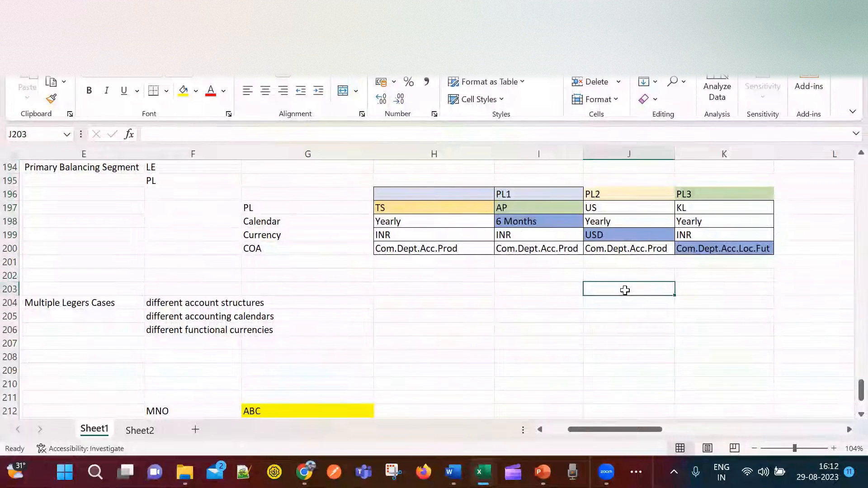
Compare the calendar row across all ledgers, and check the PL1, PL2 and PL3 columns for differences in calendar, currency and COA
{"action": "left_click", "coordinate": [261, 223]}
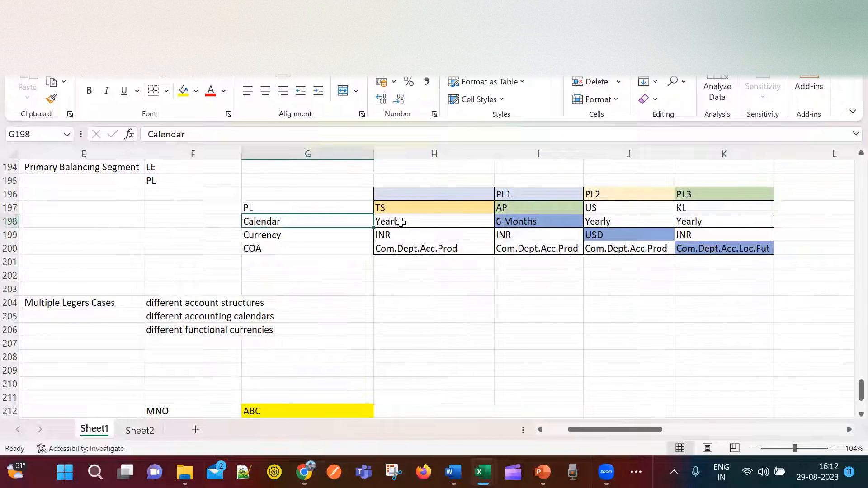
{"action": "left_click", "coordinate": [438, 220]}
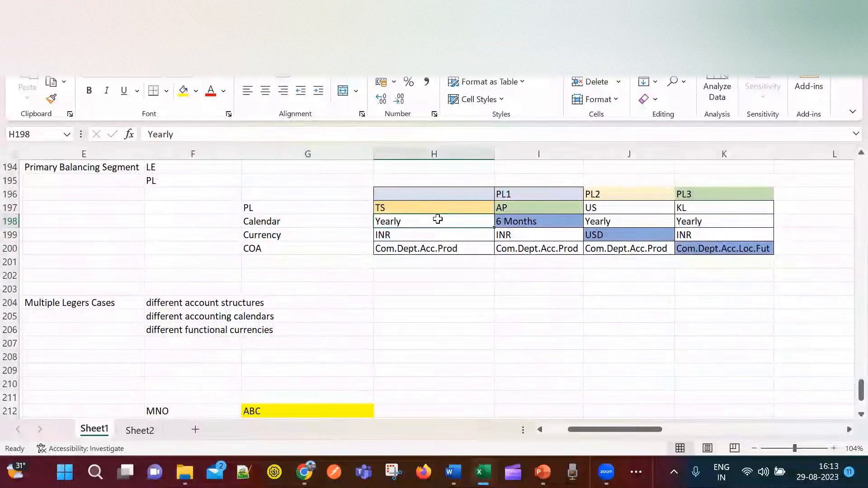
{"action": "left_click", "coordinate": [558, 221]}
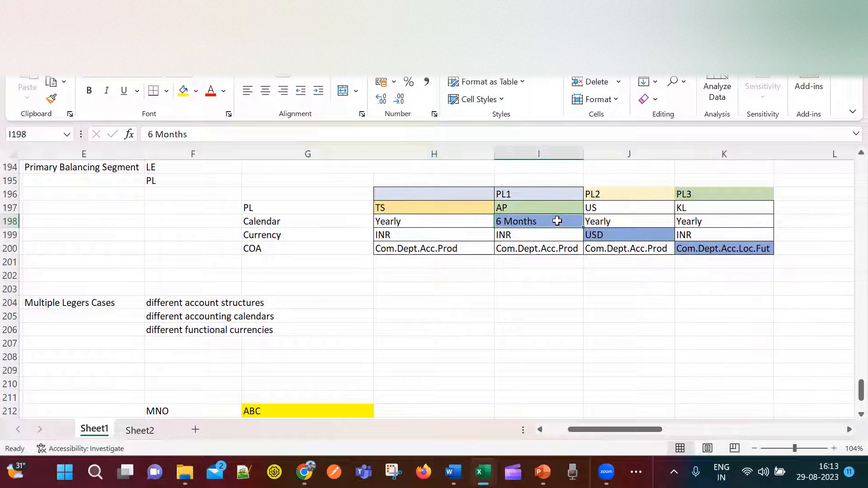
{"action": "left_click_drag", "start_coordinate": [628, 225], "coordinate": [705, 220]}
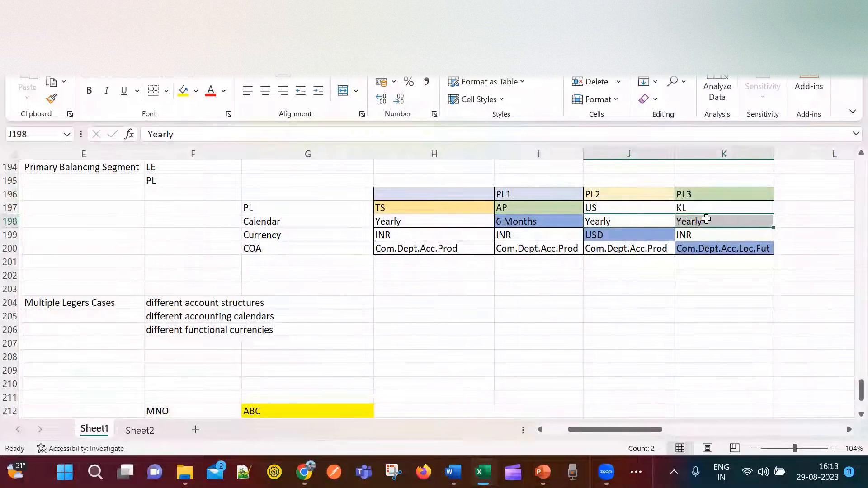
{"action": "left_click_drag", "start_coordinate": [544, 178], "coordinate": [544, 274]}
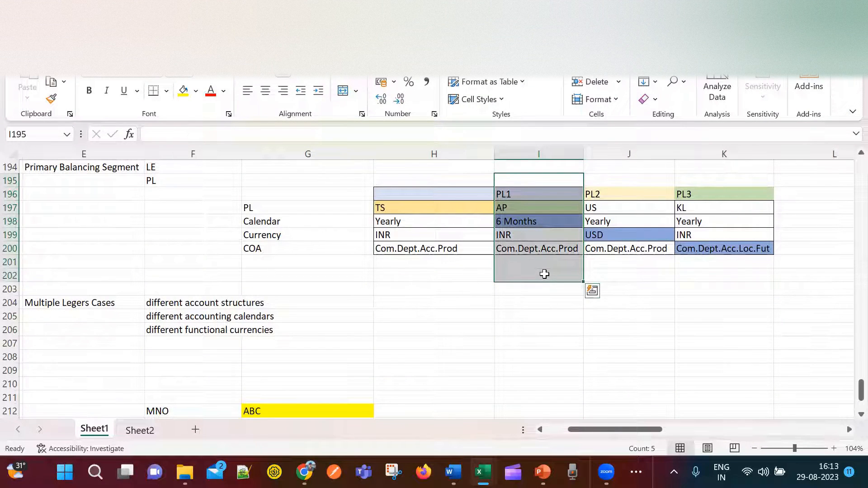
{"action": "left_click", "coordinate": [328, 234]}
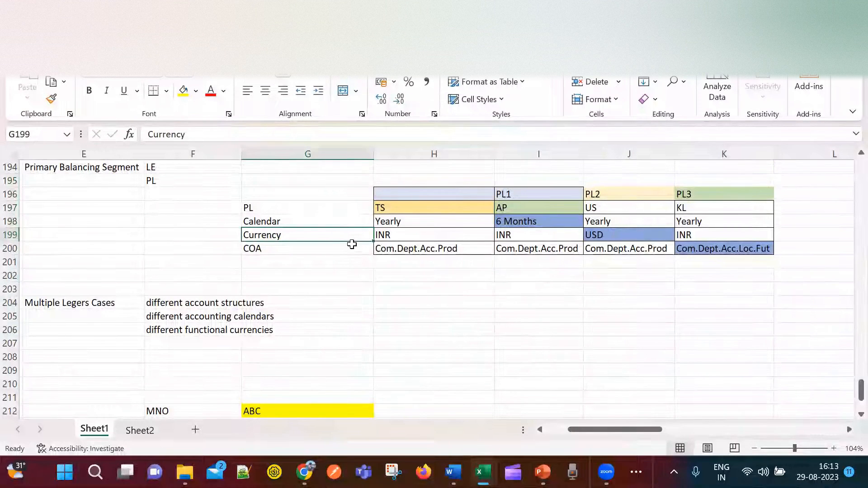
{"action": "left_click_drag", "start_coordinate": [625, 174], "coordinate": [631, 275]}
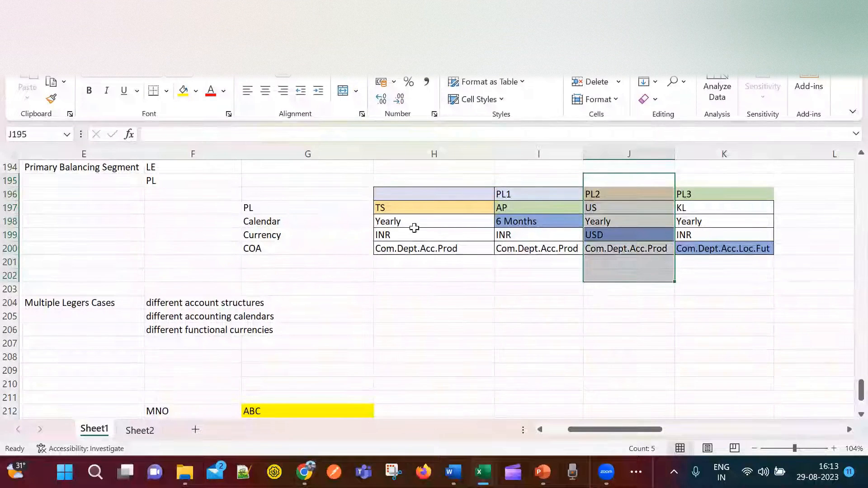
{"action": "left_click", "coordinate": [620, 178]}
{"action": "left_click_drag", "start_coordinate": [623, 189], "coordinate": [623, 276]}
{"action": "left_click_drag", "start_coordinate": [702, 177], "coordinate": [709, 273]}
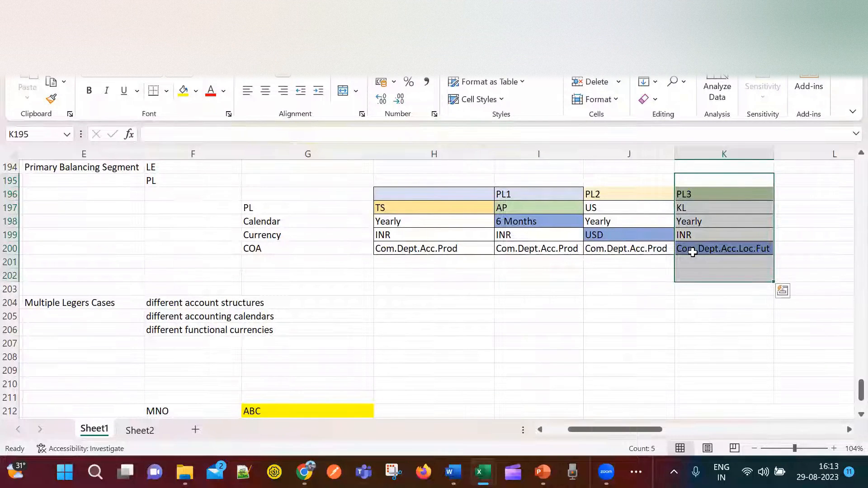
{"action": "left_click", "coordinate": [700, 236]}
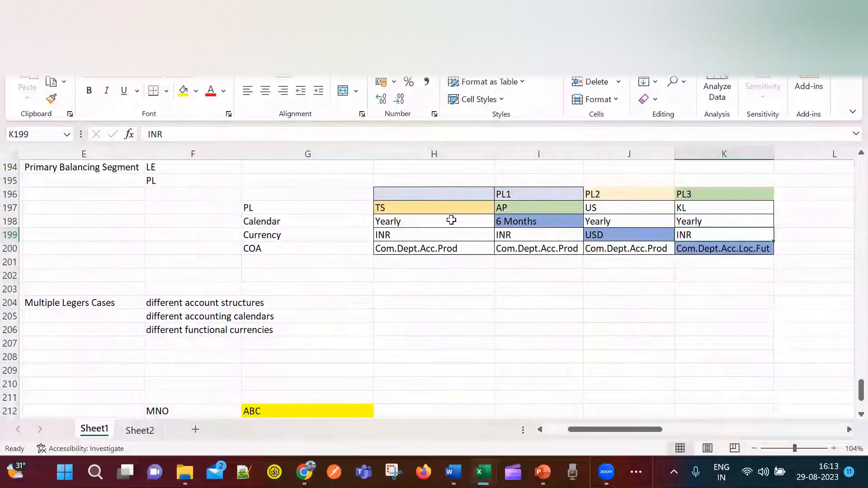
Review the TS column in full against the PL1, PL2 and PL3 columns of the ledger comparison
{"action": "left_click_drag", "start_coordinate": [420, 163], "coordinate": [413, 306]}
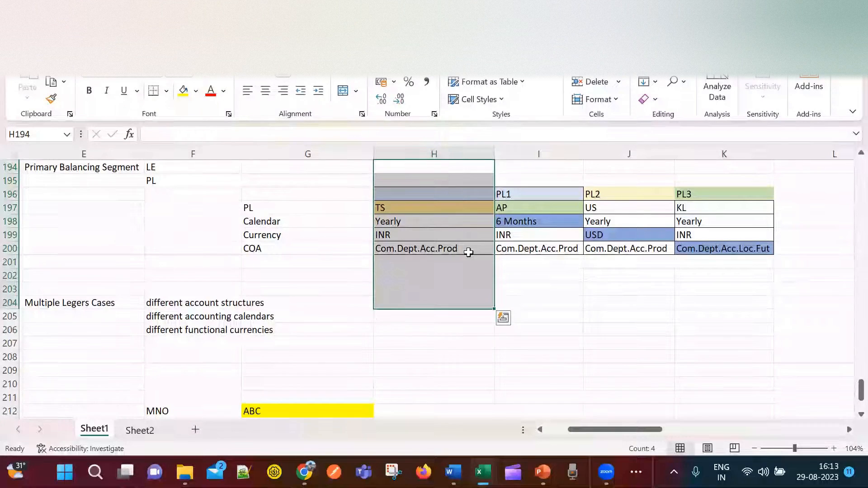
{"action": "left_click", "coordinate": [635, 307]}
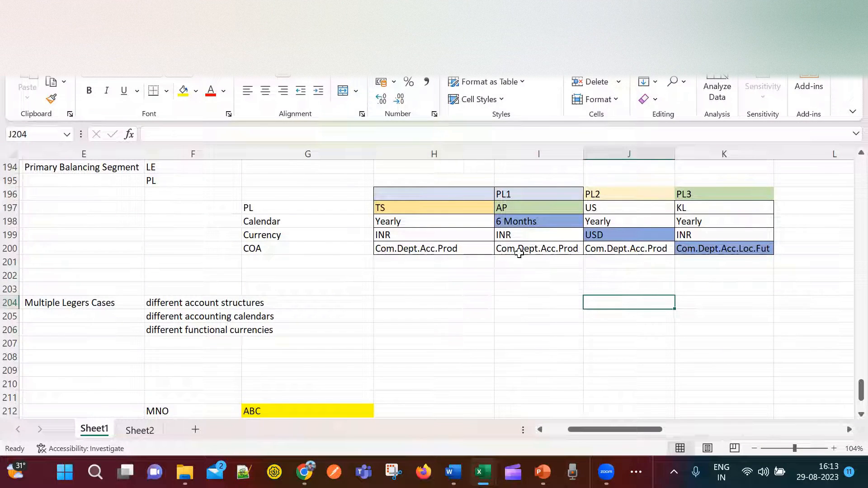
{"action": "left_click_drag", "start_coordinate": [541, 168], "coordinate": [554, 277]}
{"action": "left_click_drag", "start_coordinate": [628, 169], "coordinate": [626, 288]}
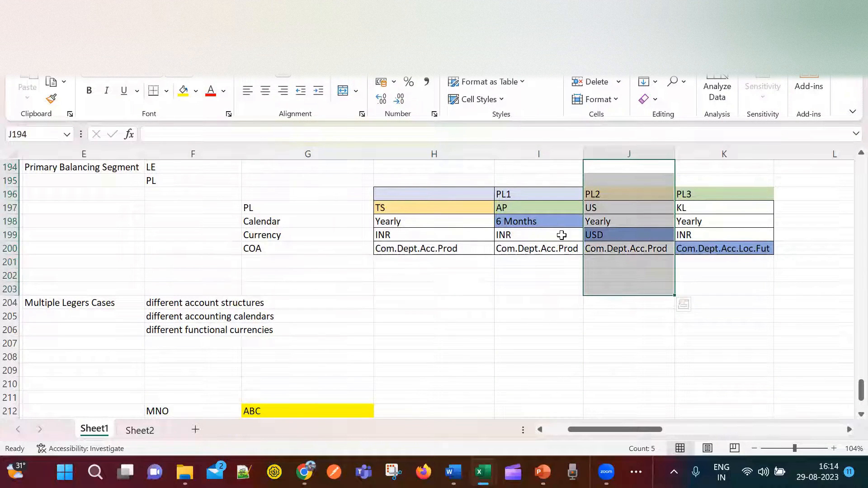
{"action": "left_click_drag", "start_coordinate": [706, 166], "coordinate": [722, 290]}
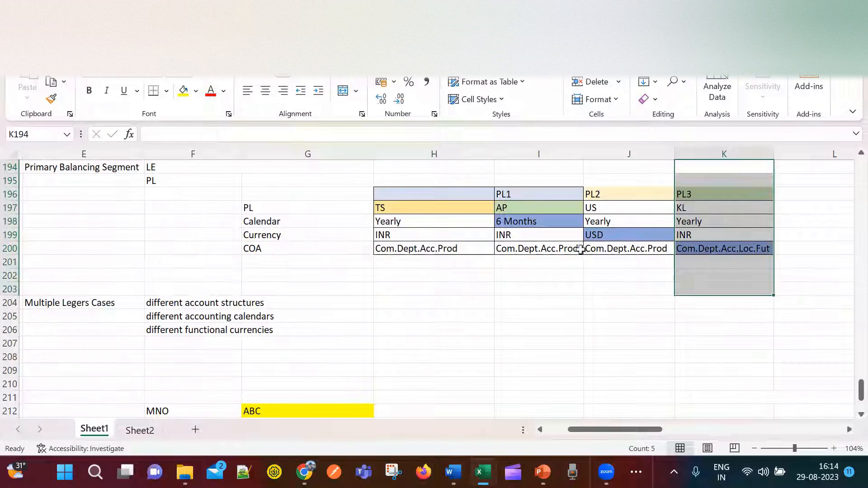
{"action": "left_click", "coordinate": [707, 264]}
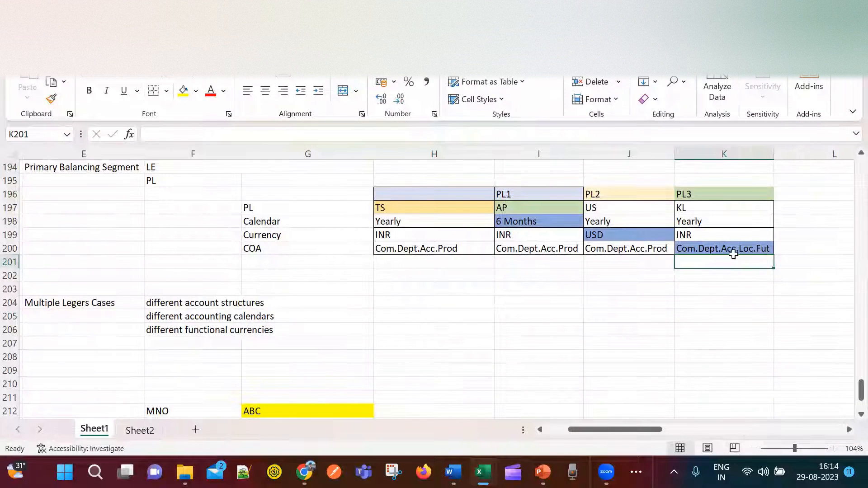
{"action": "left_click_drag", "start_coordinate": [738, 166], "coordinate": [753, 293]}
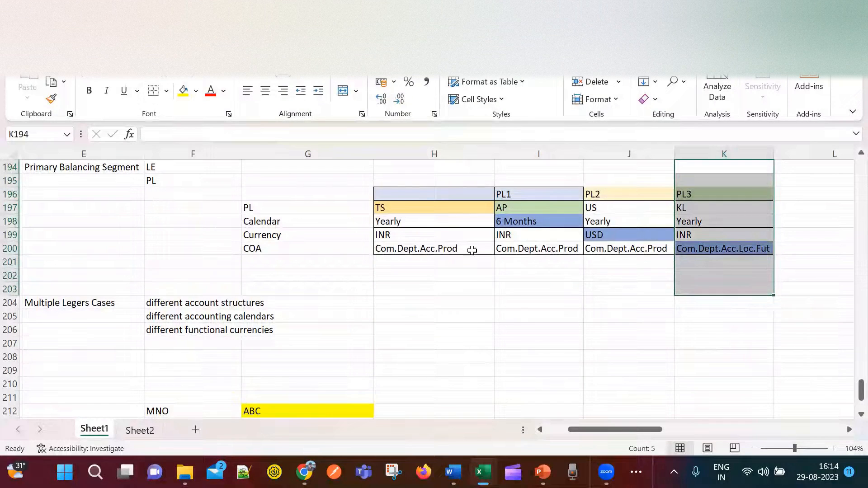
{"action": "left_click", "coordinate": [478, 298]}
Enter 2 for Primary Ledger in the ABC column of the implementation components table
{"action": "left_click_drag", "start_coordinate": [624, 434], "coordinate": [587, 435]}
{"action": "scroll", "coordinate": [525, 364], "scroll_direction": "down", "scroll_amount": 5}
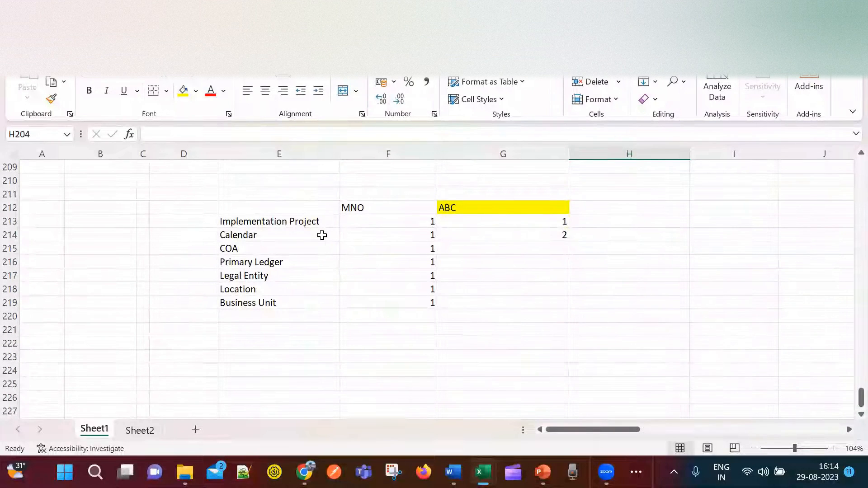
{"action": "left_click", "coordinate": [322, 235]}
{"action": "left_click", "coordinate": [523, 240]}
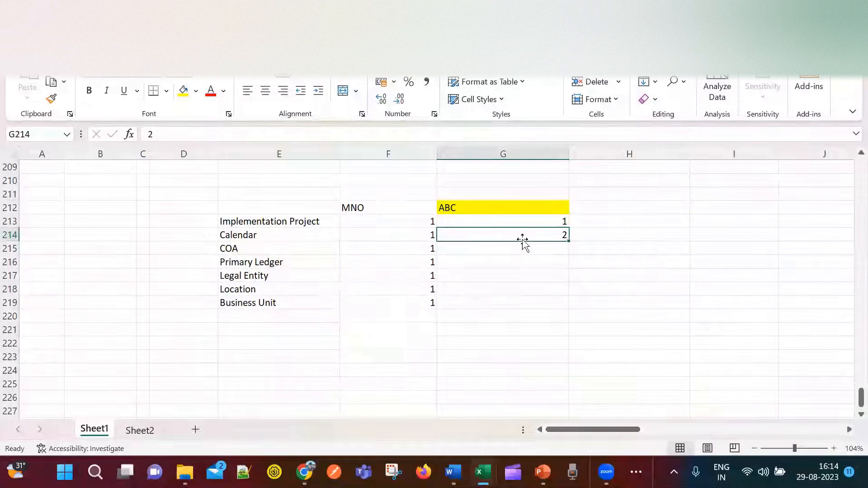
{"action": "left_click", "coordinate": [528, 265]}
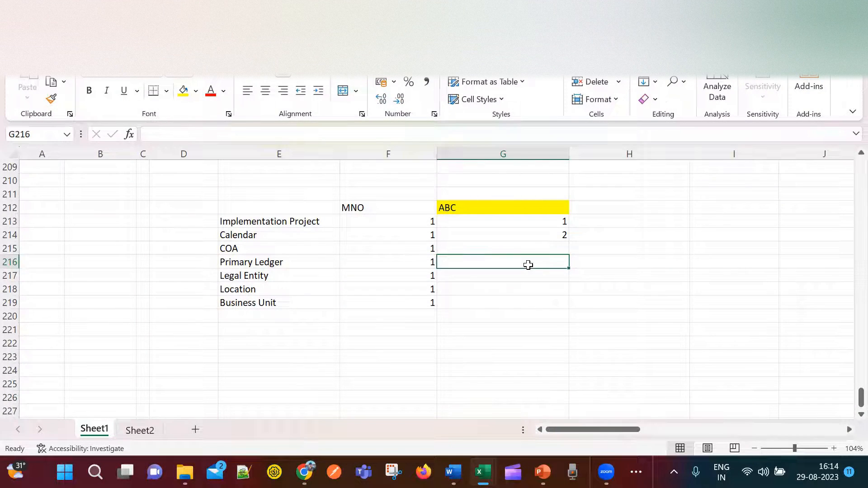
{"action": "type", "text": "2"}
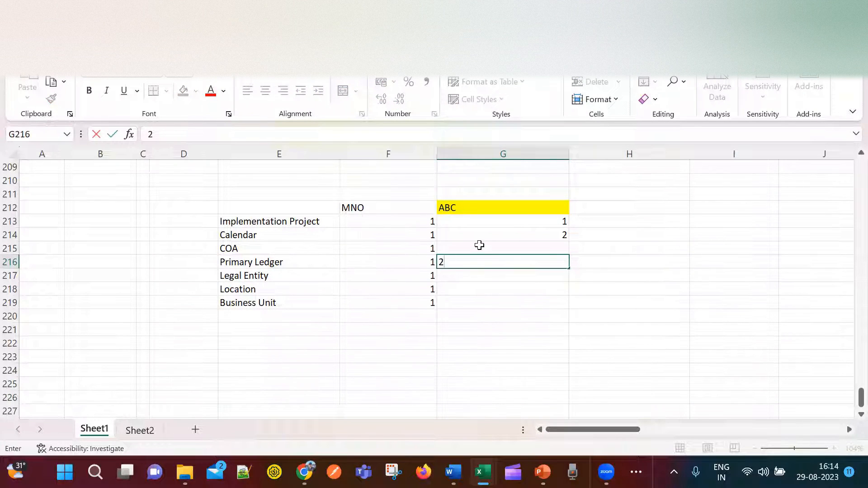
{"action": "left_click", "coordinate": [539, 237]}
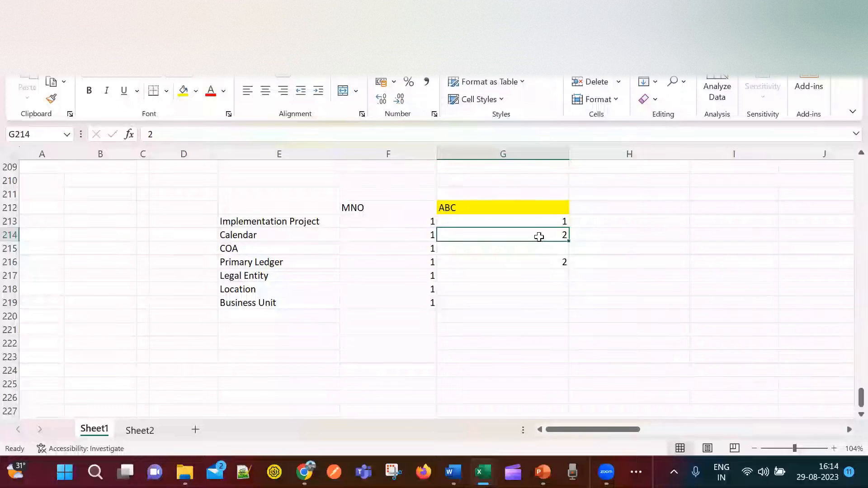
{"action": "left_click", "coordinate": [543, 262]}
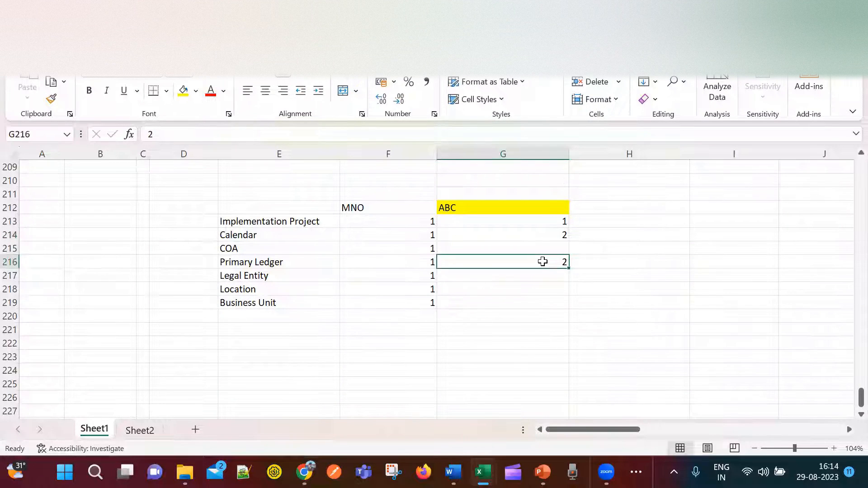
Enter 1 for COA in the ABC column of the implementation components table
{"action": "left_click", "coordinate": [514, 243]}
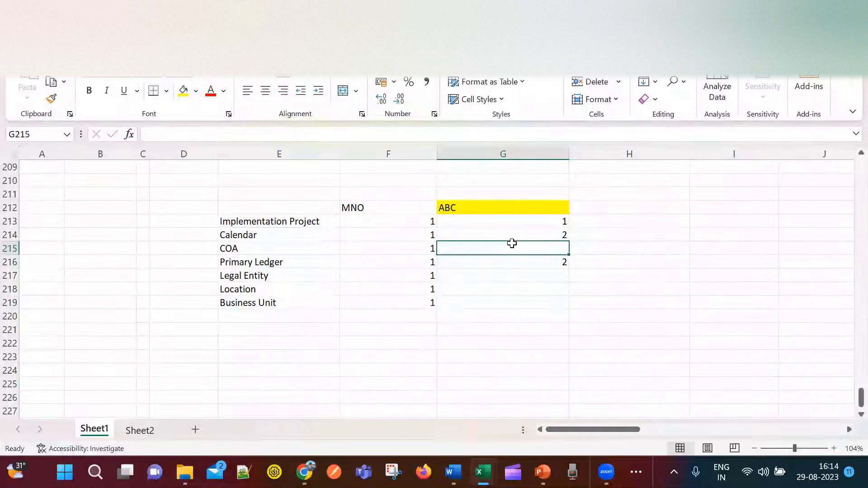
{"action": "type", "text": "1"}
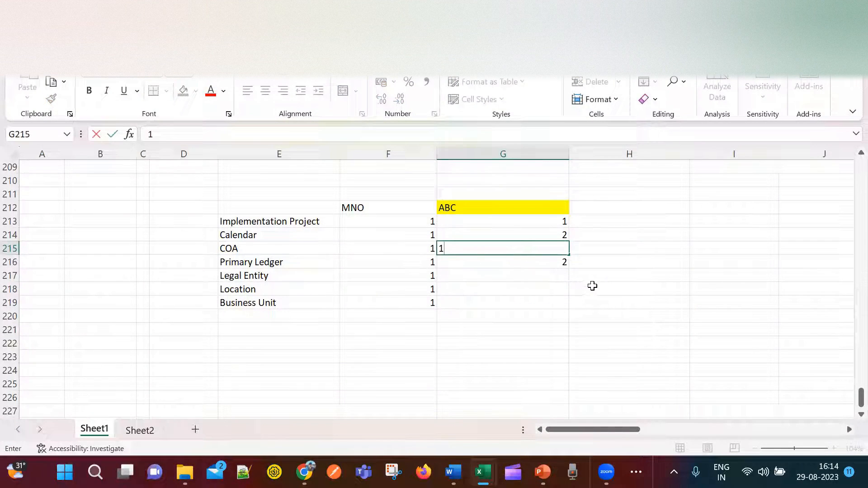
{"action": "left_click", "coordinate": [595, 284]}
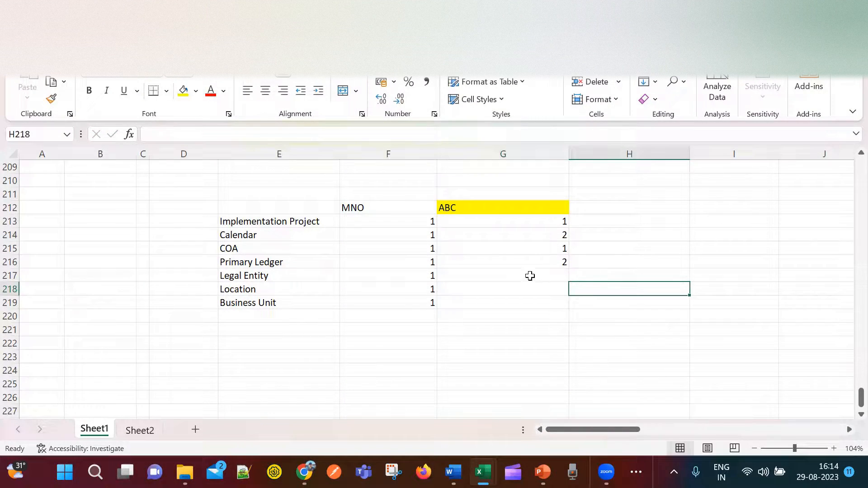
{"action": "left_click", "coordinate": [508, 277]}
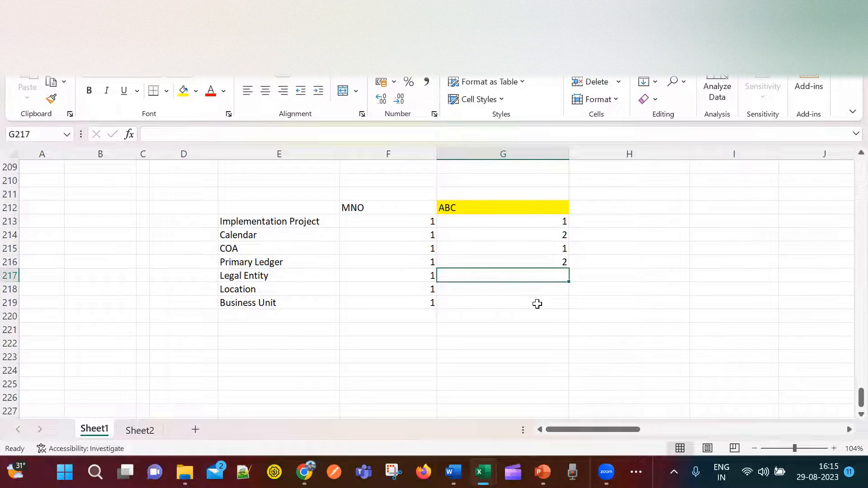
{"action": "left_click", "coordinate": [588, 248]}
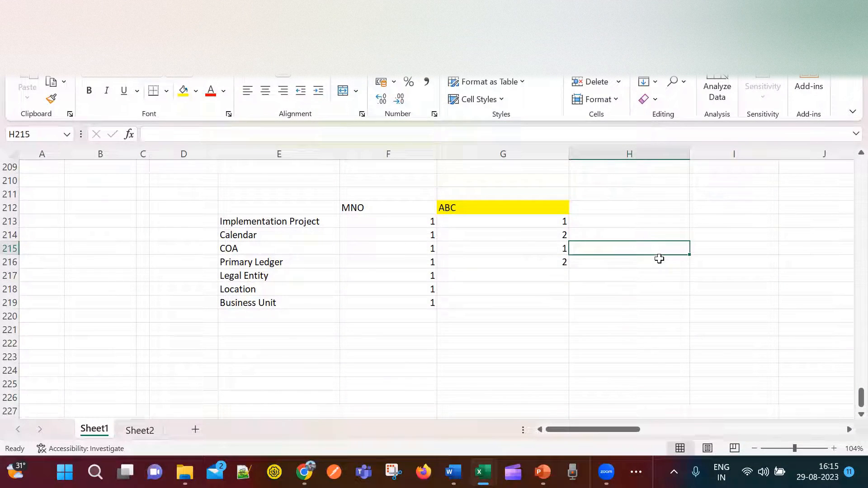
Enter the account structure Com.Dept.Acc.Prod.Fut beside the COA row's ABC value in the implementation components table
{"action": "type", "text": "o"}
{"action": "key", "text": "BackSpace"}
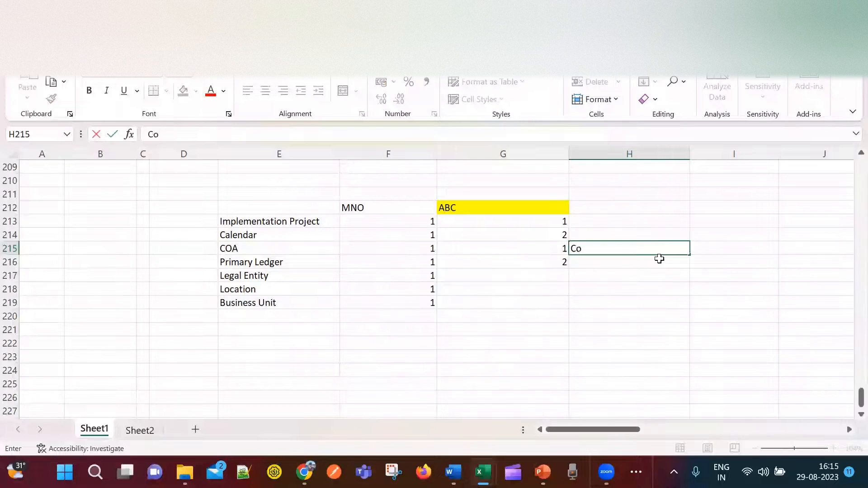
{"action": "type", "text": "Com.Dept.Acc"}
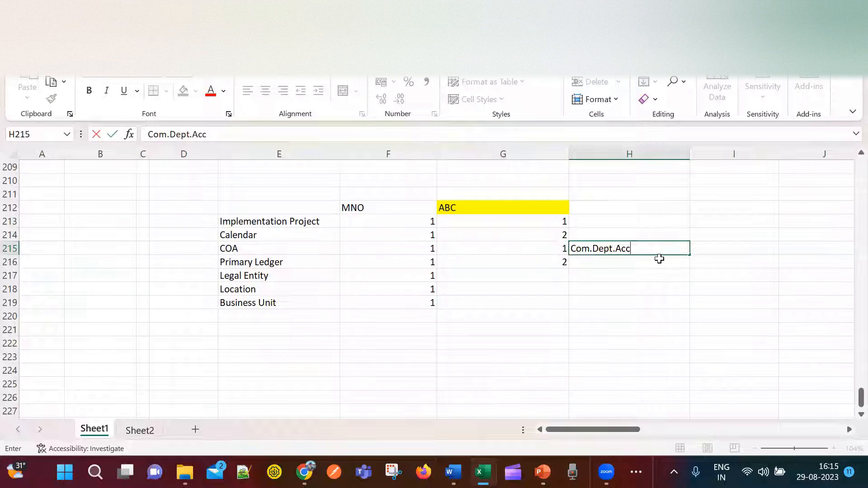
{"action": "type", "text": ".Prod.Fut"}
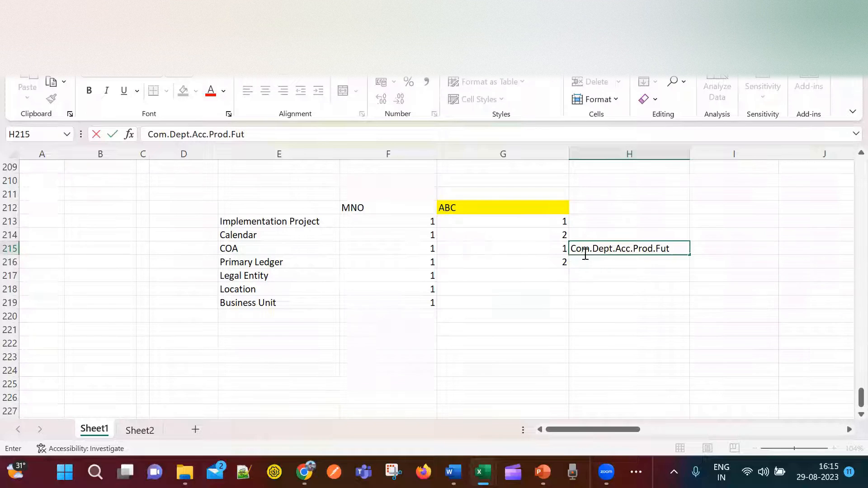
{"action": "left_click", "coordinate": [502, 276]}
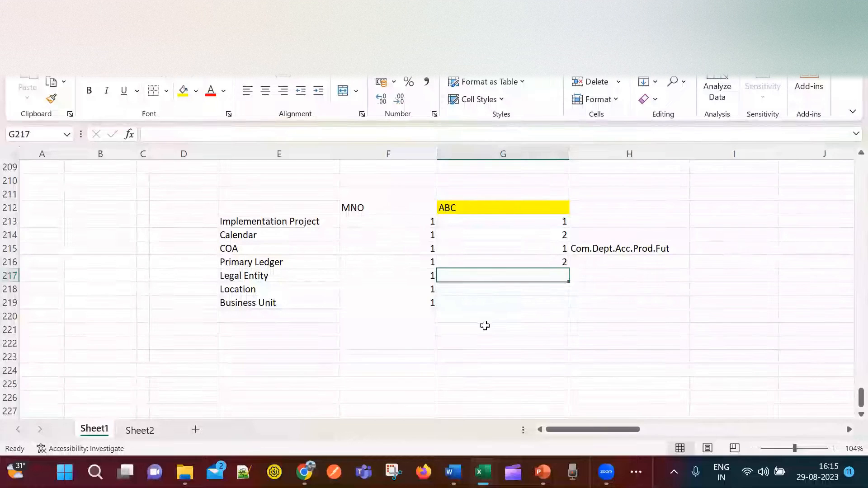
Examine the Company column and its values in the Values for Value Sets table
{"action": "scroll", "coordinate": [497, 316], "scroll_direction": "up", "scroll_amount": 12}
{"action": "scroll", "coordinate": [503, 312], "scroll_direction": "up", "scroll_amount": 20}
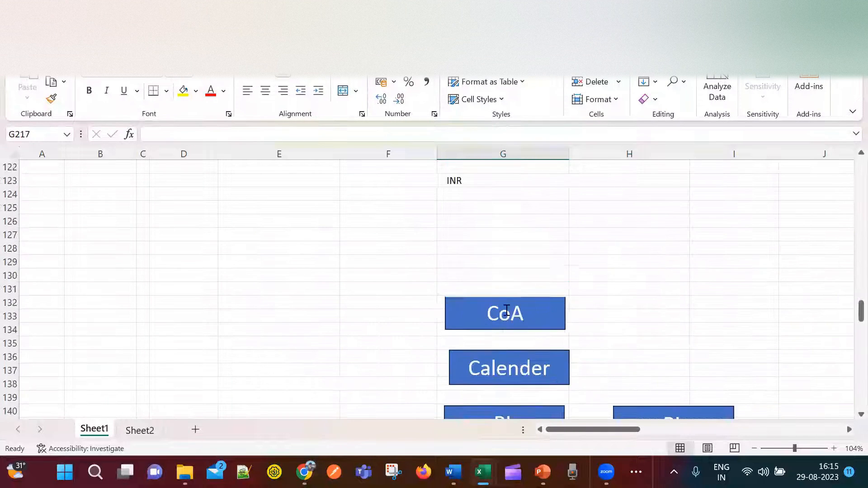
{"action": "scroll", "coordinate": [510, 309], "scroll_direction": "up", "scroll_amount": 2}
{"action": "left_click_drag", "start_coordinate": [561, 430], "coordinate": [568, 430]}
{"action": "scroll", "coordinate": [535, 364], "scroll_direction": "up", "scroll_amount": 12}
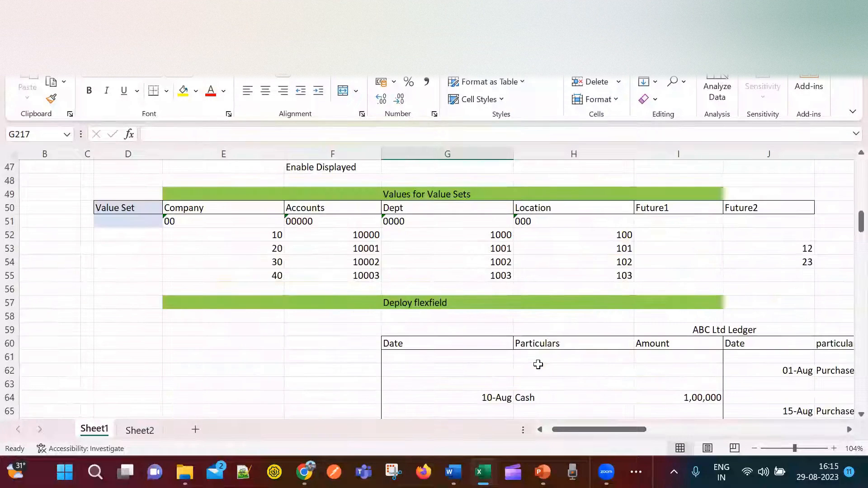
{"action": "left_click_drag", "start_coordinate": [239, 212], "coordinate": [238, 250]}
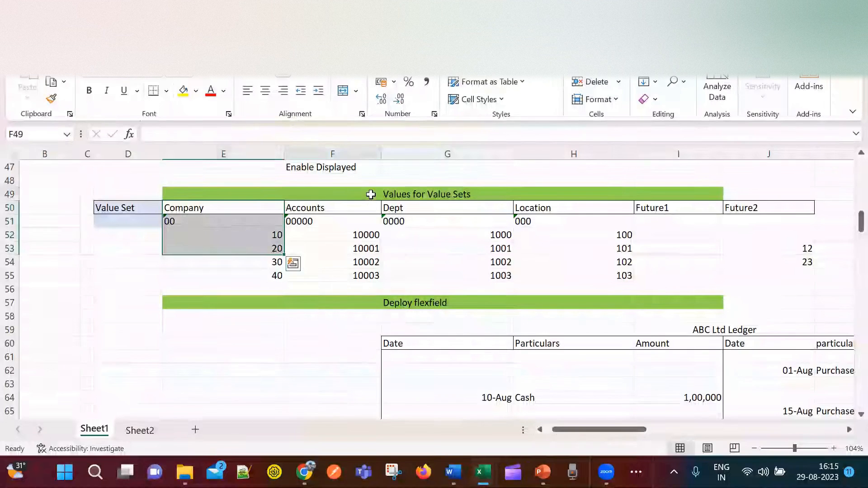
{"action": "left_click", "coordinate": [339, 246]}
{"action": "left_click", "coordinate": [234, 208]}
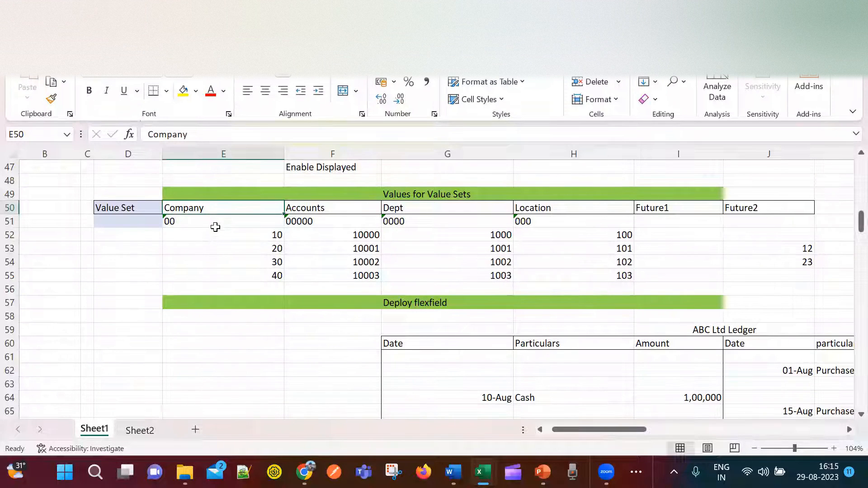
{"action": "left_click_drag", "start_coordinate": [225, 235], "coordinate": [225, 277]}
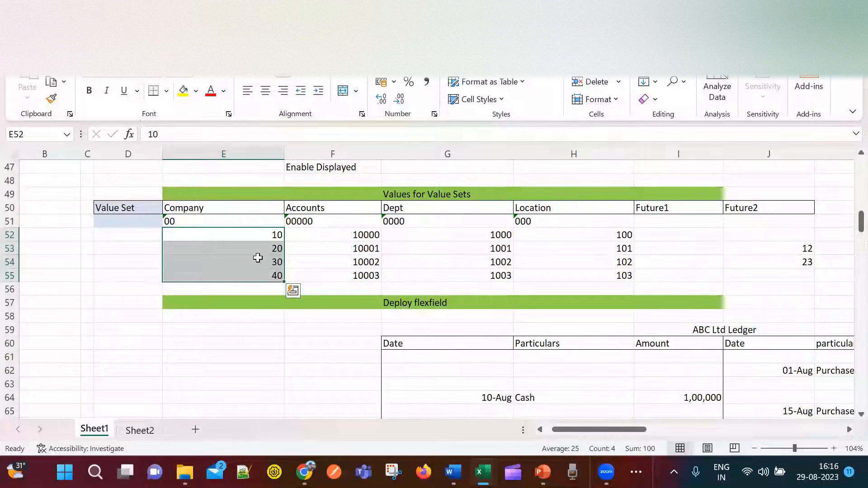
Review the Companies row on Sheet2, from Manufacturing Unit through Services and Retailing to Foods
{"action": "left_click", "coordinate": [139, 431]}
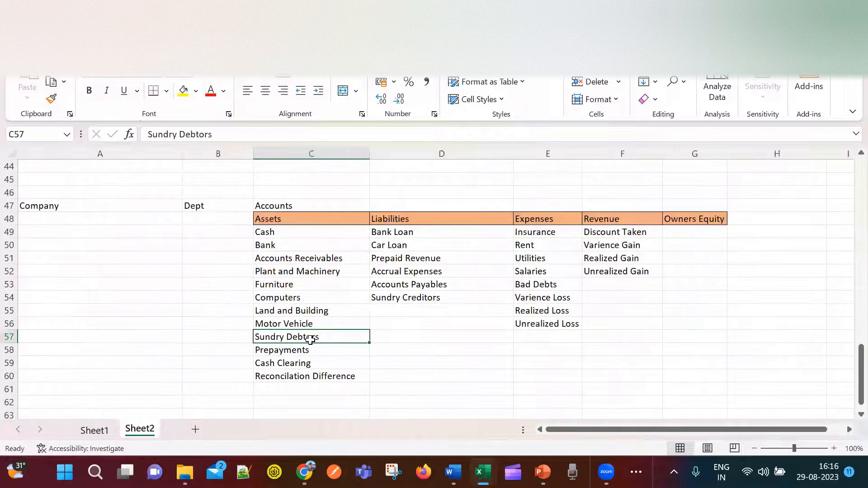
{"action": "scroll", "coordinate": [418, 367], "scroll_direction": "up", "scroll_amount": 7}
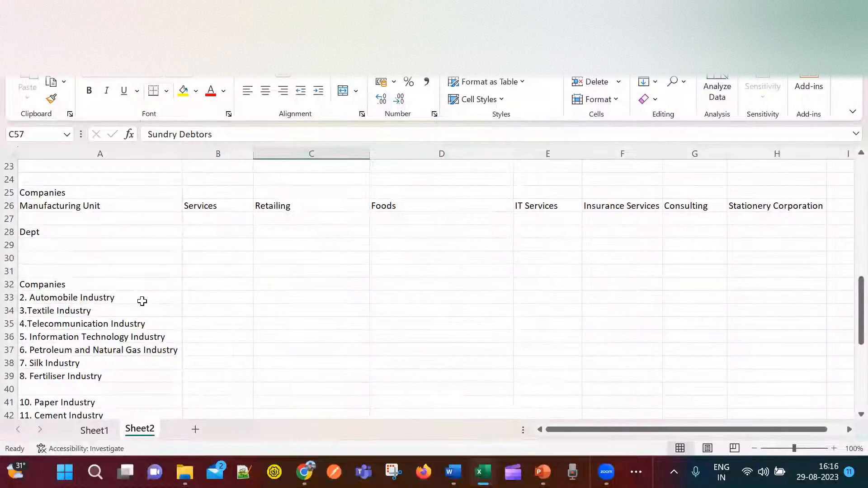
{"action": "scroll", "coordinate": [142, 301], "scroll_direction": "up", "scroll_amount": 1}
{"action": "left_click", "coordinate": [114, 235]}
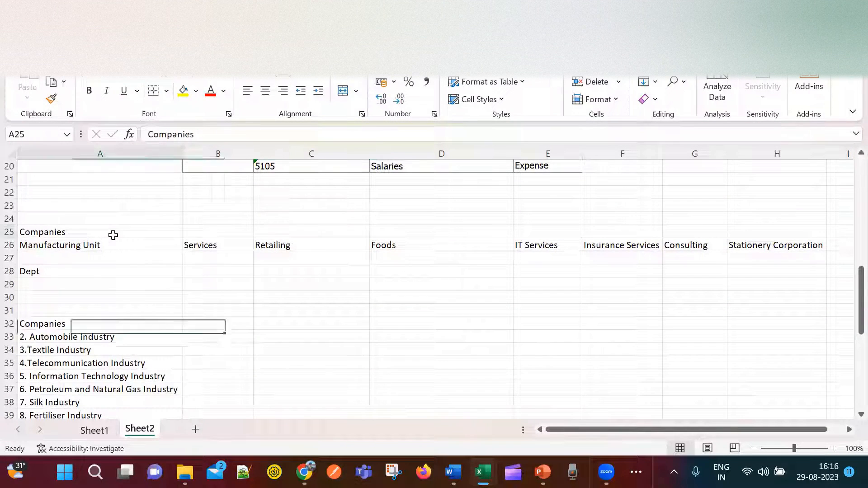
{"action": "left_click", "coordinate": [118, 248]}
{"action": "left_click_drag", "start_coordinate": [117, 250], "coordinate": [225, 250]}
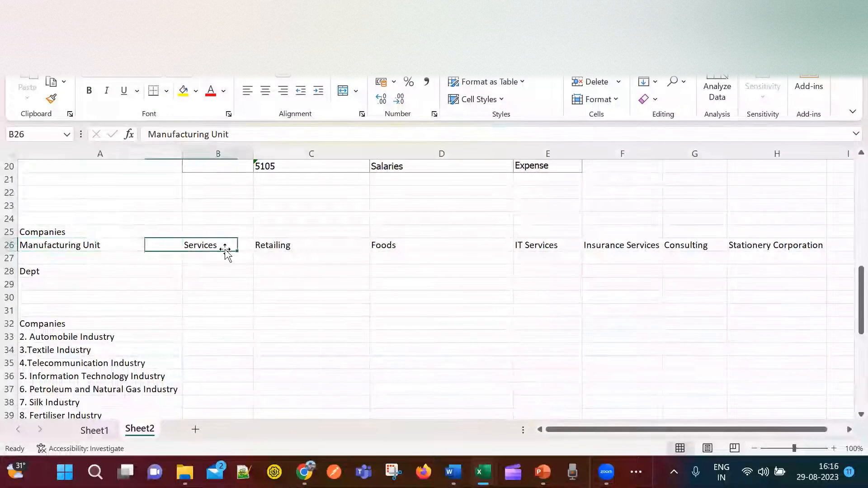
{"action": "left_click", "coordinate": [335, 248]}
{"action": "left_click", "coordinate": [410, 249]}
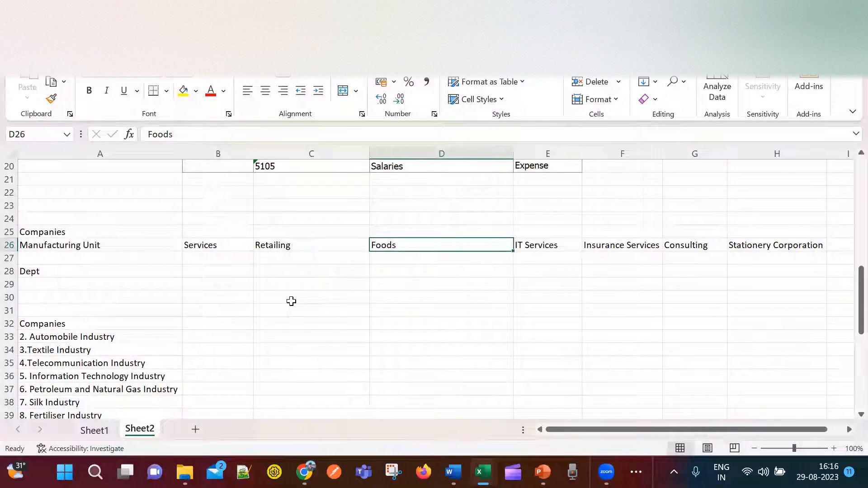
{"action": "left_click_drag", "start_coordinate": [106, 250], "coordinate": [416, 248]}
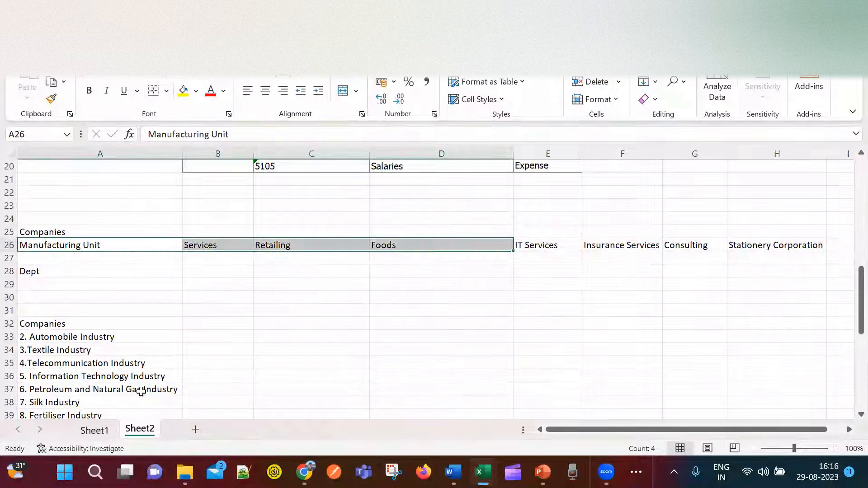
Enter 2 for Legal Entity in the ABC column of the implementation components table on Sheet1
{"action": "left_click", "coordinate": [95, 431]}
{"action": "scroll", "coordinate": [357, 344], "scroll_direction": "down", "scroll_amount": 12}
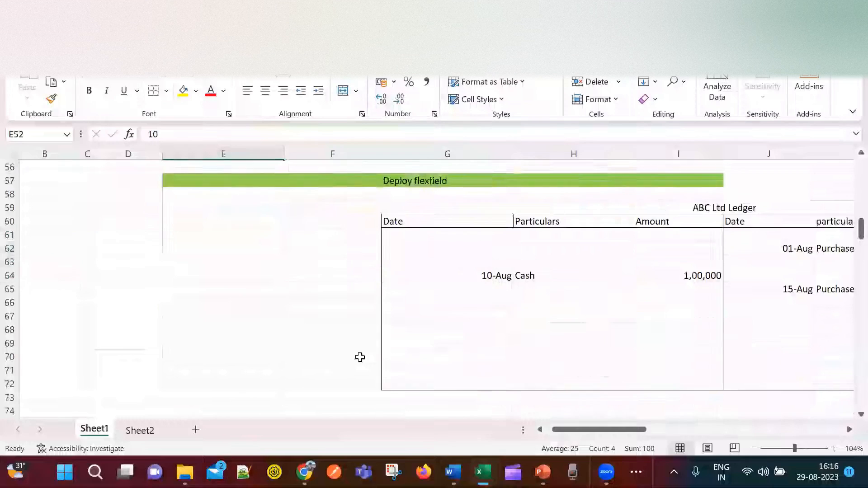
{"action": "scroll", "coordinate": [359, 361], "scroll_direction": "down", "scroll_amount": 20}
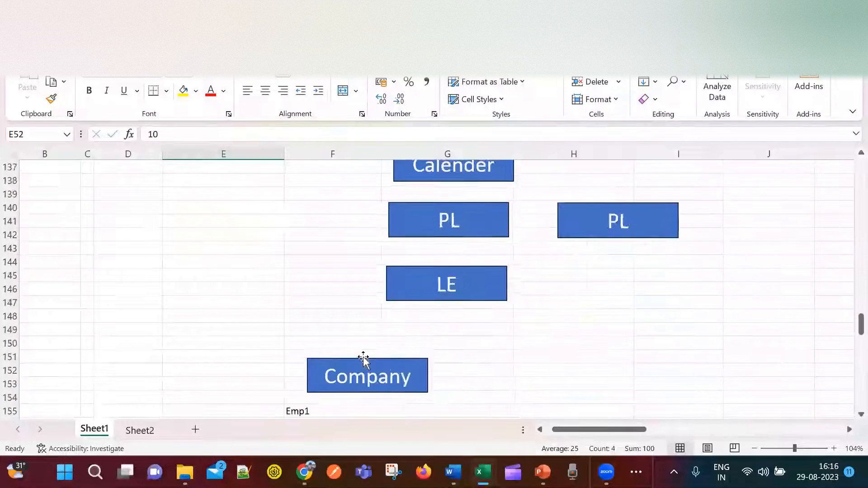
{"action": "scroll", "coordinate": [362, 352], "scroll_direction": "down", "scroll_amount": 13}
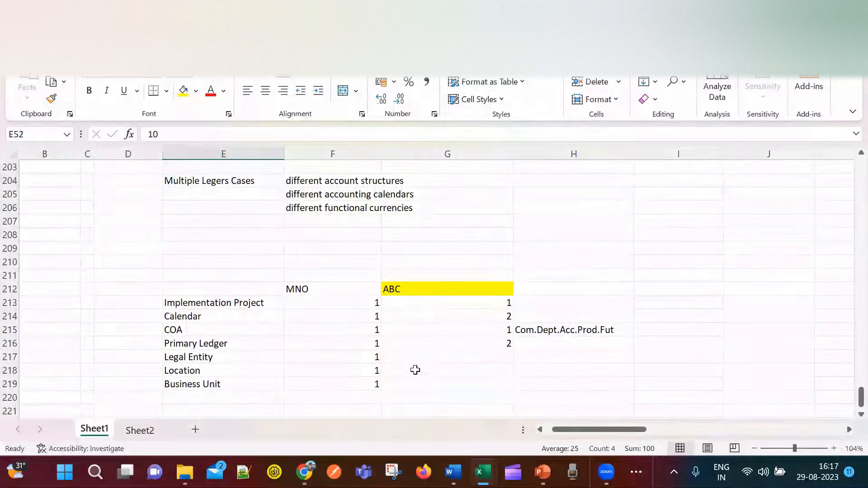
{"action": "left_click", "coordinate": [459, 358]}
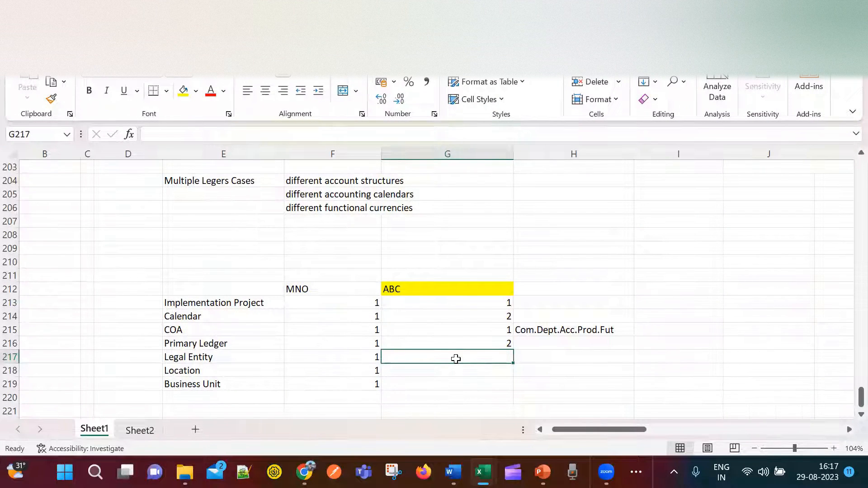
{"action": "type", "text": "2"}
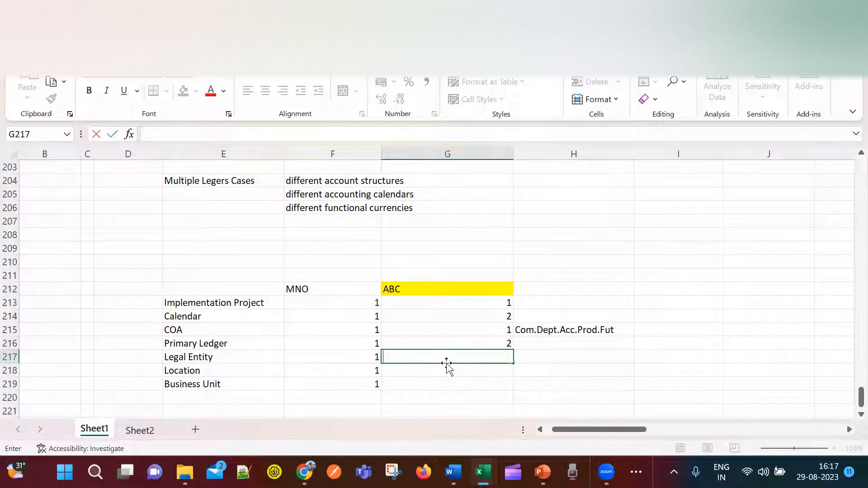
{"action": "key", "text": "BackSpace"}
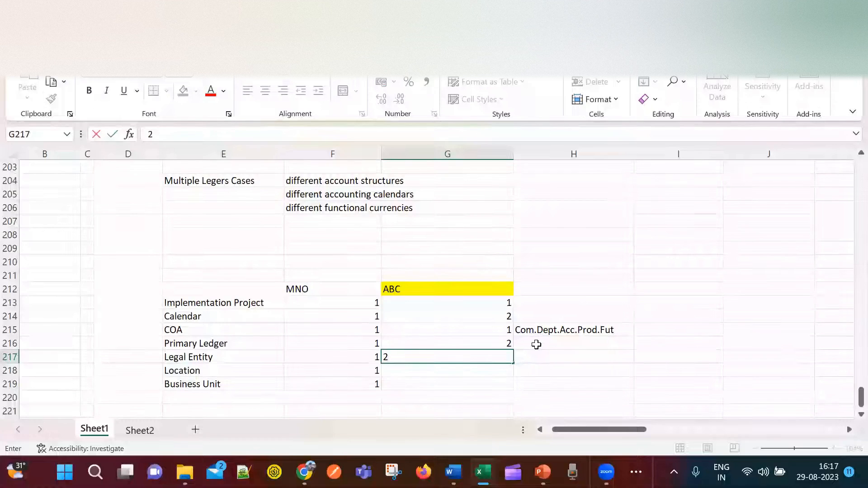
{"action": "key", "text": "Return"}
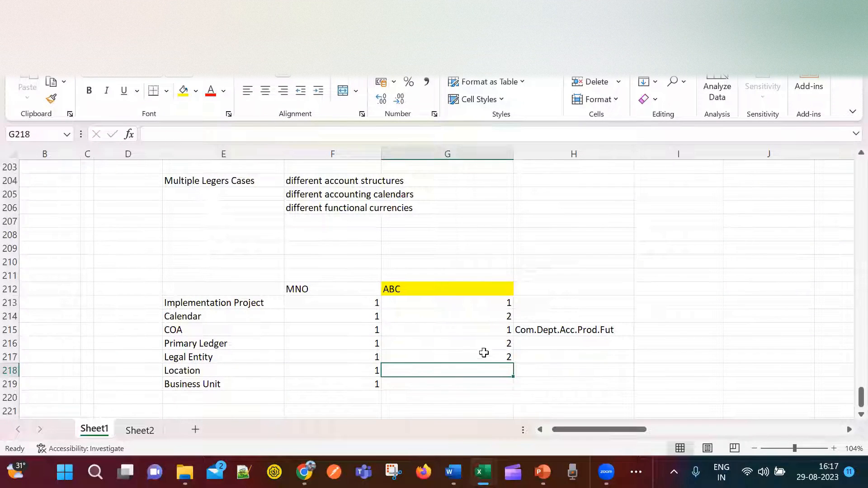
{"action": "left_click", "coordinate": [464, 353]}
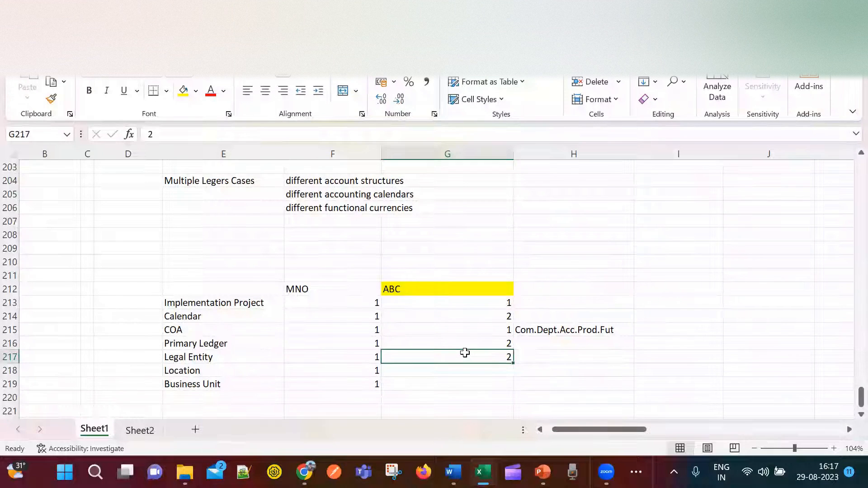
{"action": "left_click", "coordinate": [465, 372]}
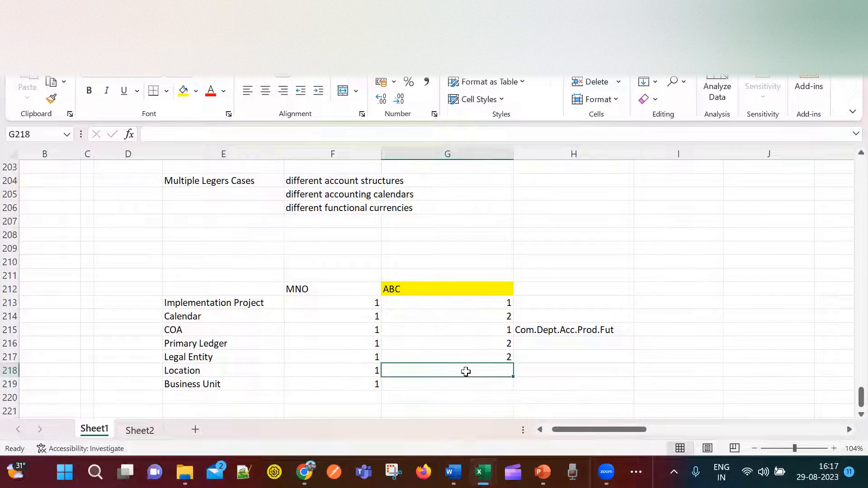